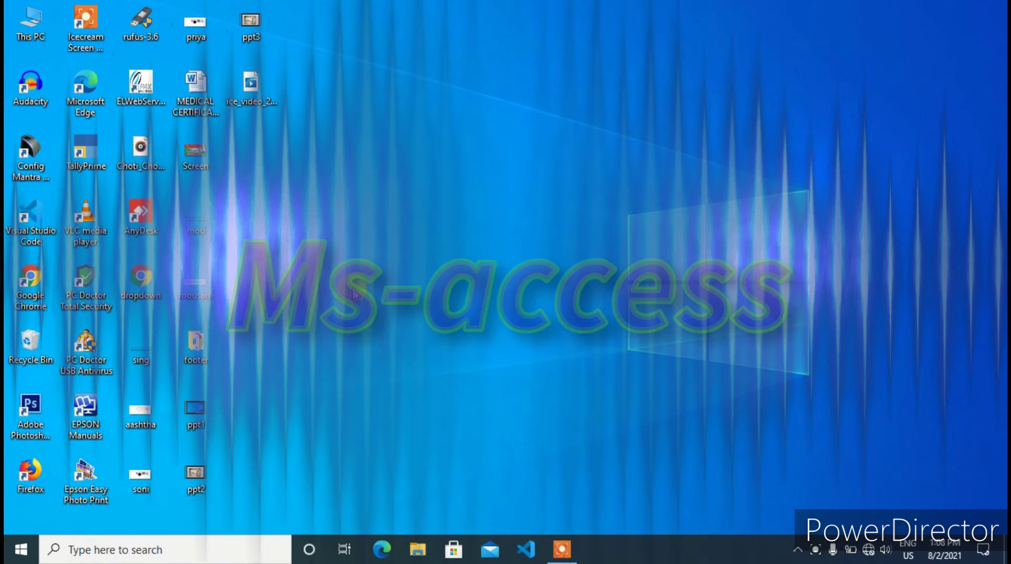
Search Windows for msaccess and launch Microsoft Access 2010 from the results
click(559, 549)
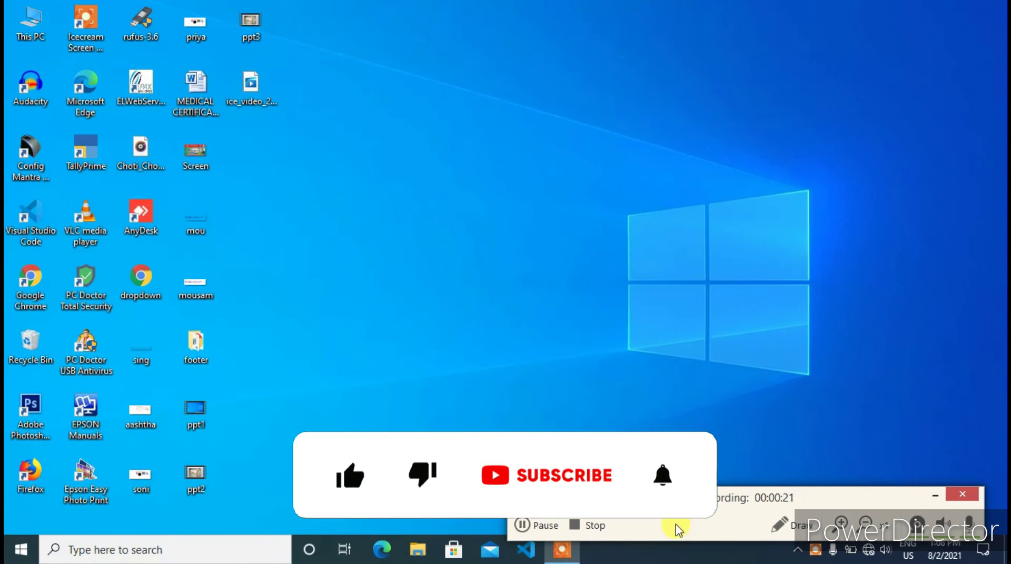
click(95, 552)
text(m)
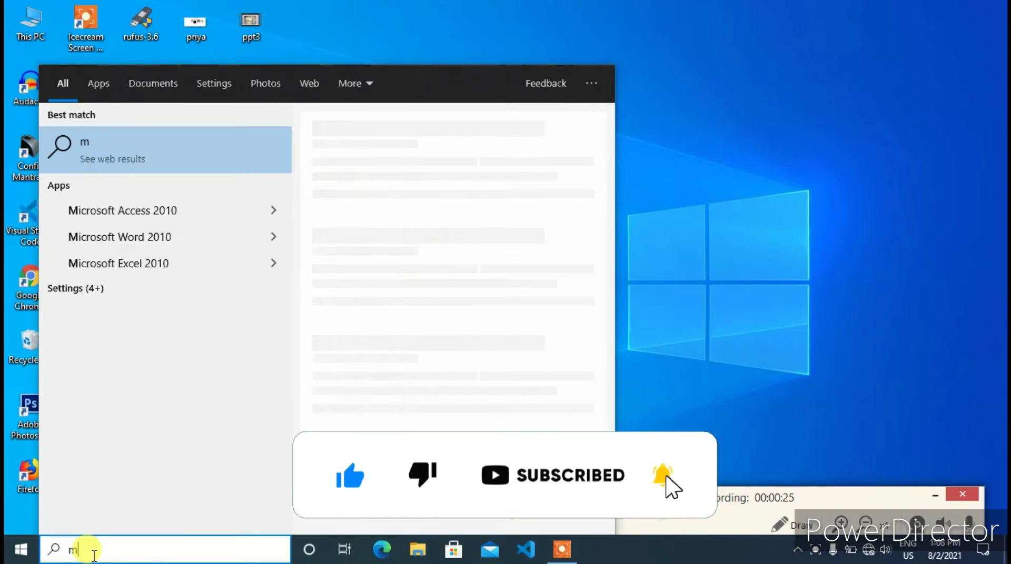
text(saccess)
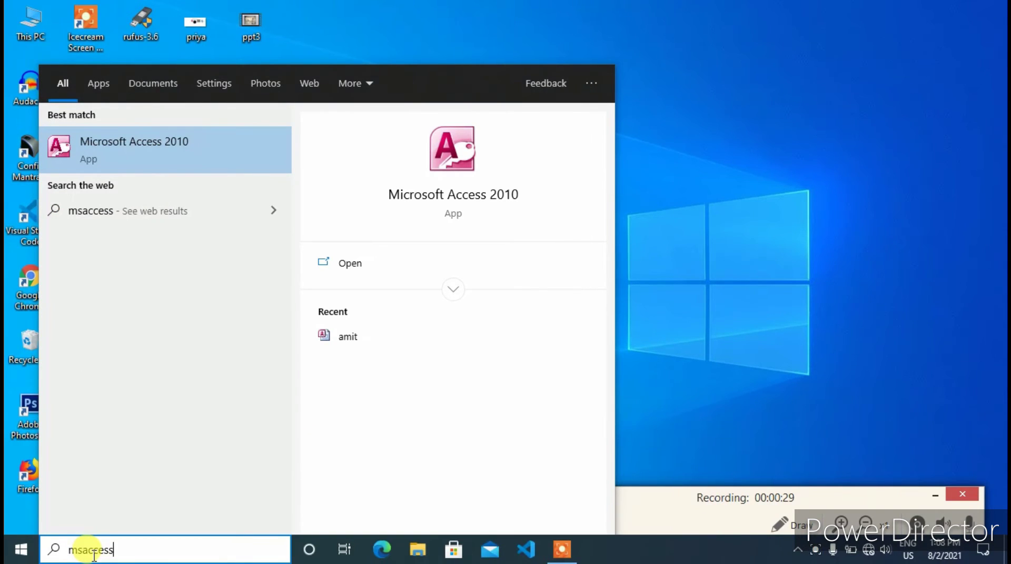
drag(125, 551, 54, 557)
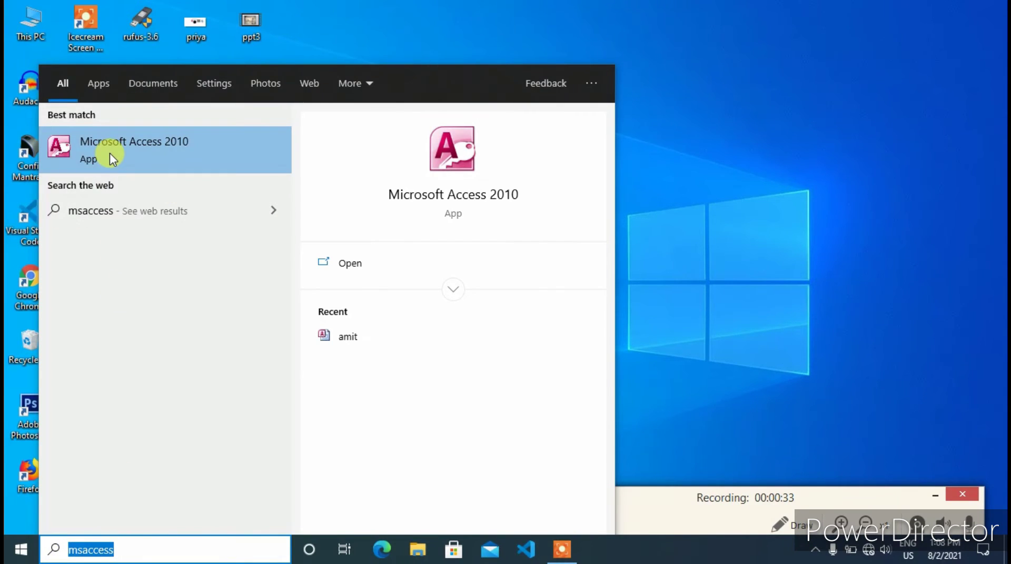
click(135, 150)
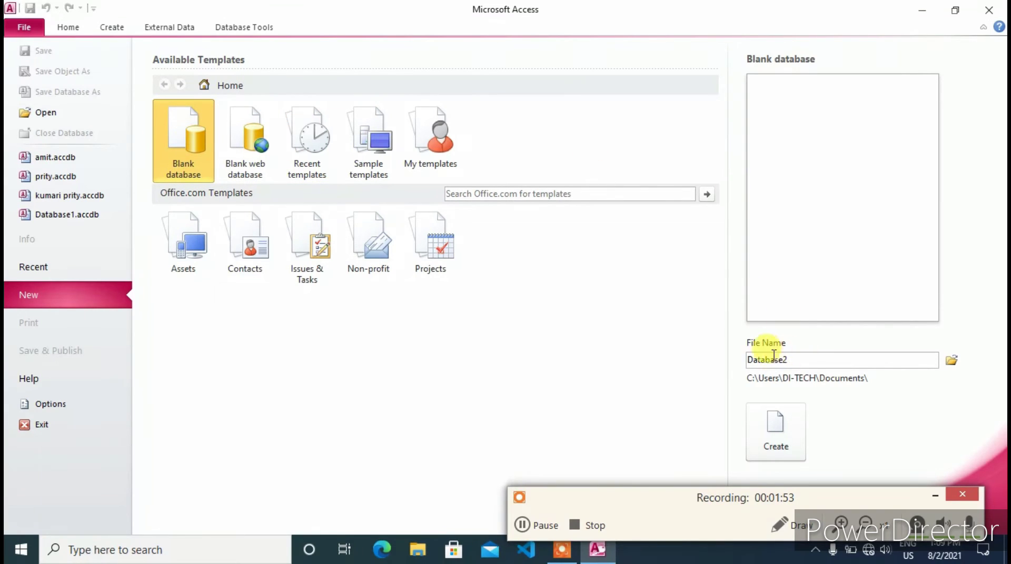
Replace the default Database2 file name with DITECH1 and create the blank database
click(804, 360)
drag(749, 363, 789, 358)
click(842, 516)
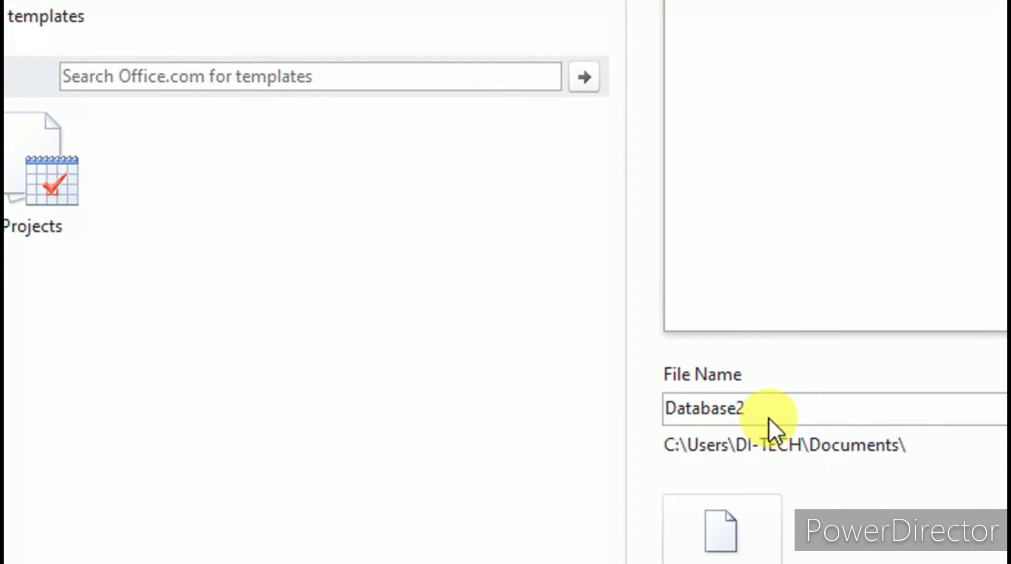
drag(765, 406, 670, 409)
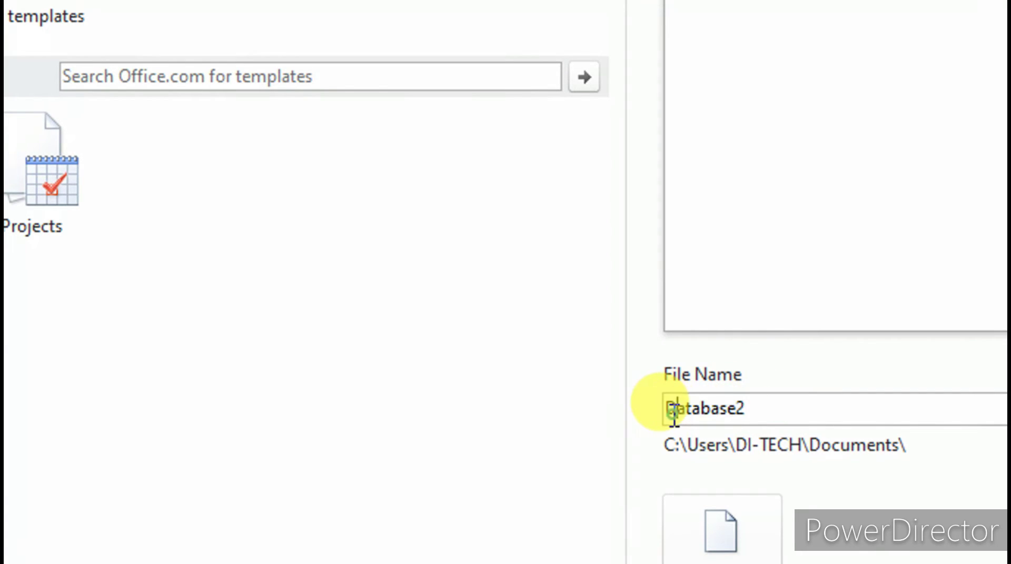
drag(753, 408, 655, 410)
text(ditech)
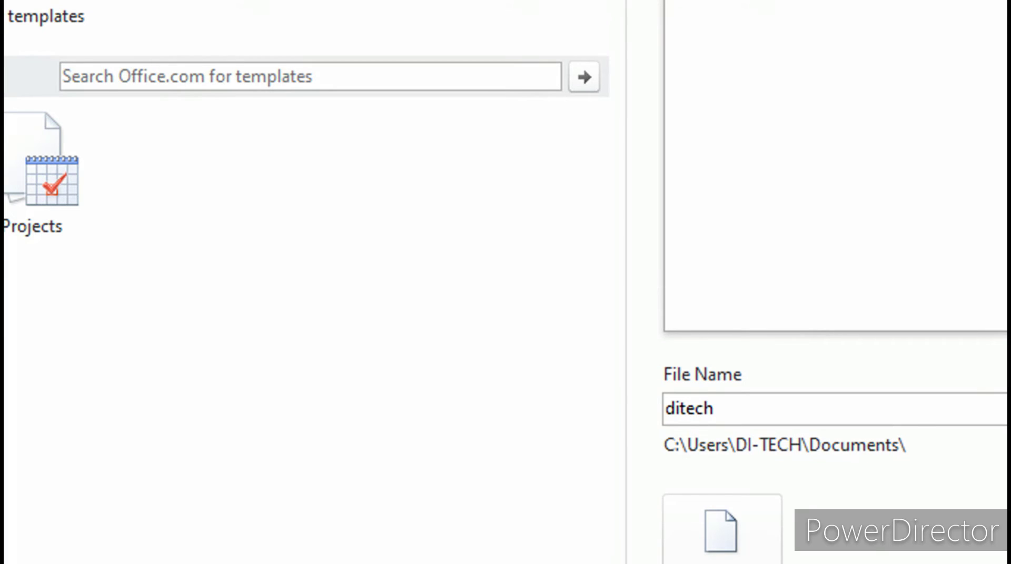
key(BackSpace)
key(BackSpace)
key(BackSpace)
key(BackSpace)
key(BackSpace)
key(BackSpace)
text(DI)
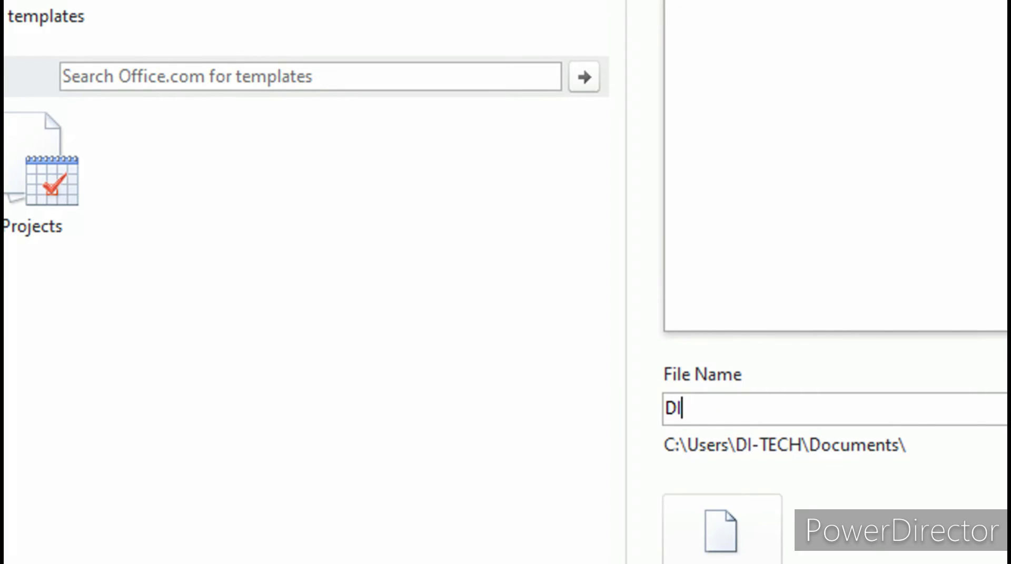
text(TECH)
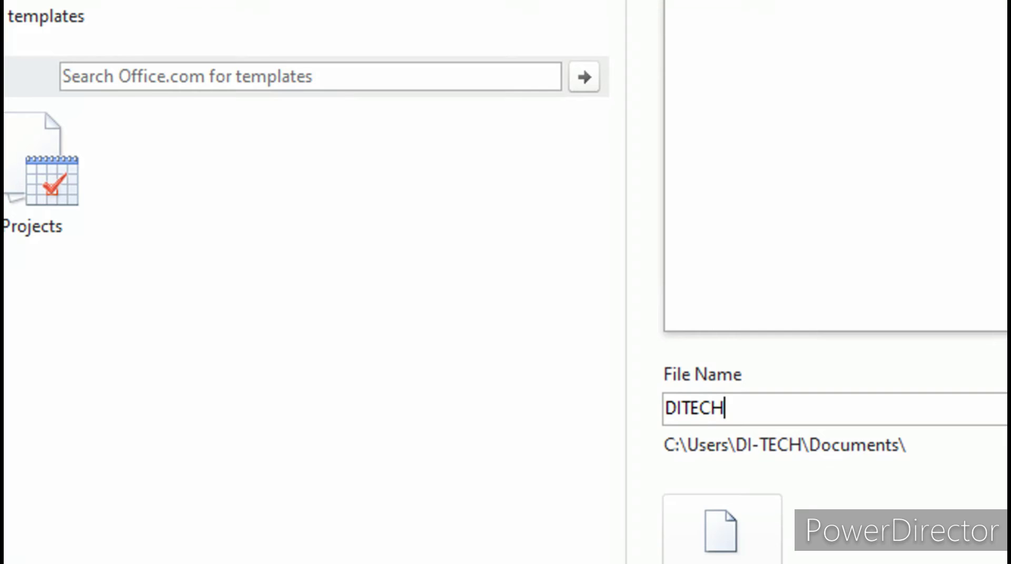
text(1)
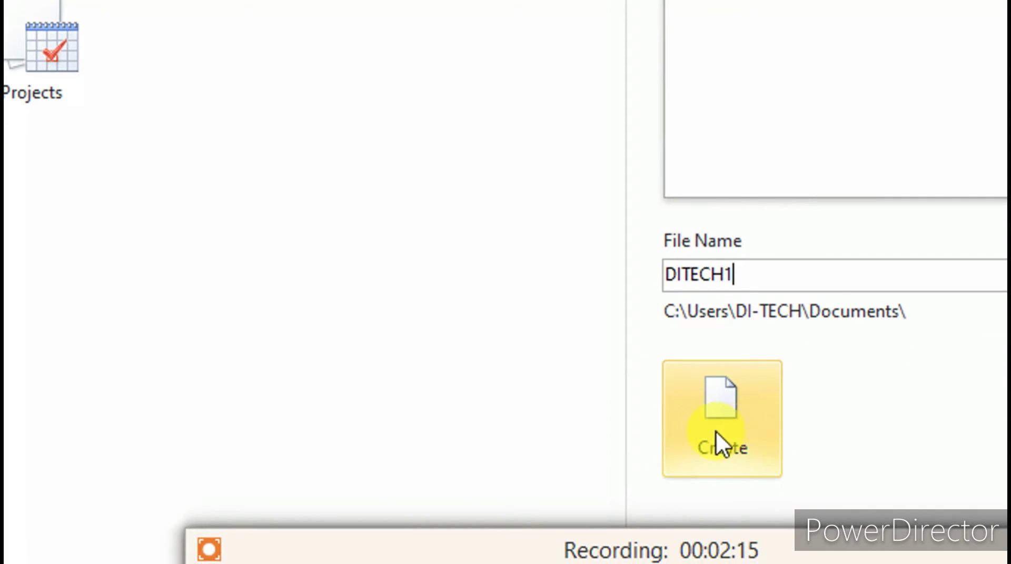
click(721, 429)
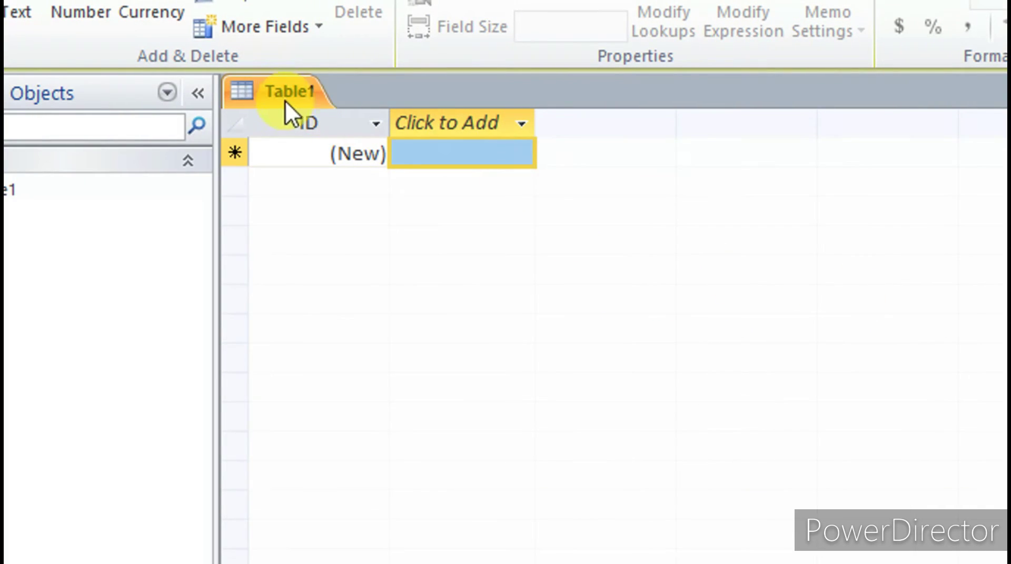
Switch Table1 to Design View and enter DITECH as the table name
right_click(276, 89)
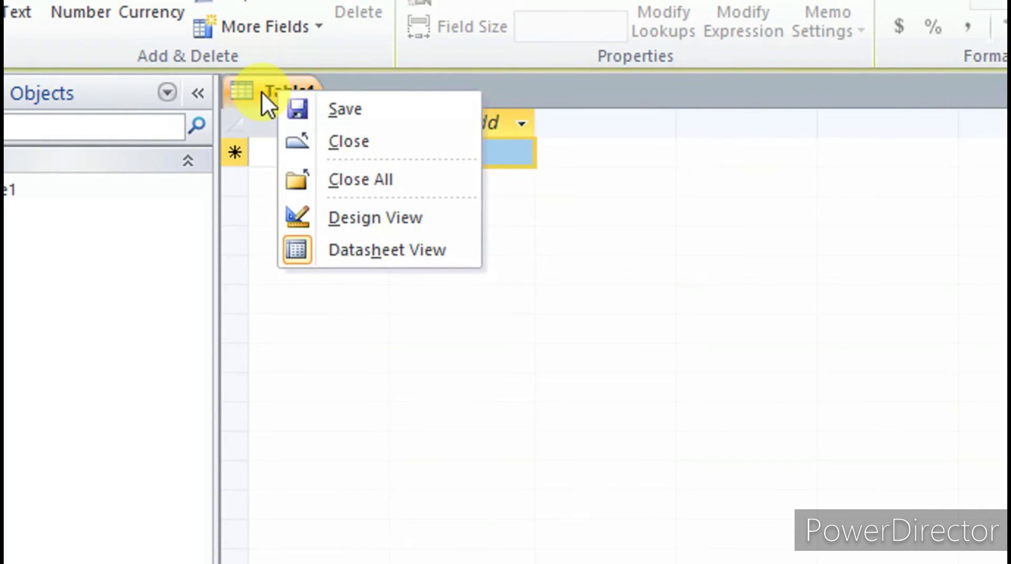
click(369, 223)
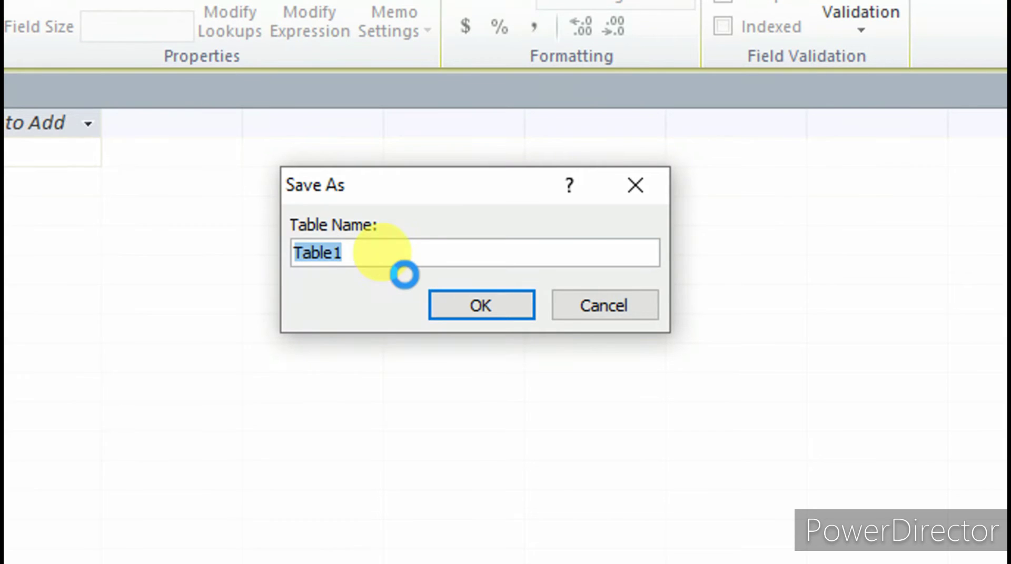
text(DIT)
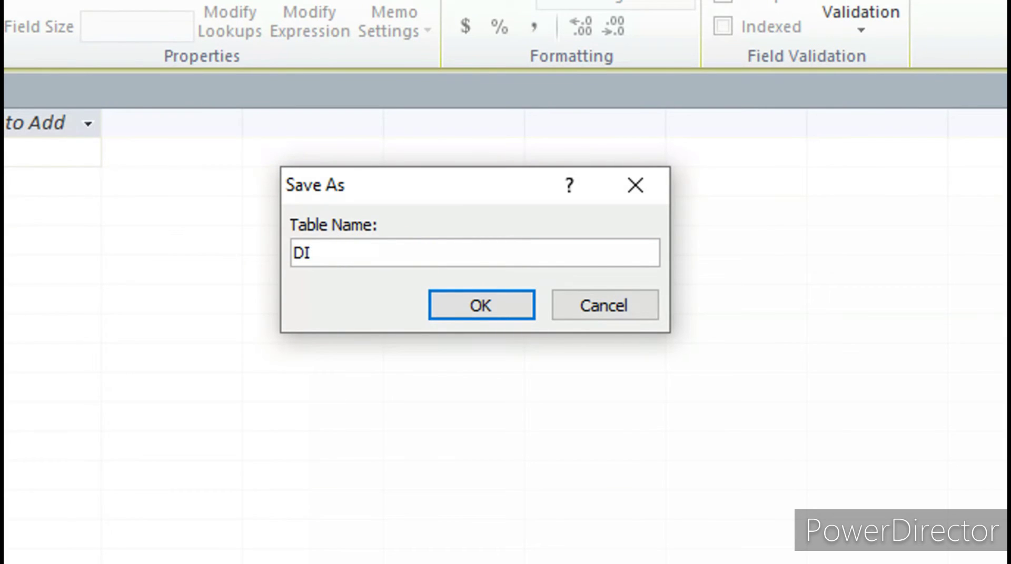
text(ECH)
Save the table as DITECH, rename the ID field to SL NO, and add a Text field NAME
click(451, 309)
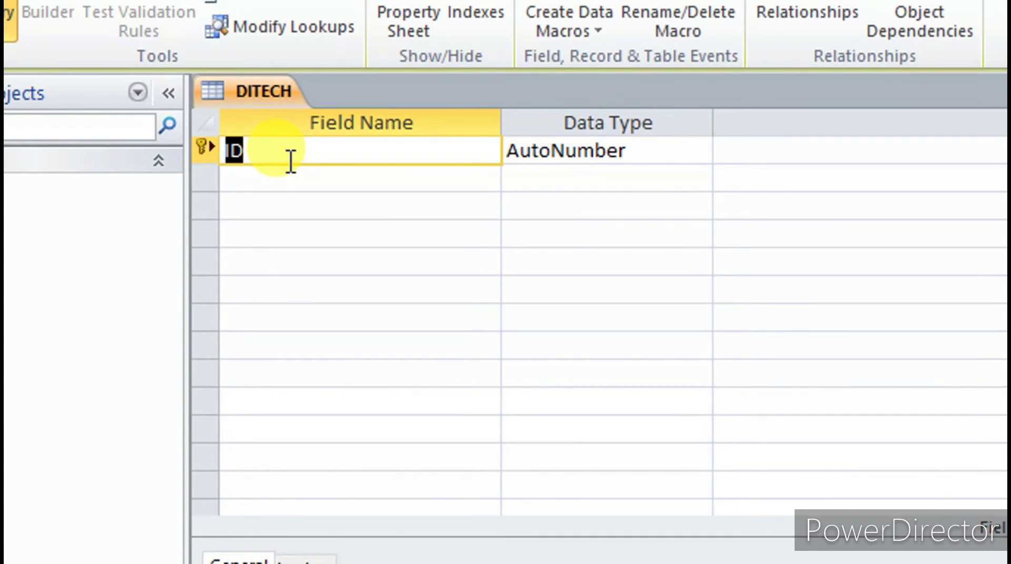
key(BackSpace)
text(SL )
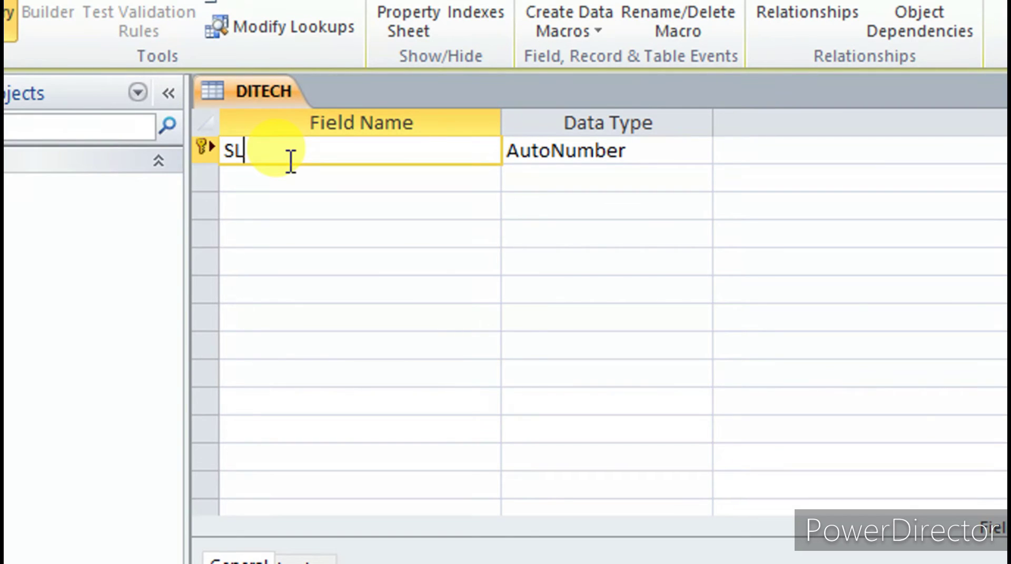
text(NO)
key(Tab)
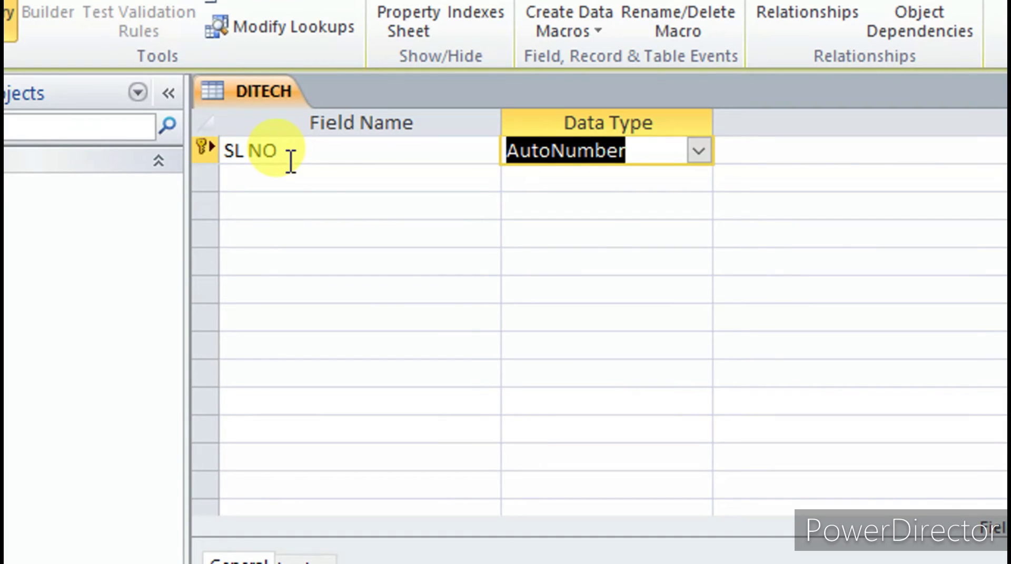
key(Tab)
key(Tab)
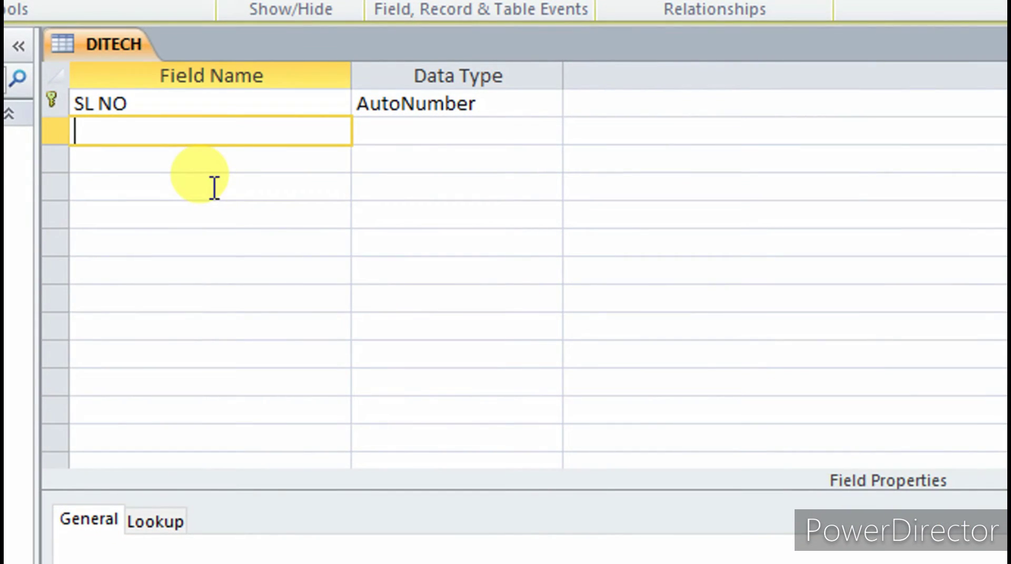
text(NAME)
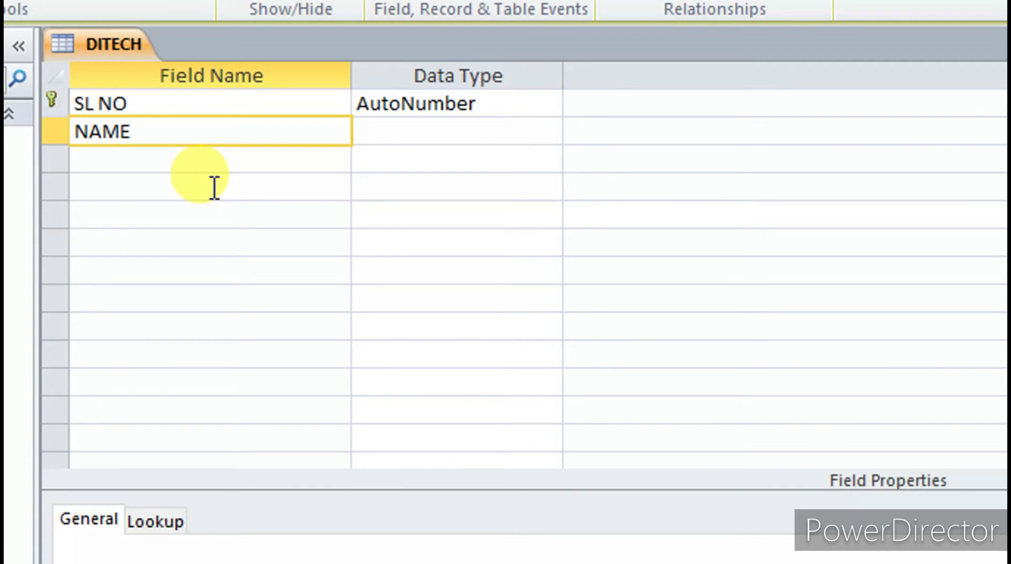
key(Return)
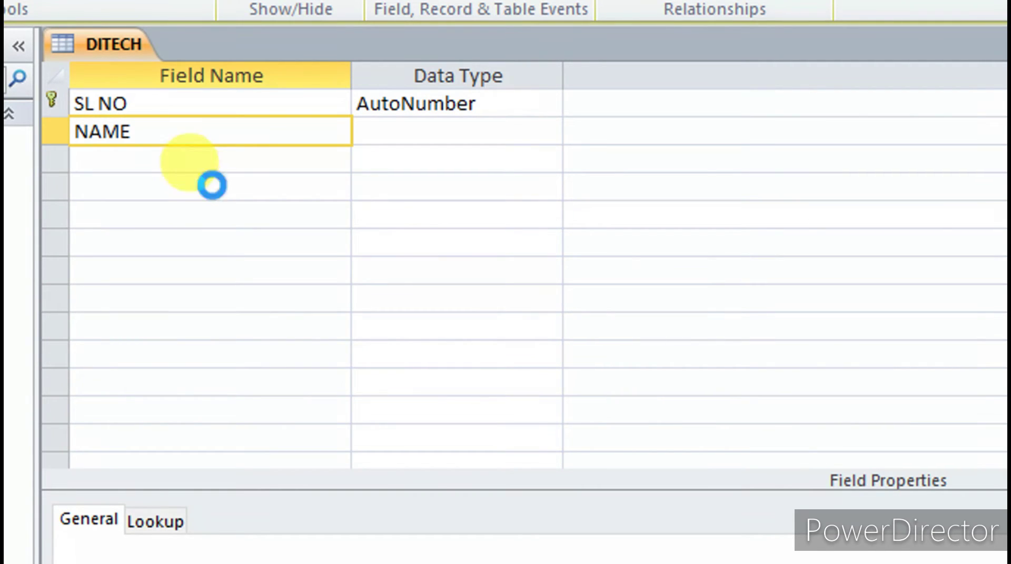
key(Return)
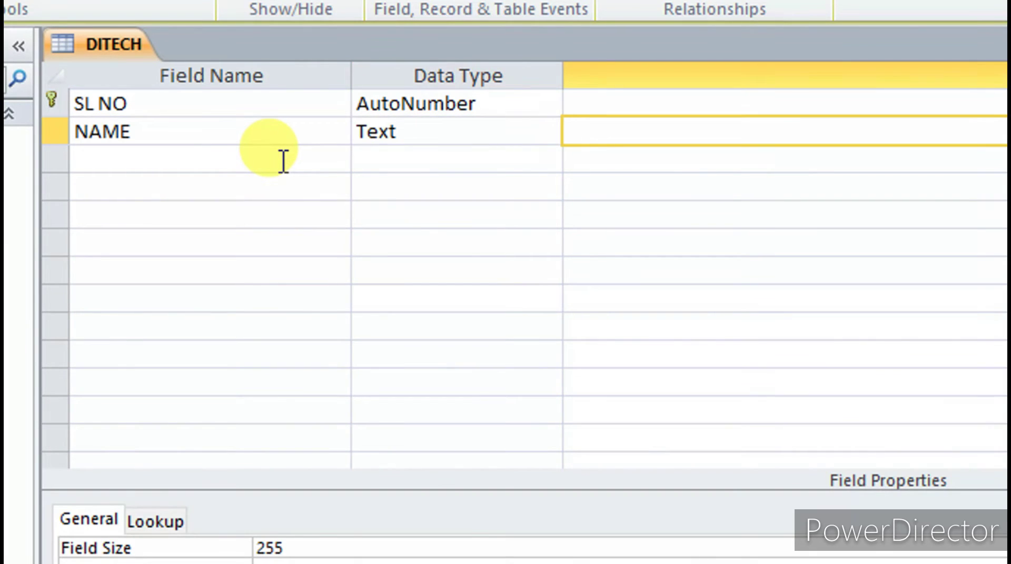
key(Return)
Add Text fields FATHER'S NAME, MOTHER'S NAME and COURSE
text(FAT)
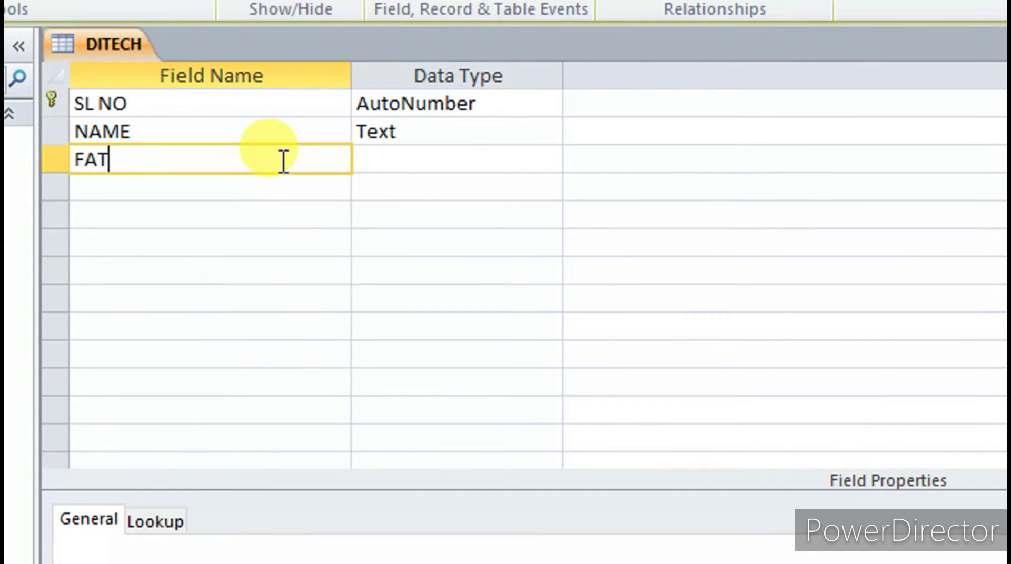
text(HER'S NAME)
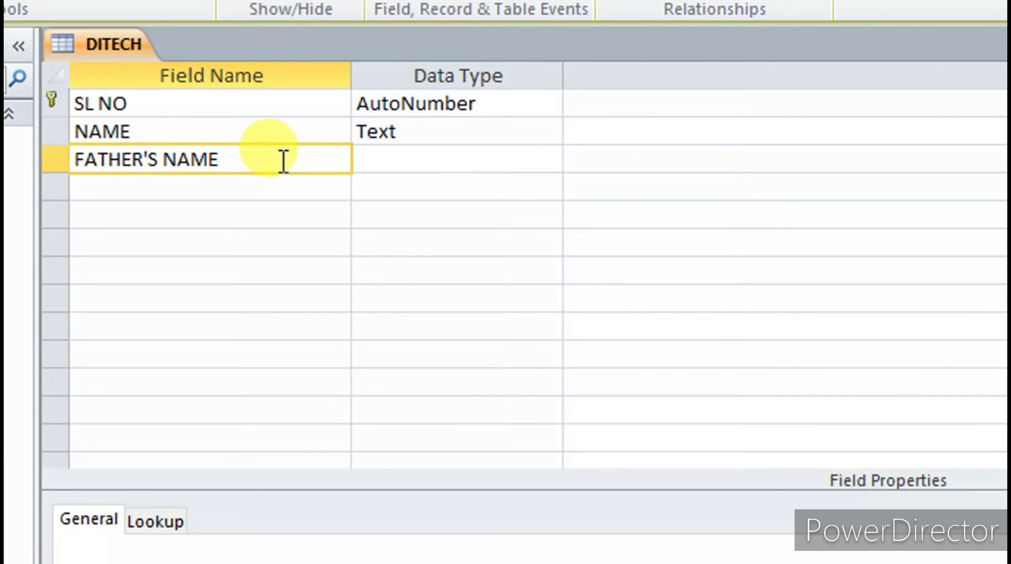
key(Return)
key(Return)
key(Return)
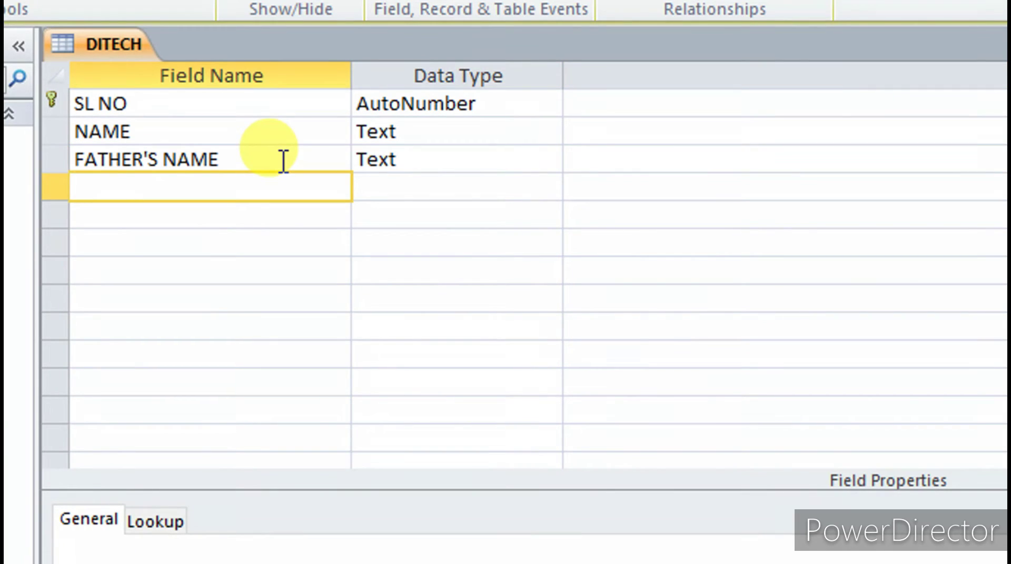
text(MOT)
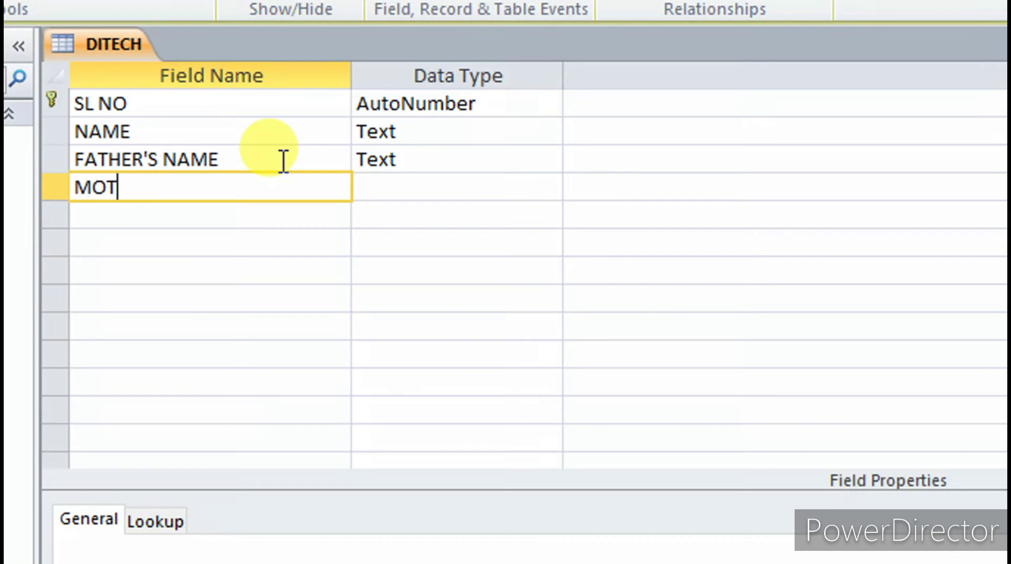
text(HER'S NAME)
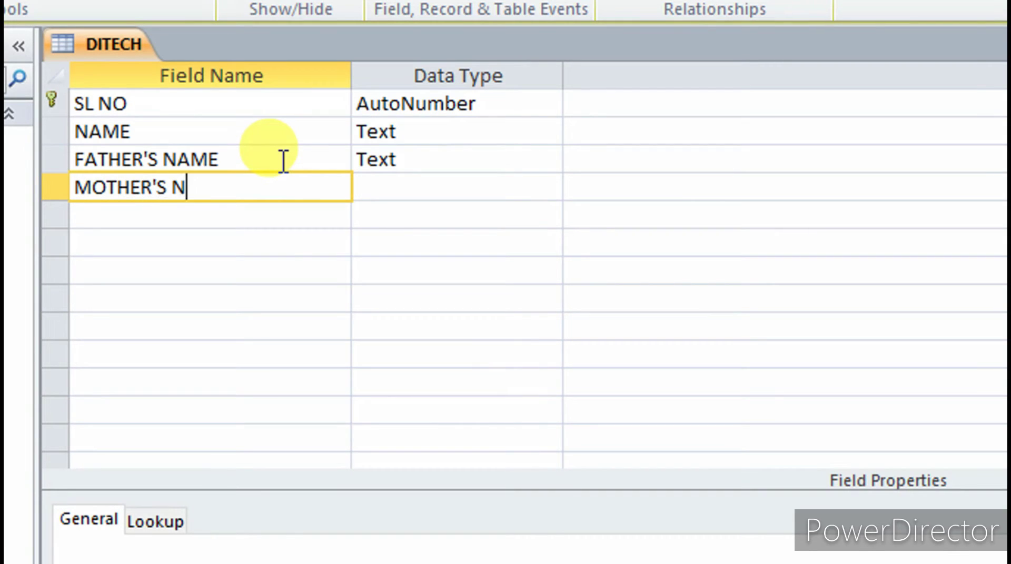
key(Tab)
key(Tab)
key(Tab)
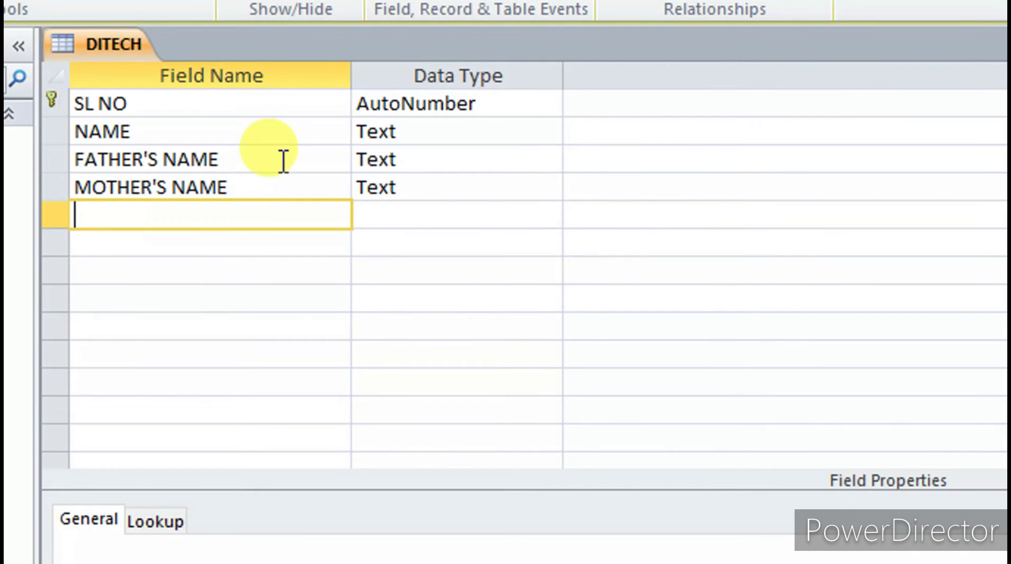
text(COURSE)
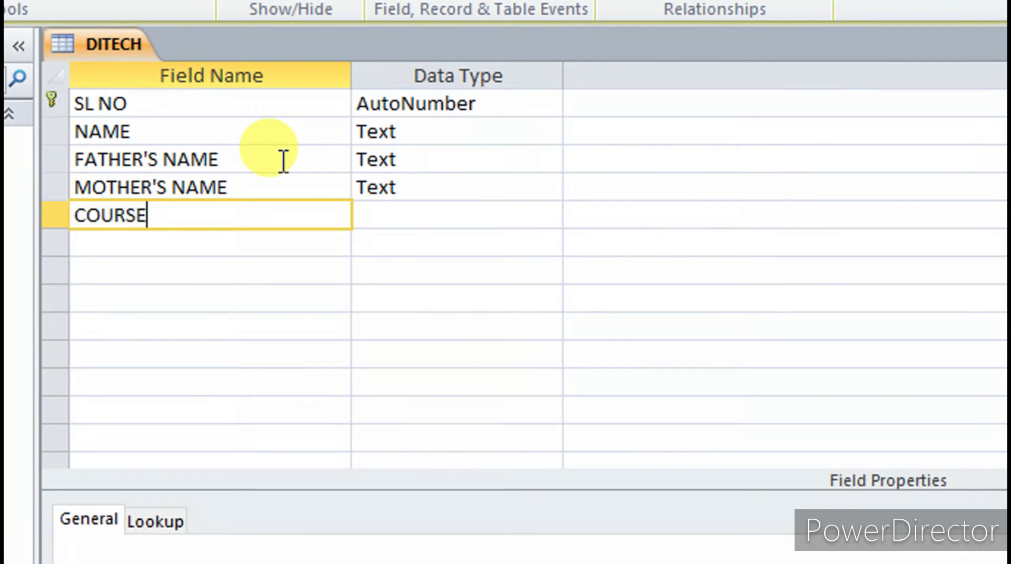
key(Tab)
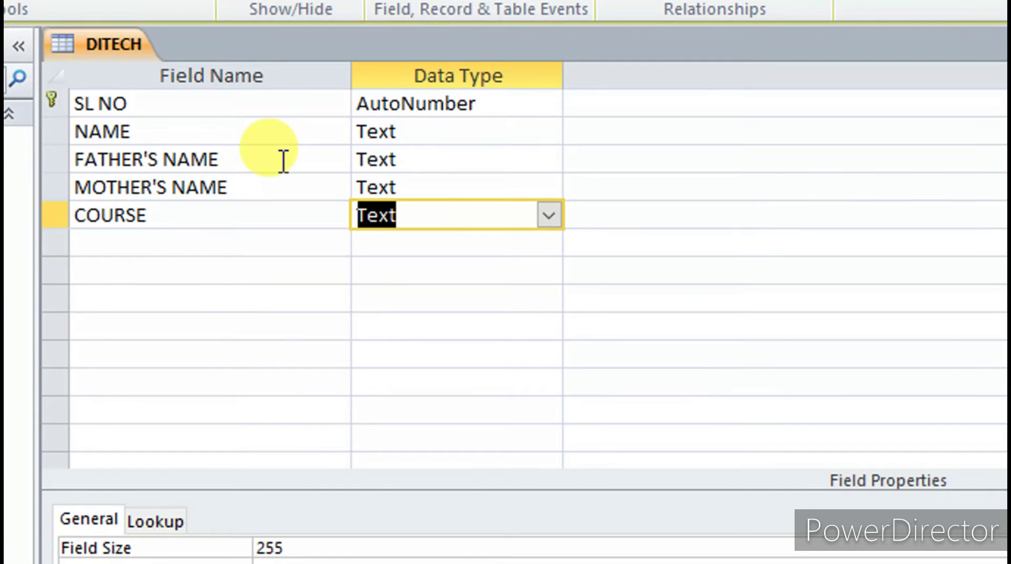
key(Tab)
key(Tab)
Add FEE as a Currency field, then DUE FEE and ADDRESS fields
text(G)
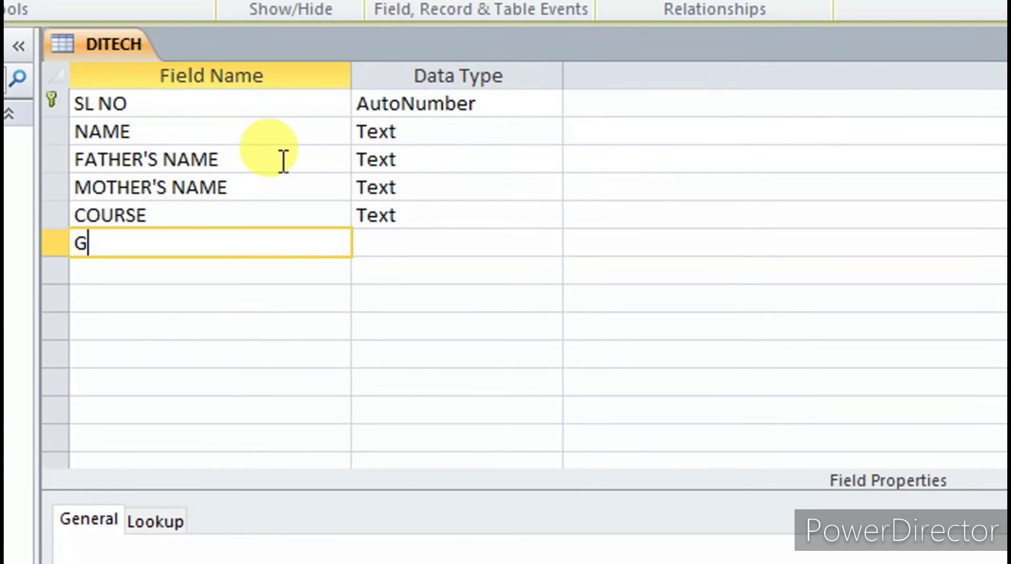
key(BackSpace)
text(FEE)
key(Tab)
text(CU)
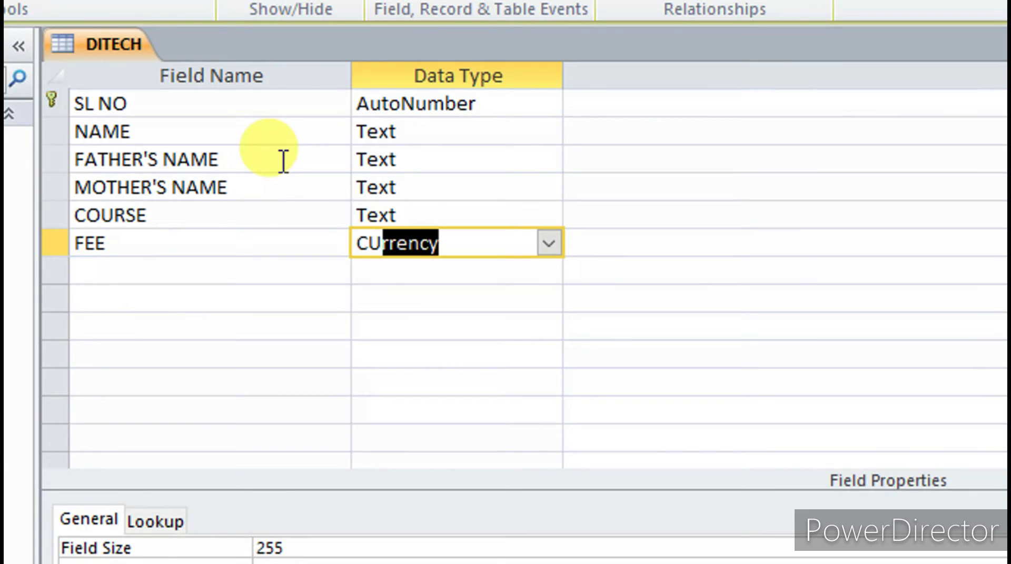
key(Tab)
key(Tab)
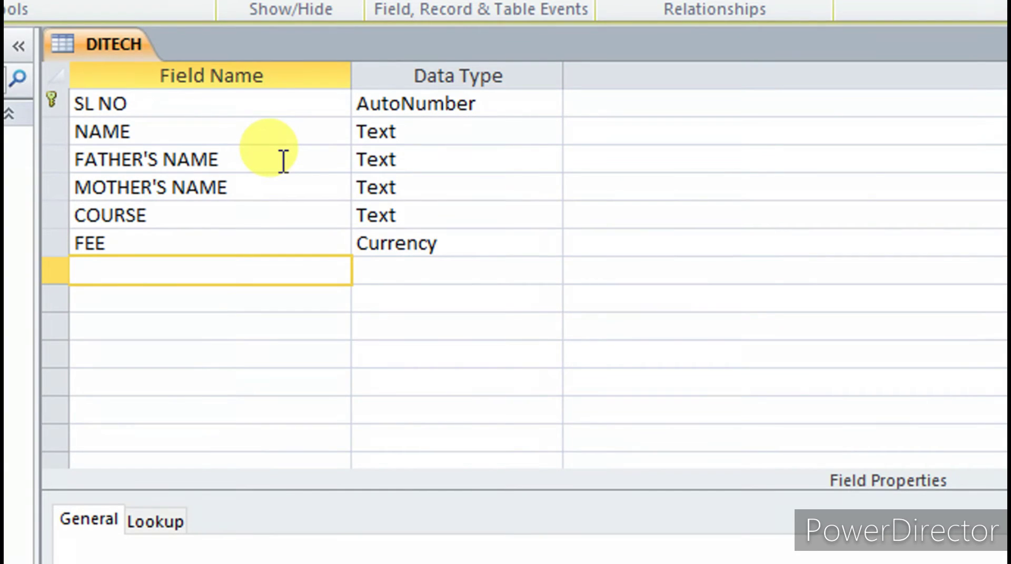
text(DUE FEE)
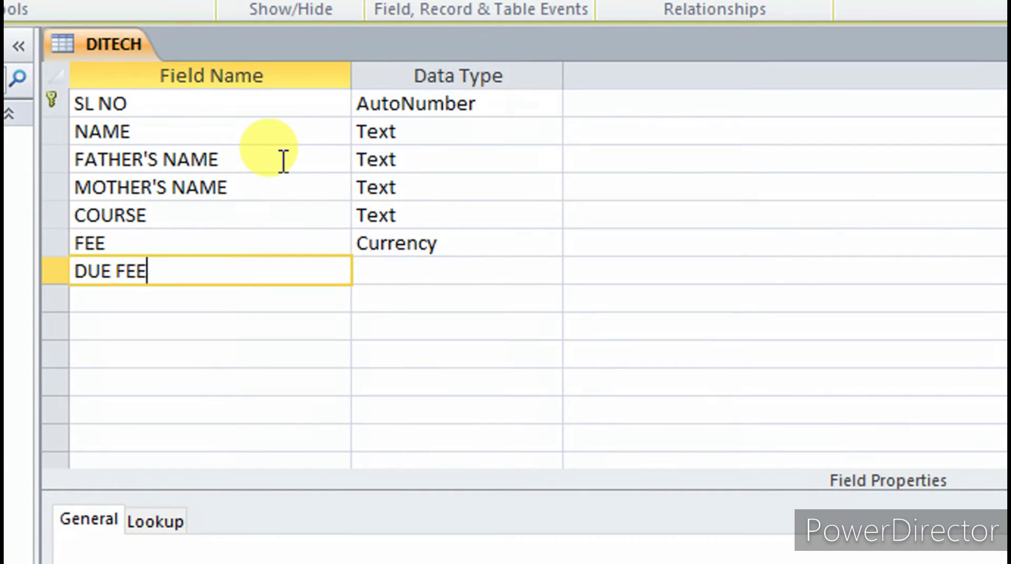
key(Tab)
key(Tab)
key(Tab)
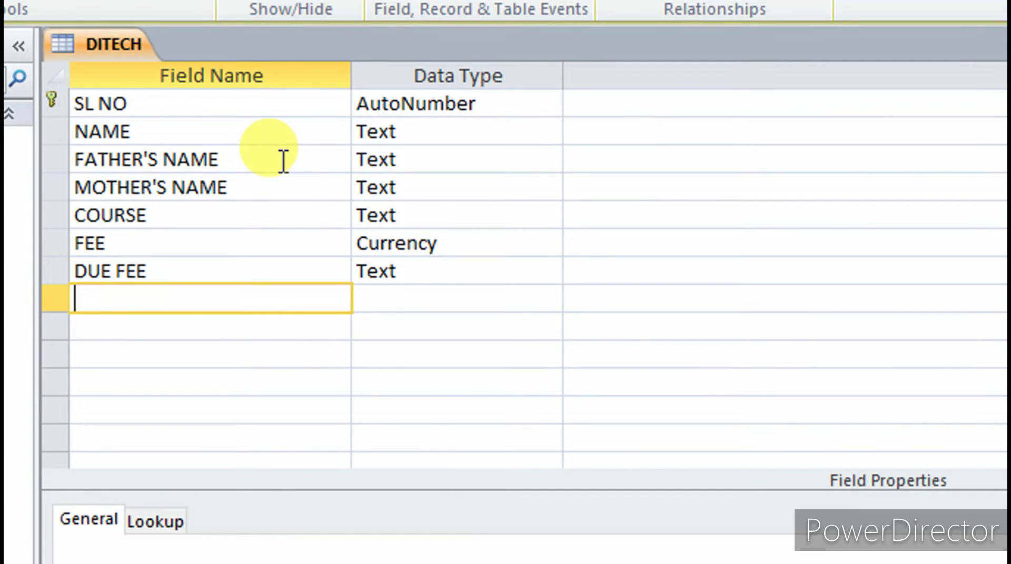
text(ADDRE)
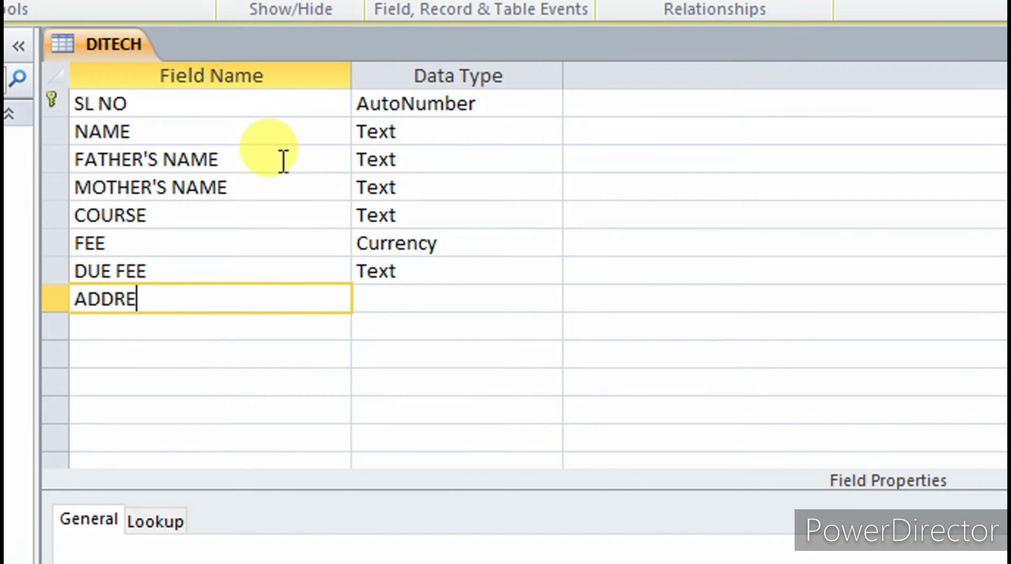
text(SS)
key(Tab)
key(Tab)
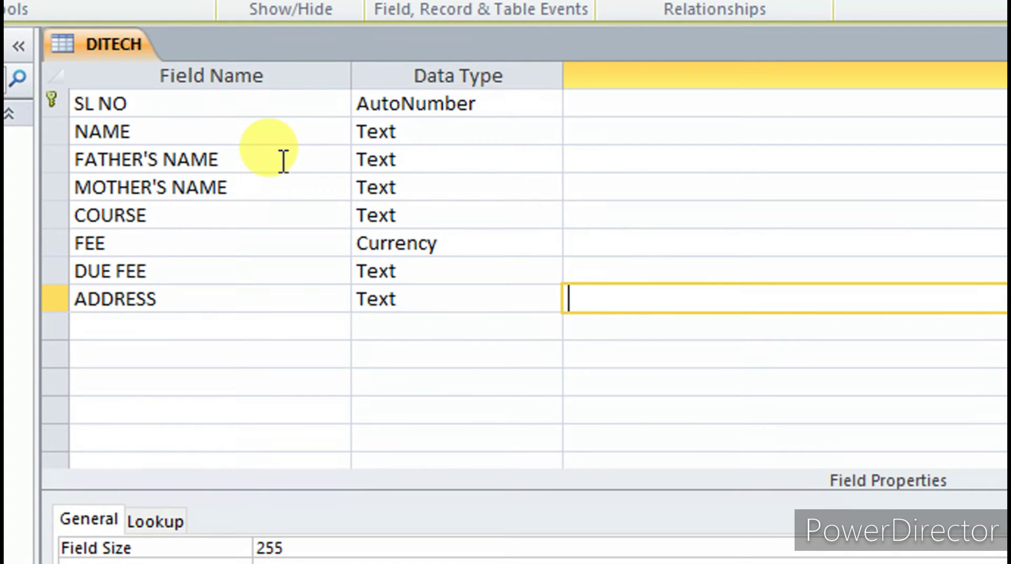
Change DUE FEE's data type to Currency
click(396, 272)
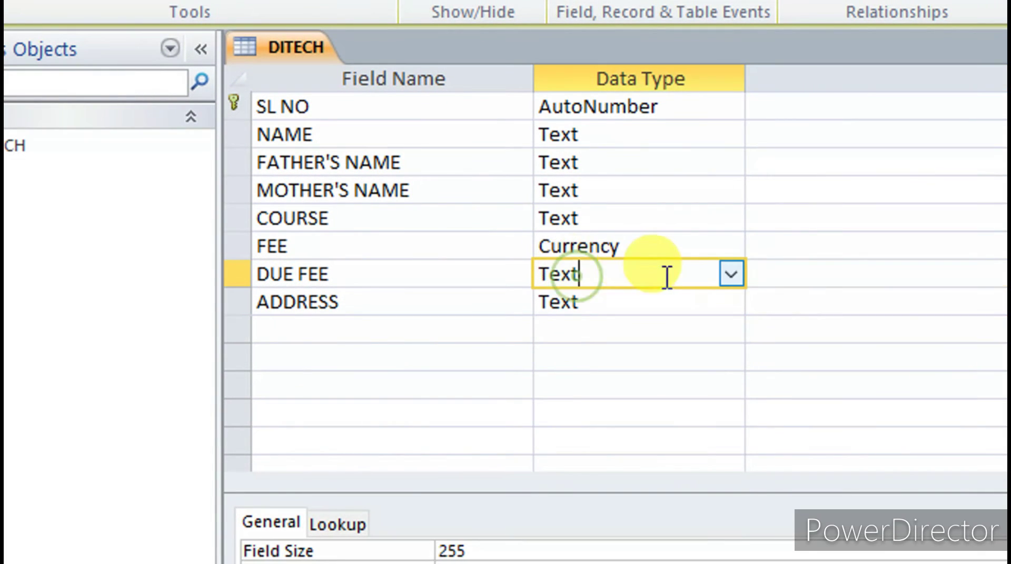
click(729, 277)
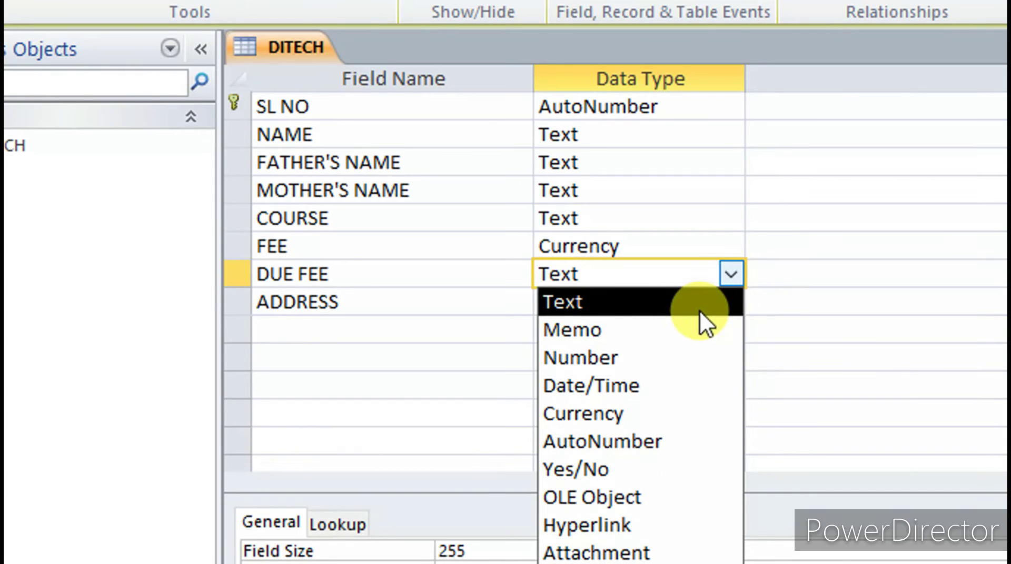
click(621, 414)
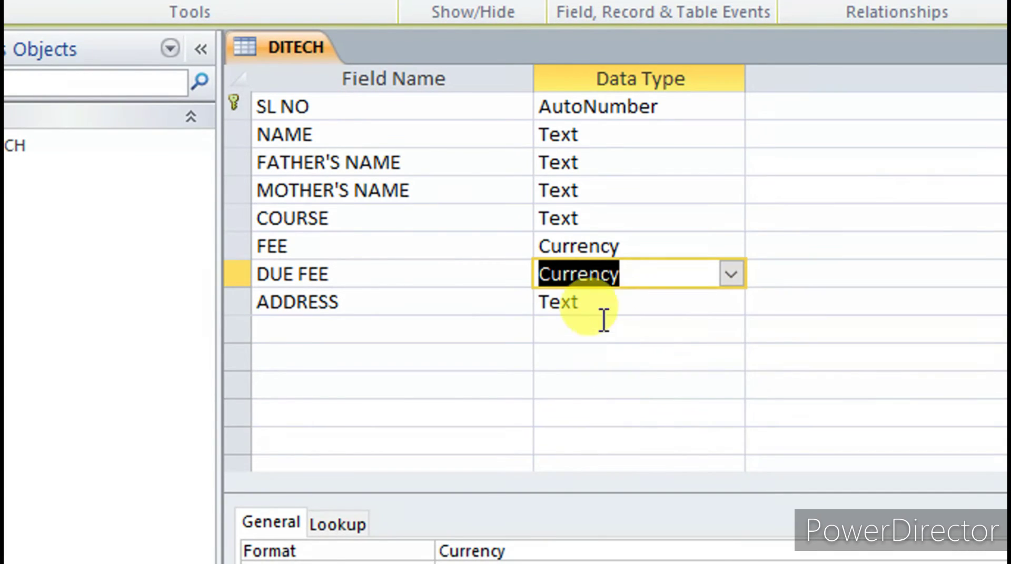
click(611, 303)
key(Tab)
key(Tab)
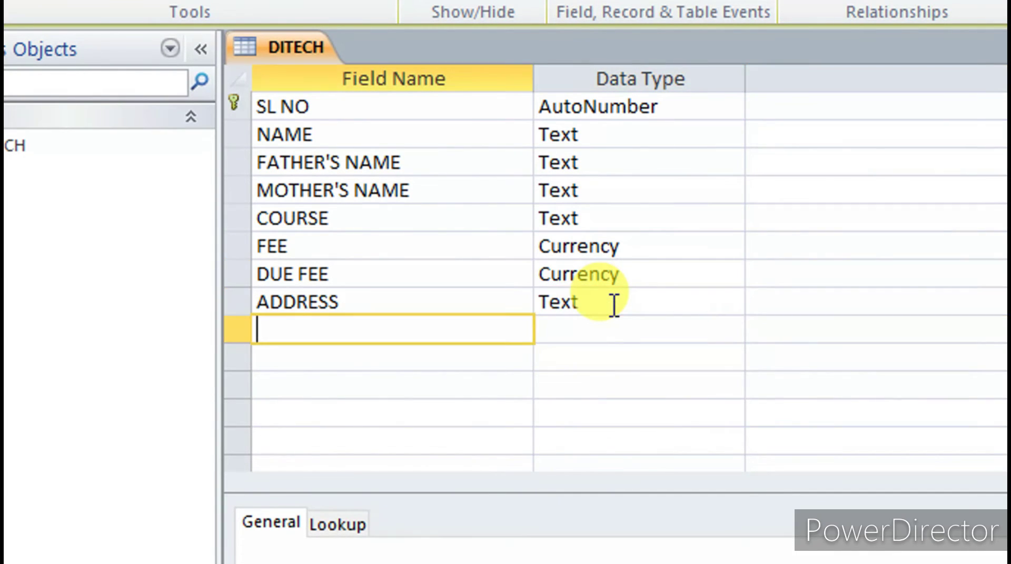
Add DOB as a Date/Time field and MO NO as a Memo field
text(DOB)
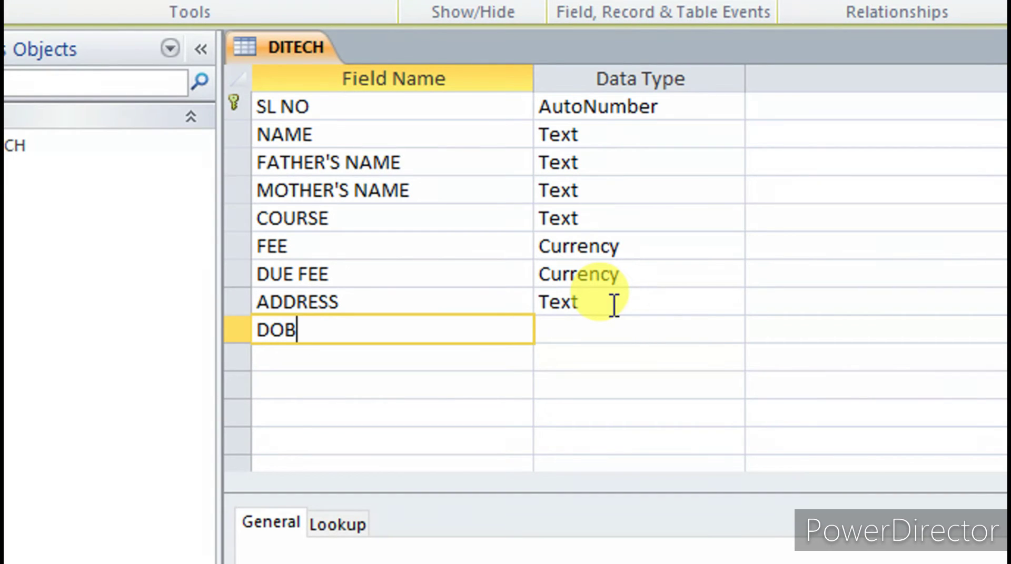
key(Tab)
text(d)
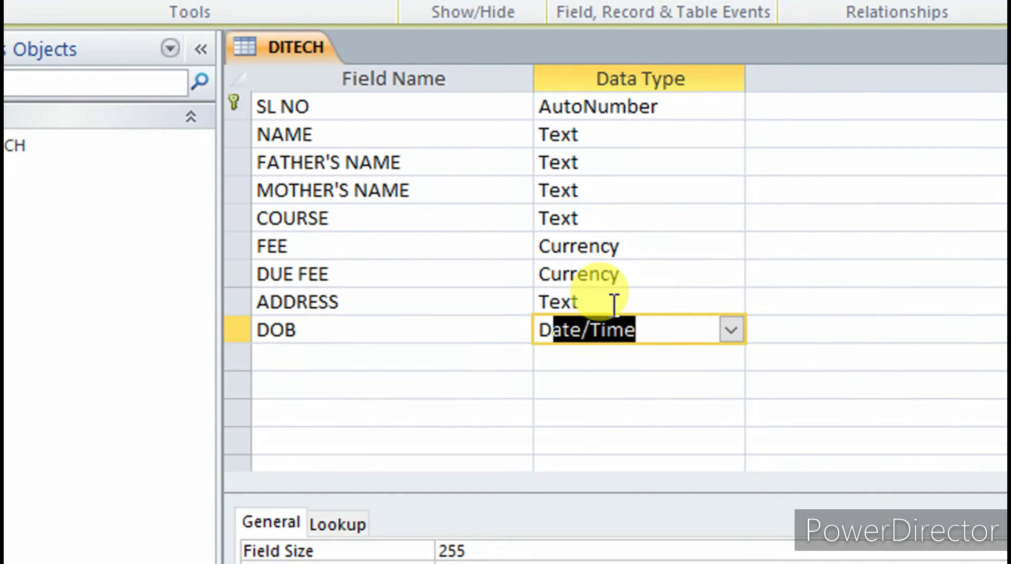
key(Tab)
key(Tab)
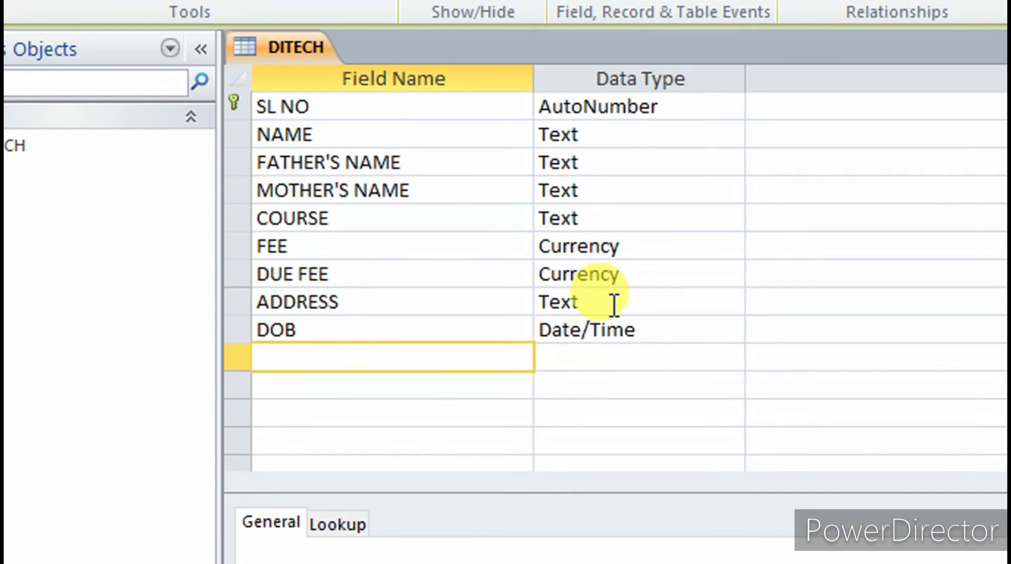
text(MO NO)
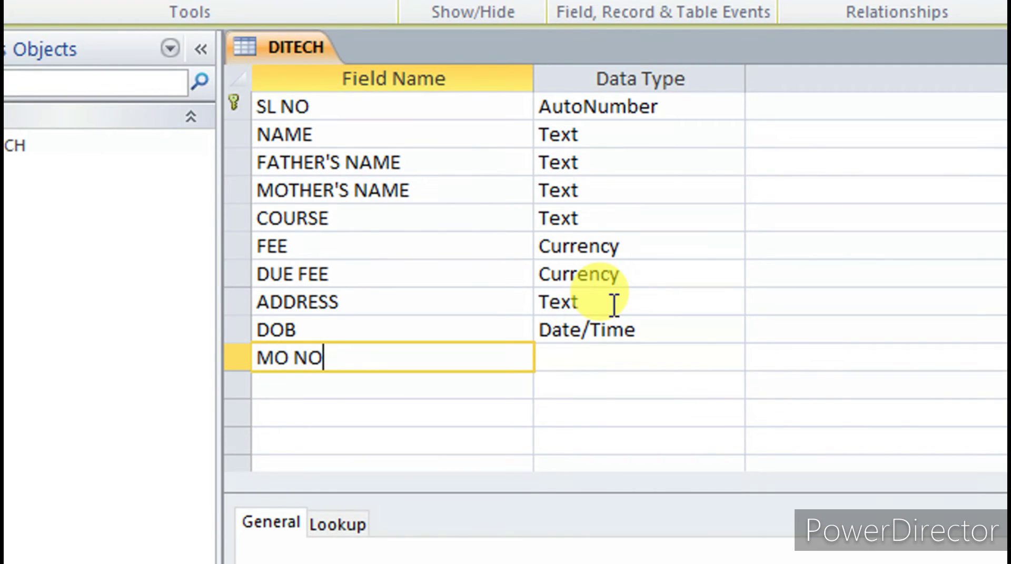
key(Tab)
key(Tab)
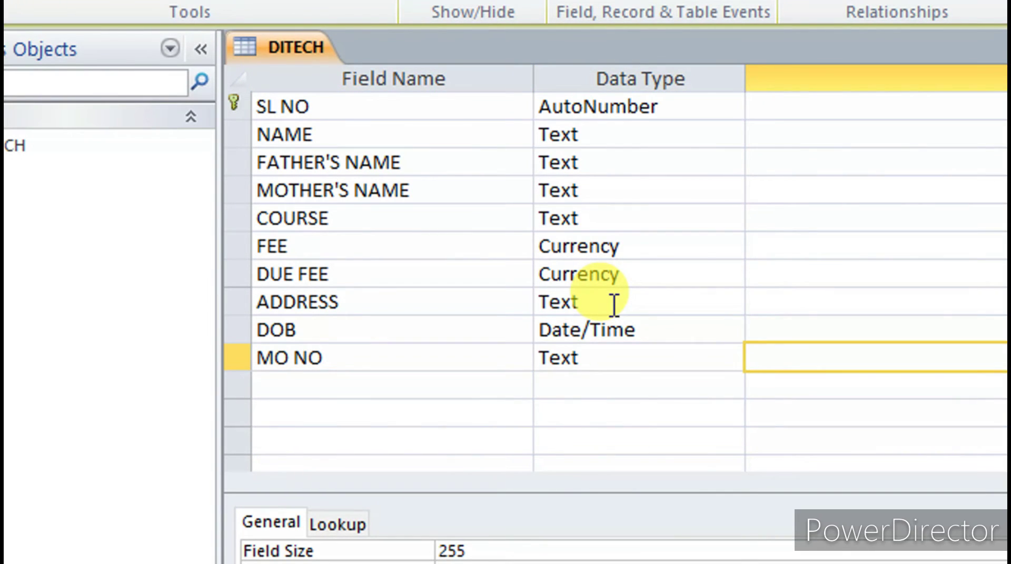
key(shift+Tab)
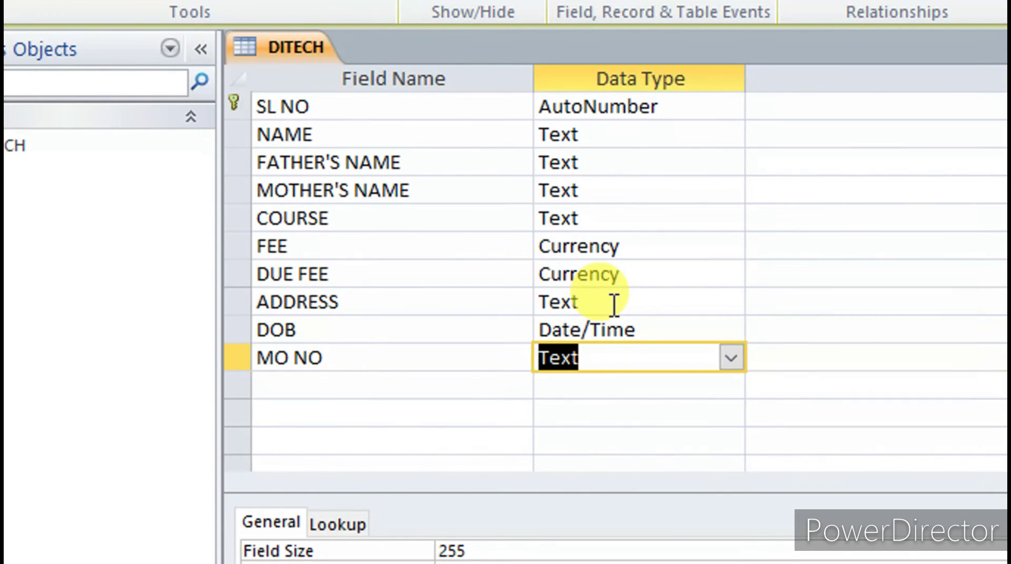
text(ME)
key(Tab)
key(Tab)
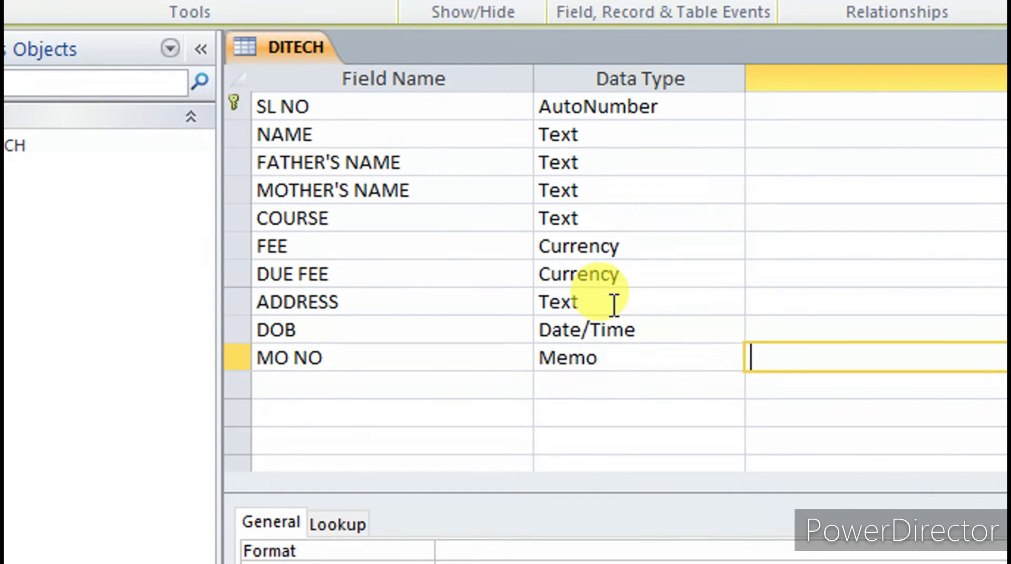
Add FILE JUMP as a Hyperlink field and PHOTO as an Attachment field
text(FI)
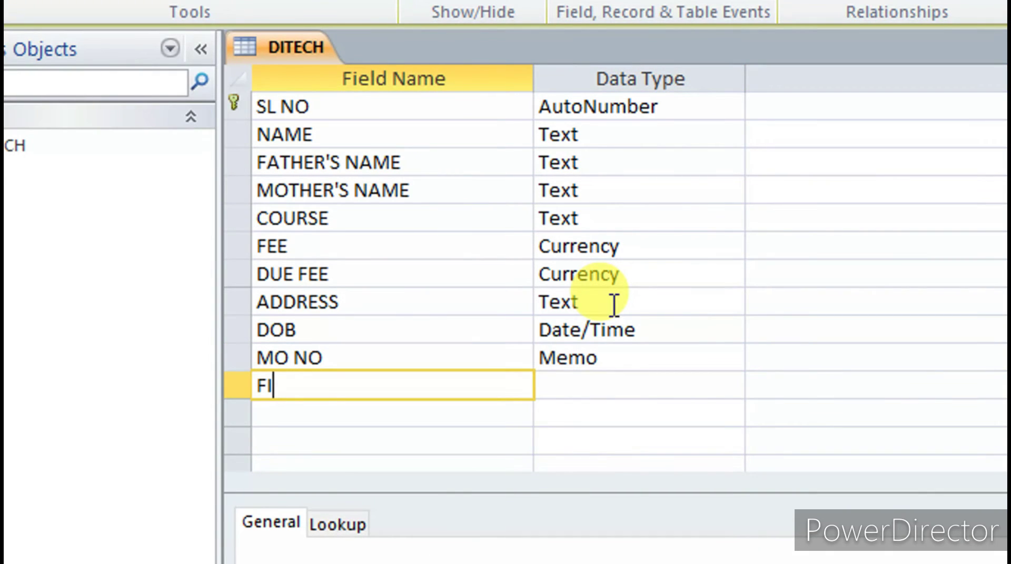
text(LE JUMP)
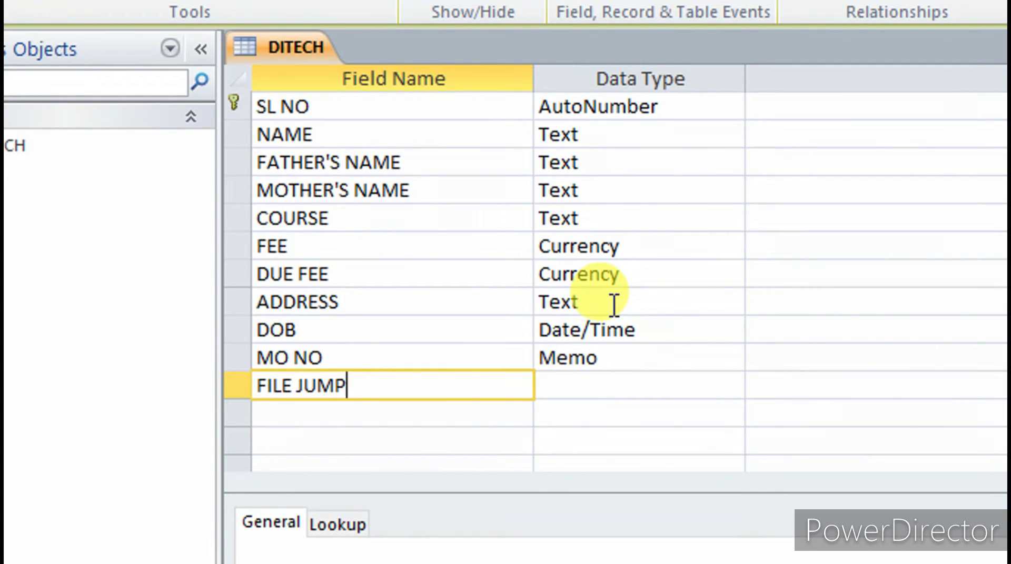
key(Tab)
text(HY)
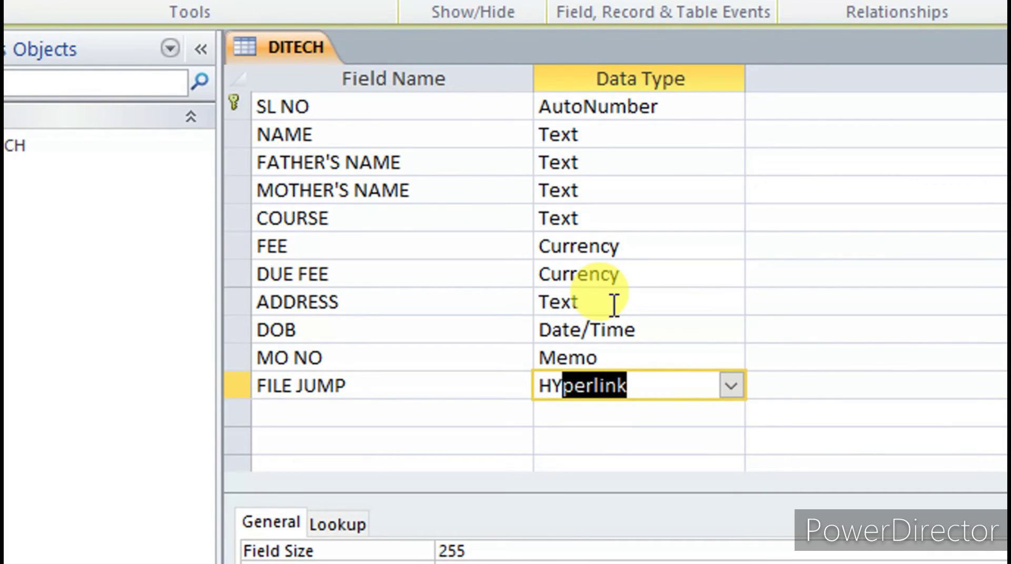
key(Tab)
key(Tab)
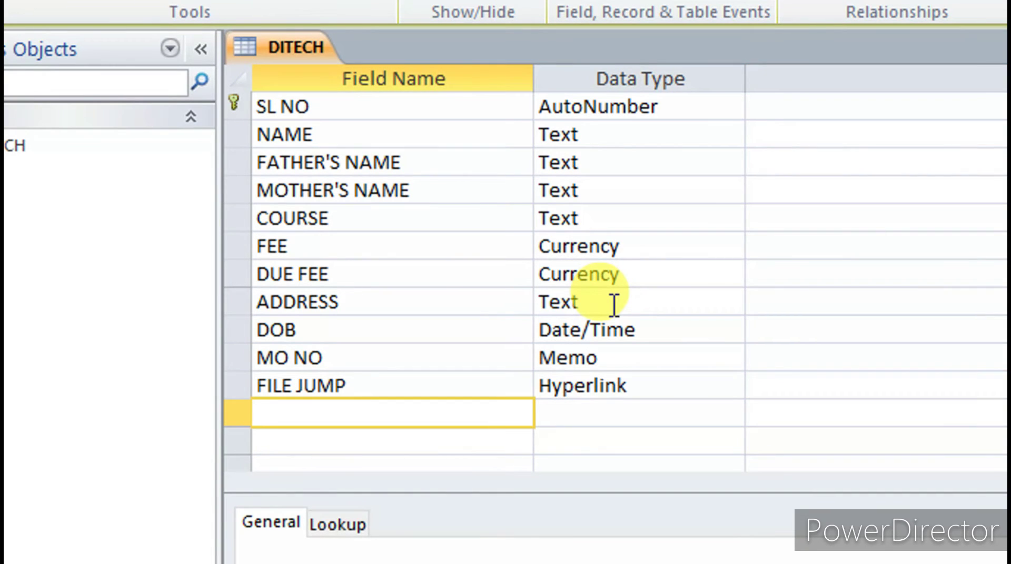
text(PHOTO)
key(Tab)
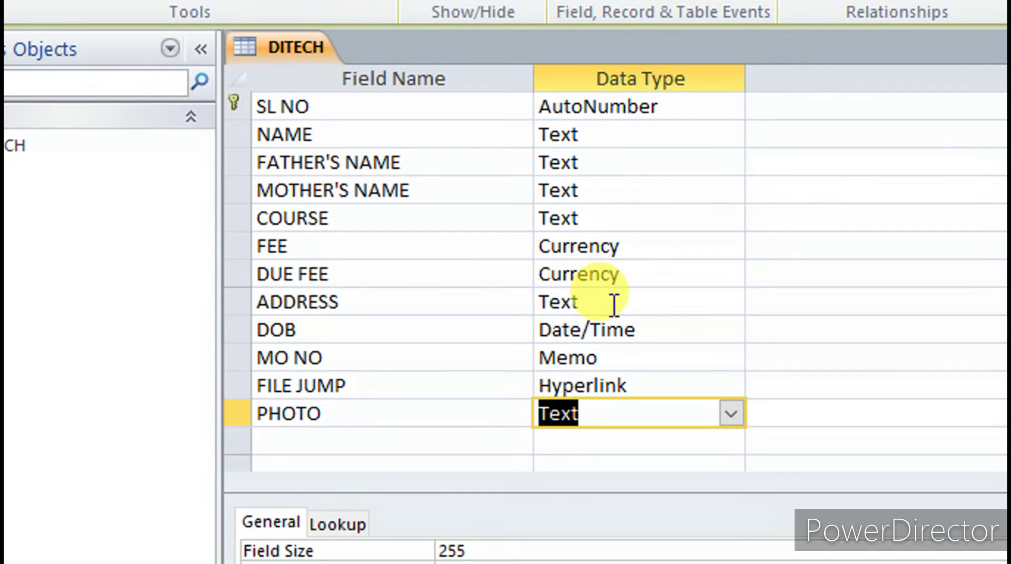
text(ATTachmen)
key(Tab)
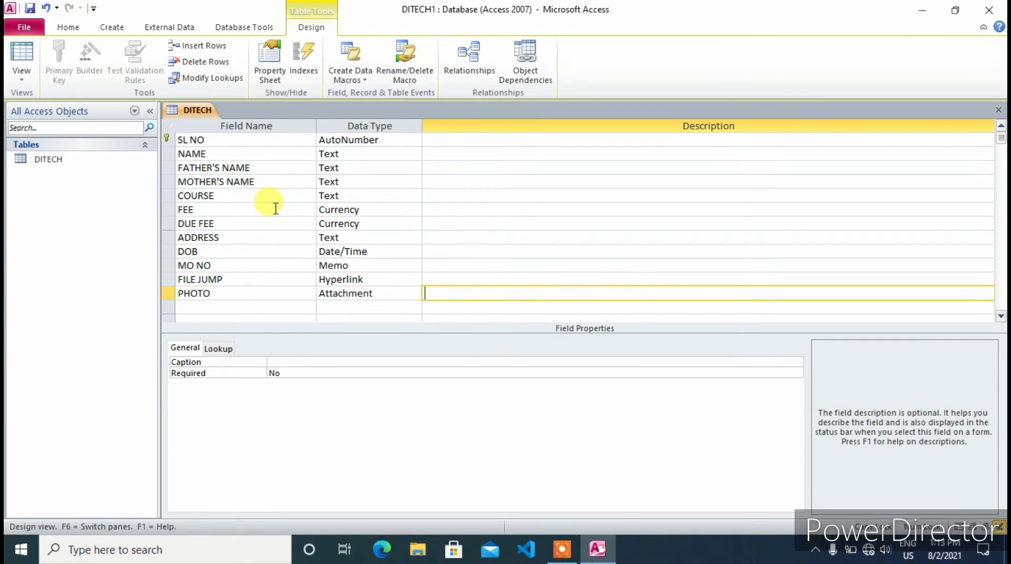
Save and close the DITECH design, then open the DITECH table for data entry
key(ctrl+w)
click(449, 311)
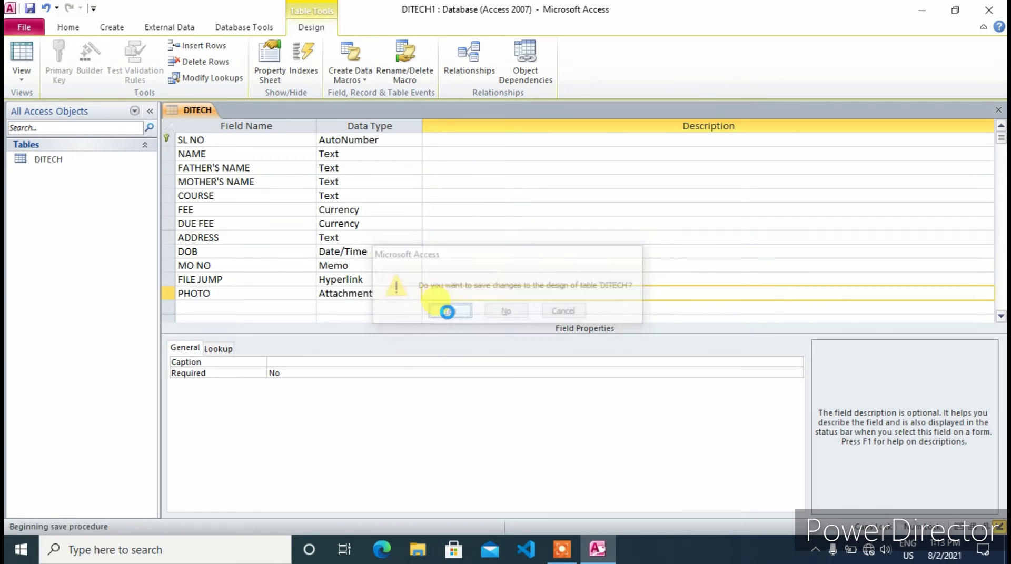
click(35, 162)
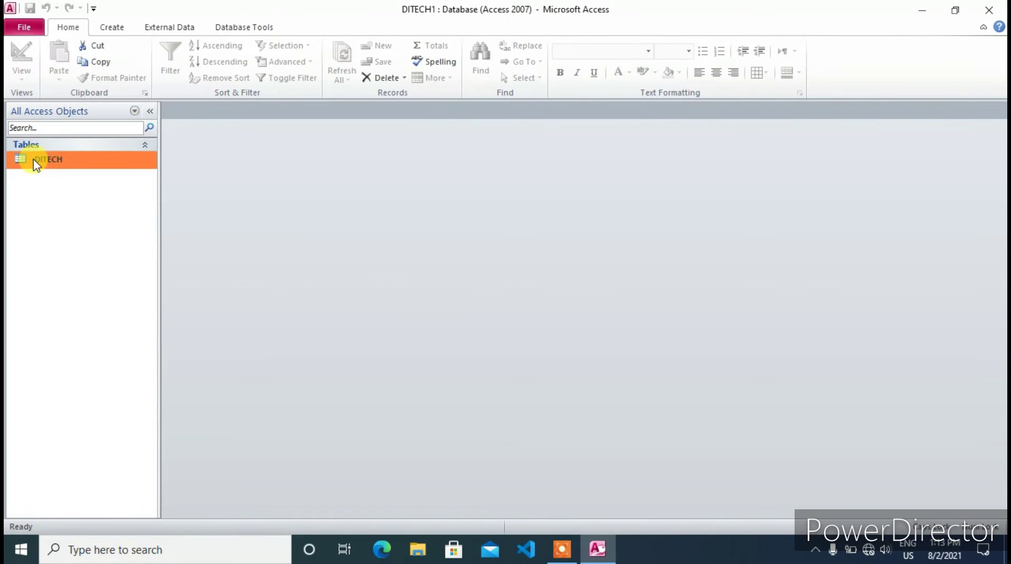
right_click(54, 164)
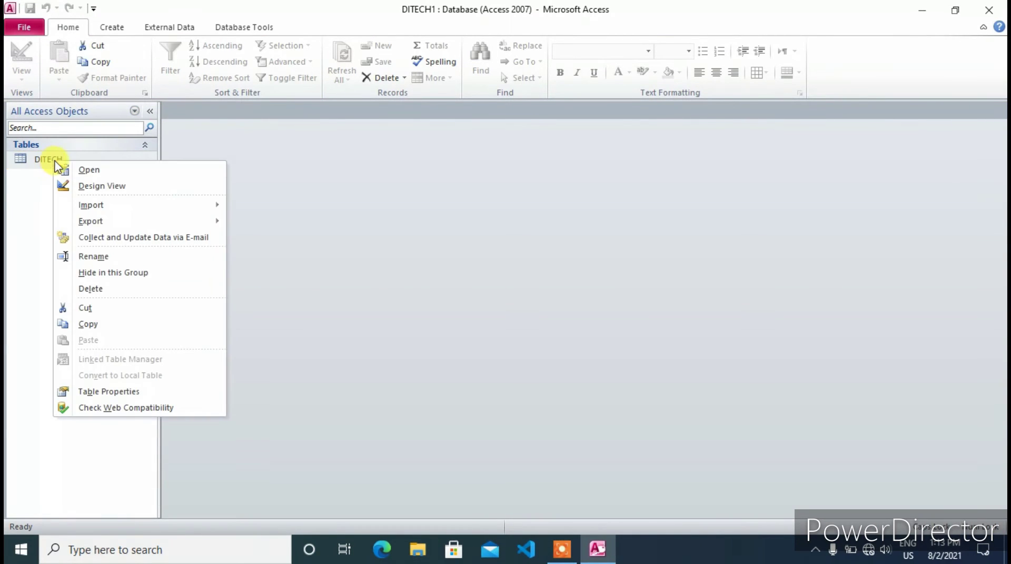
click(112, 174)
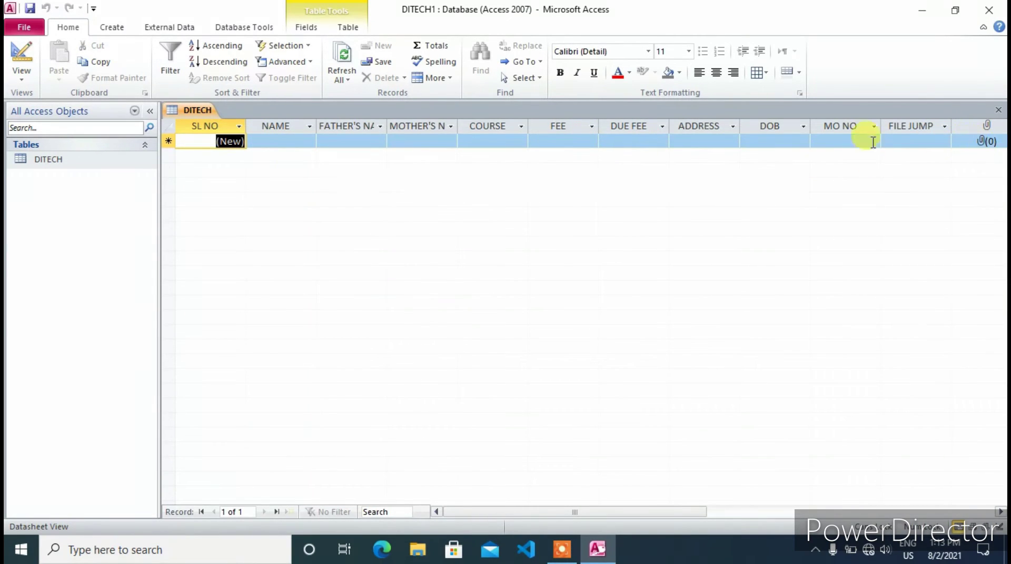
Enter record 1's student and parent names, course DCA, fee and due fee 500
click(266, 142)
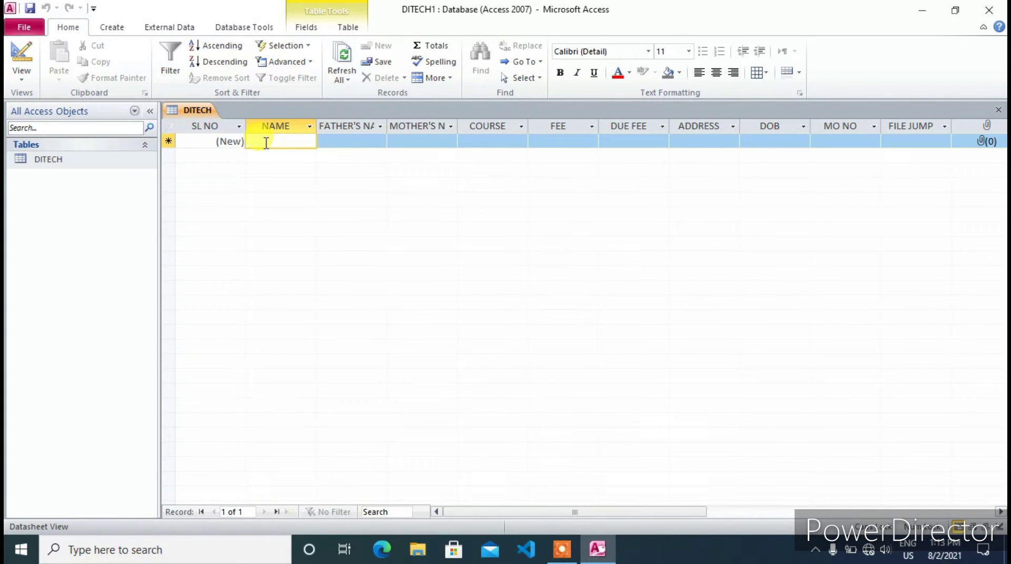
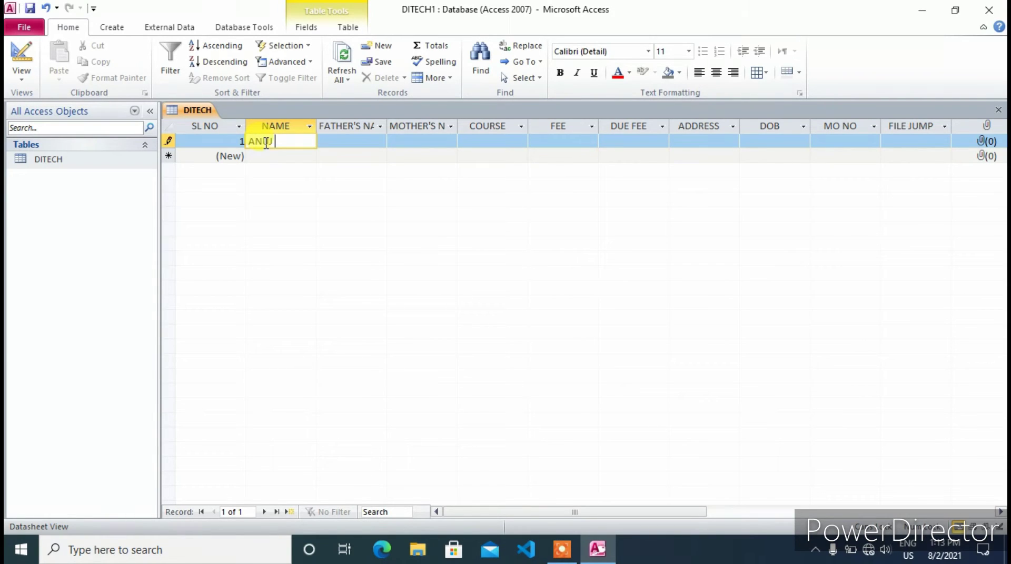
key(Tab)
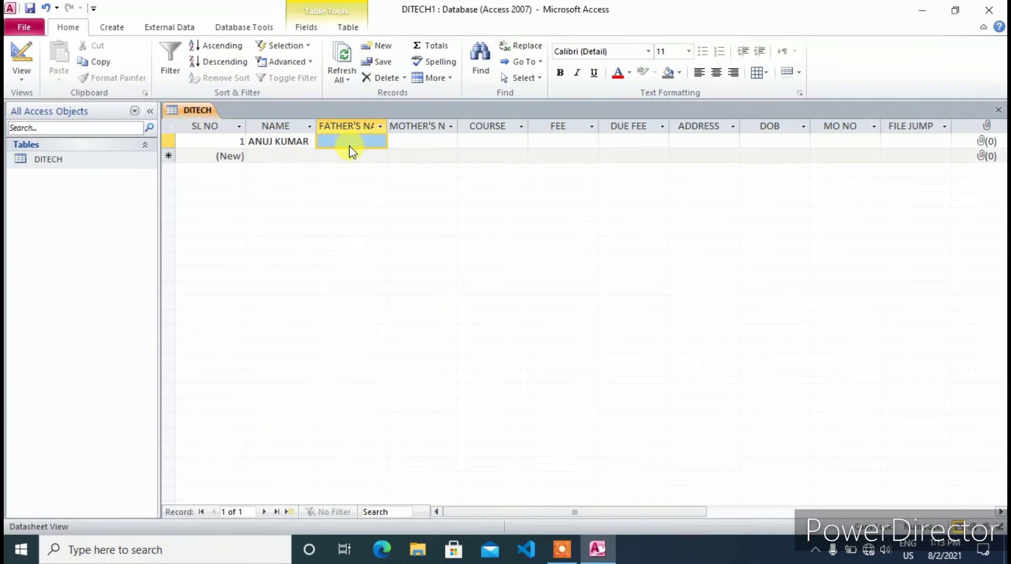
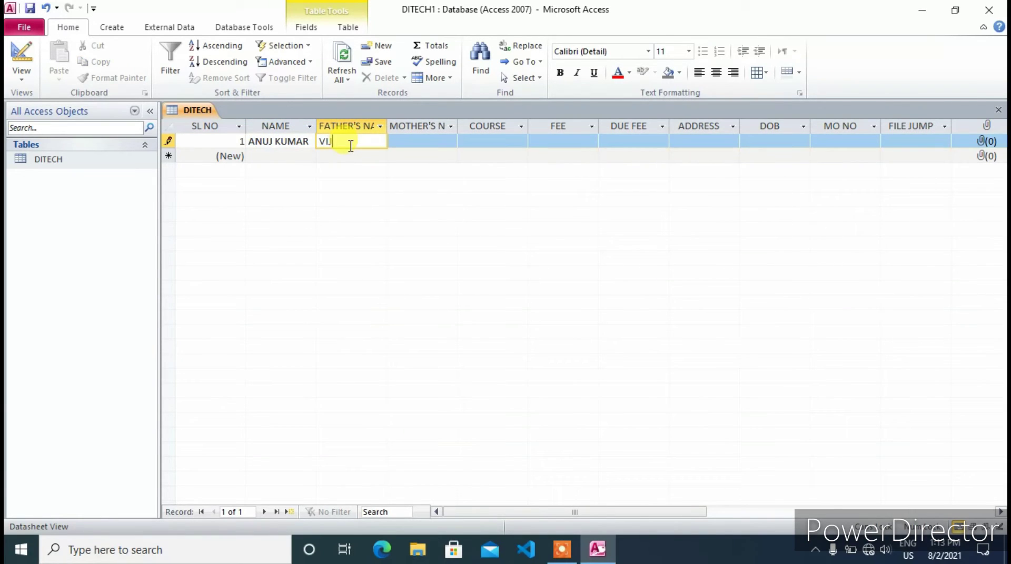
click(416, 139)
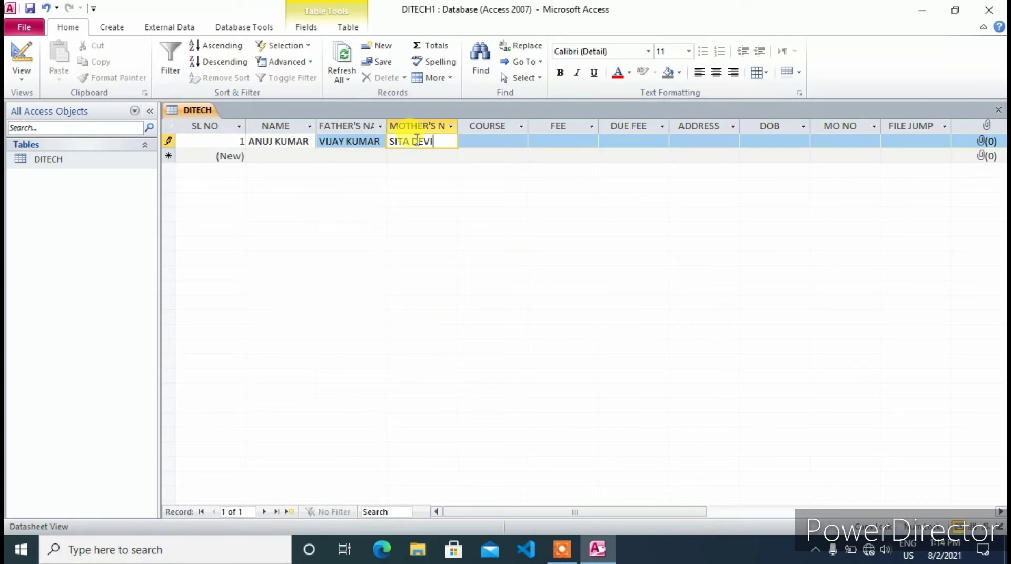
click(486, 139)
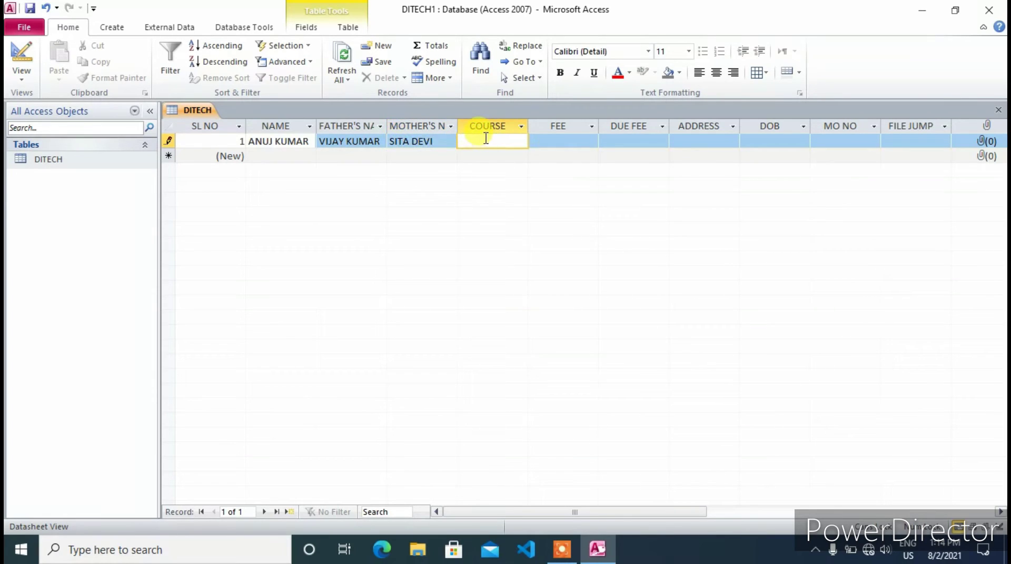
text(DCA)
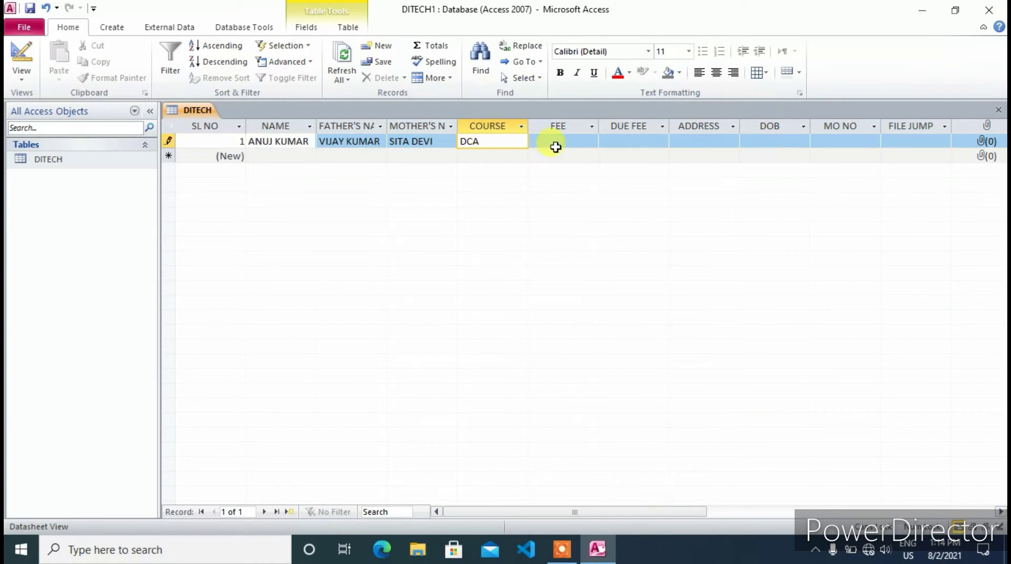
click(556, 142)
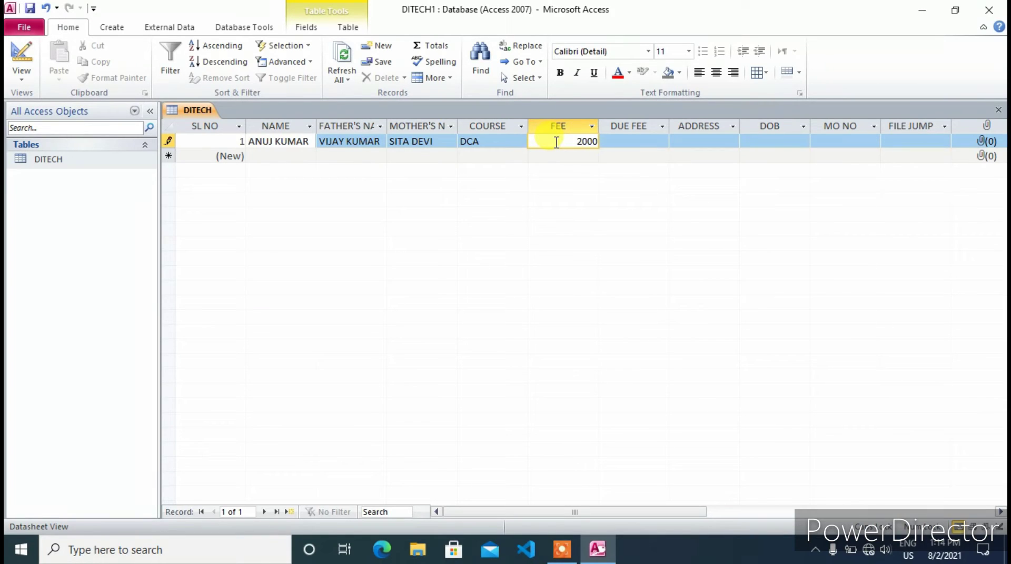
click(630, 139)
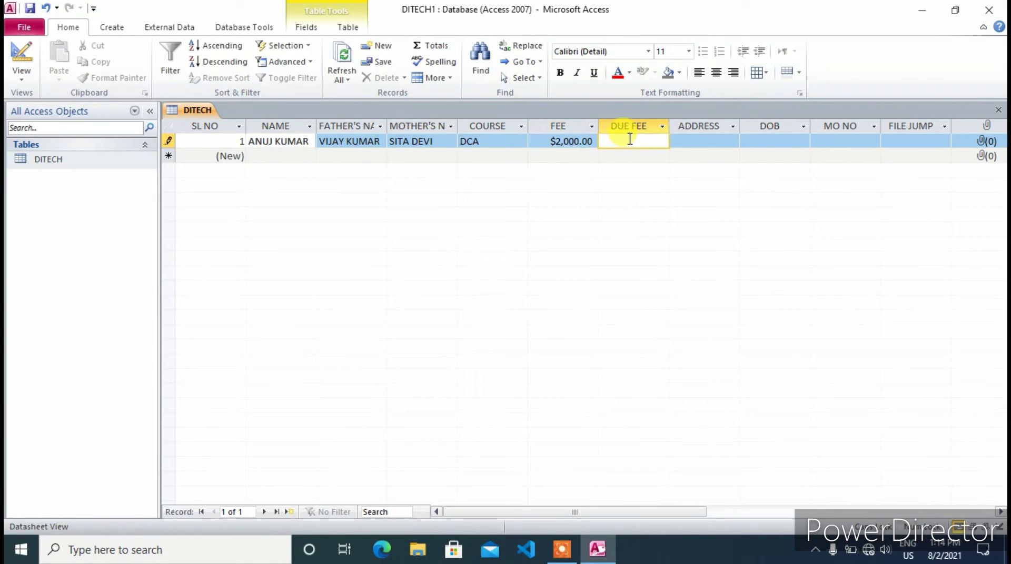
text(500)
click(705, 141)
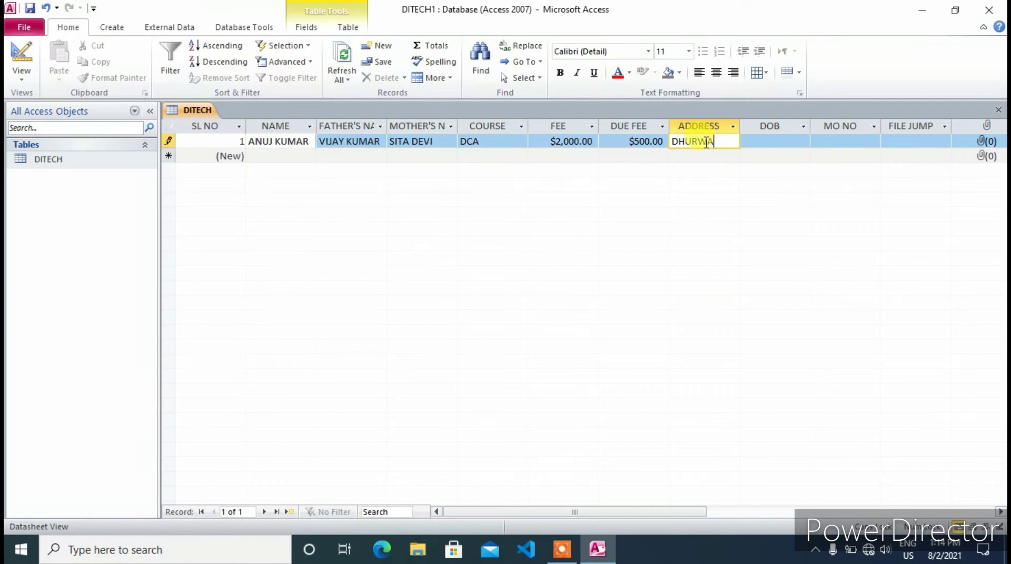
text(DHURWA RANCH)
key(Tab)
text(12/05/)
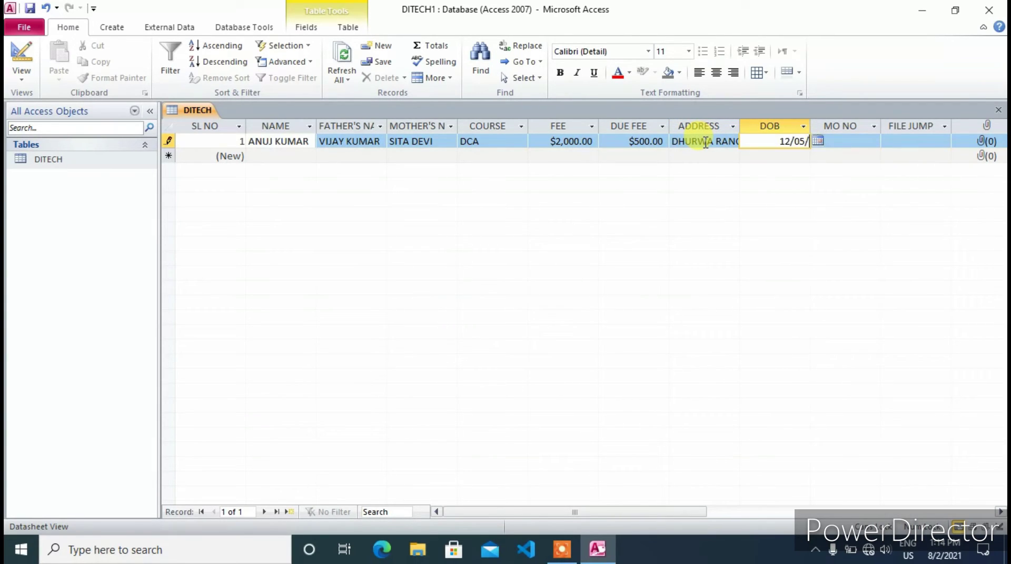
text(2001)
key(Tab)
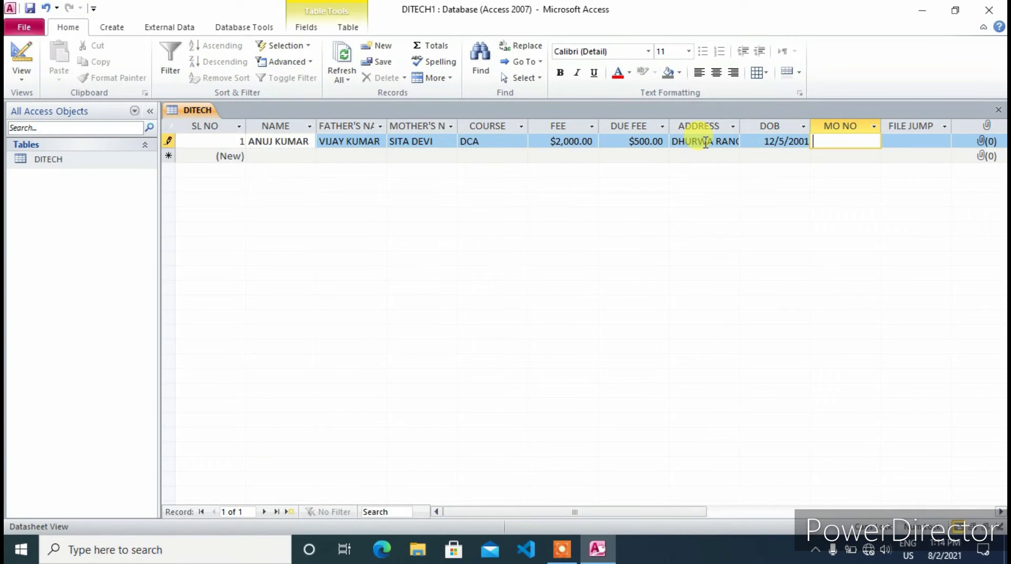
key(Tab)
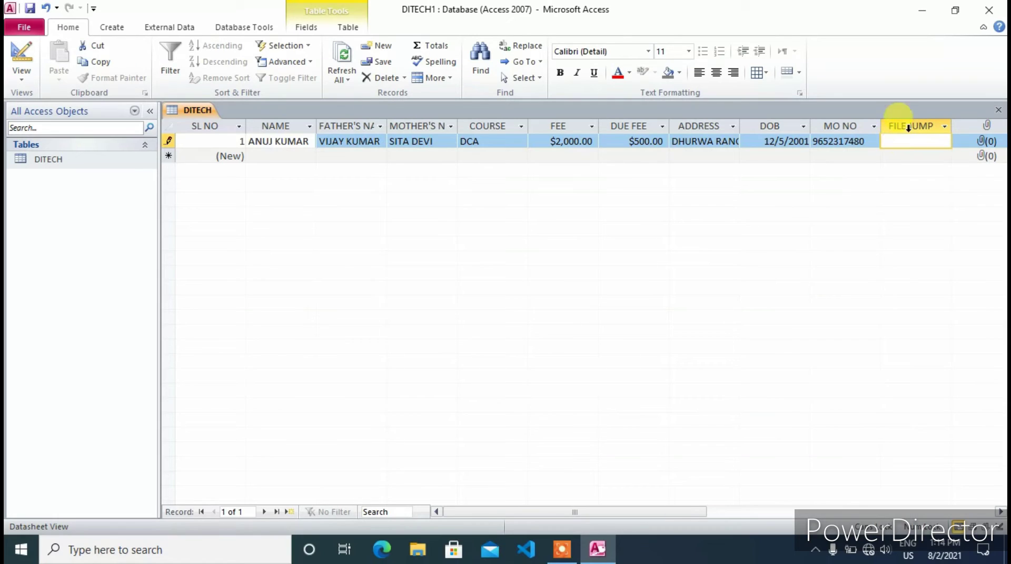
Hyperlink record 1's FILE JUMP cell to DI TECHNICAL PVT LTD.pdf in Documents
right_click(894, 143)
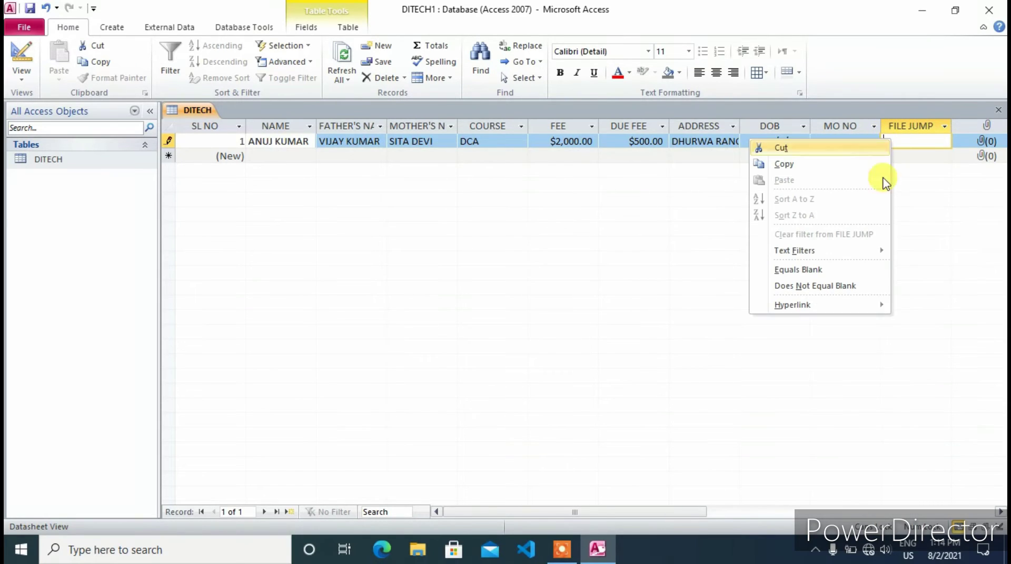
mouse_move(808, 305)
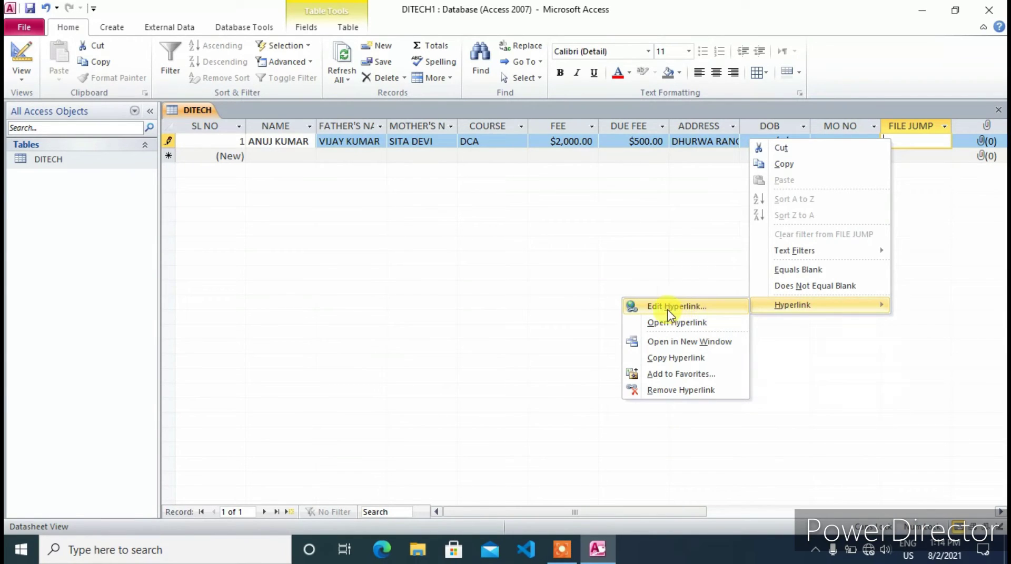
click(650, 306)
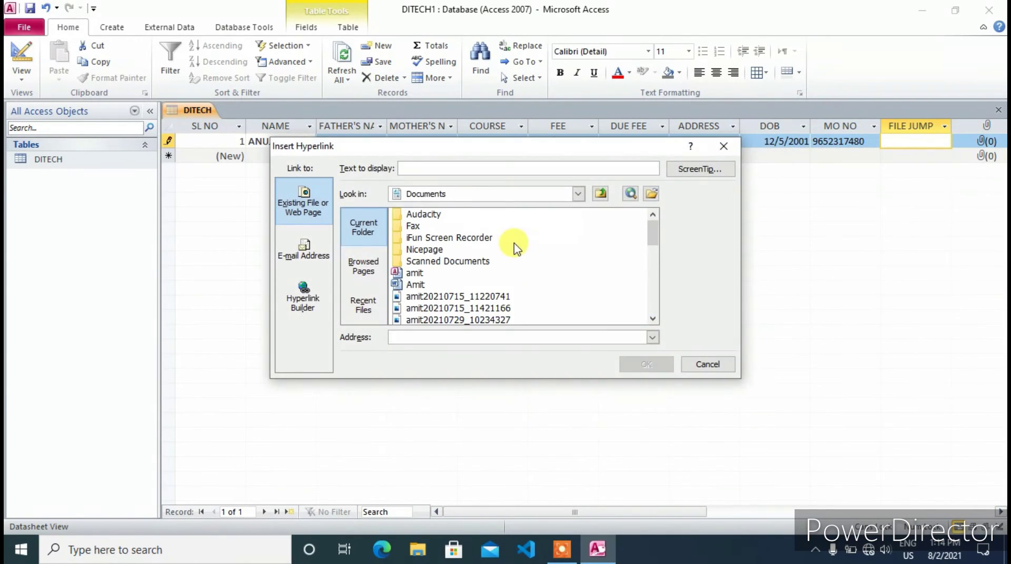
scroll(466, 301, down, 2)
scroll(468, 303, down, 1)
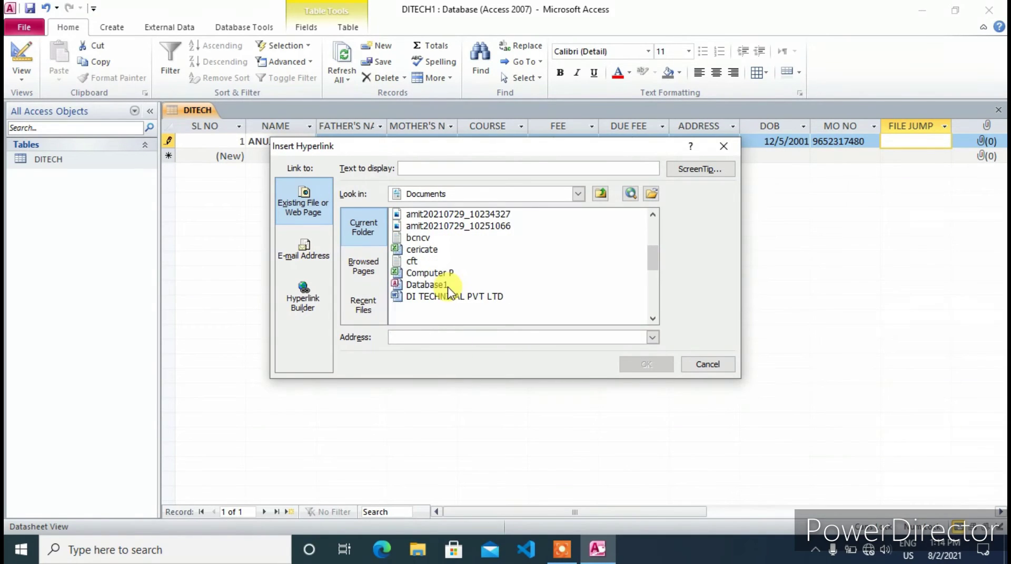
click(413, 311)
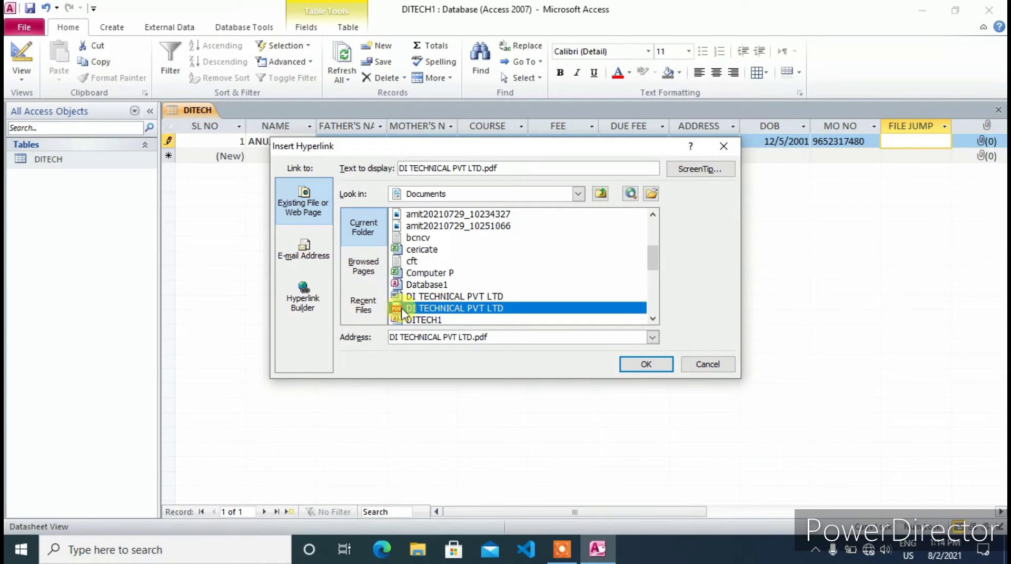
click(645, 365)
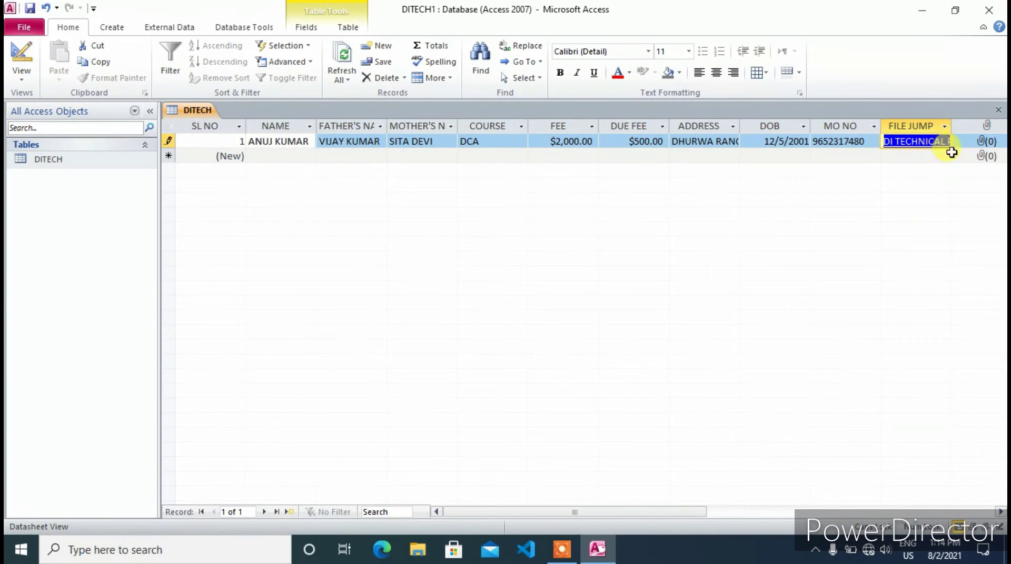
click(982, 145)
Attach the My image - Copy picture to record 1's PHOTO field via Manage Attachments
click(913, 149)
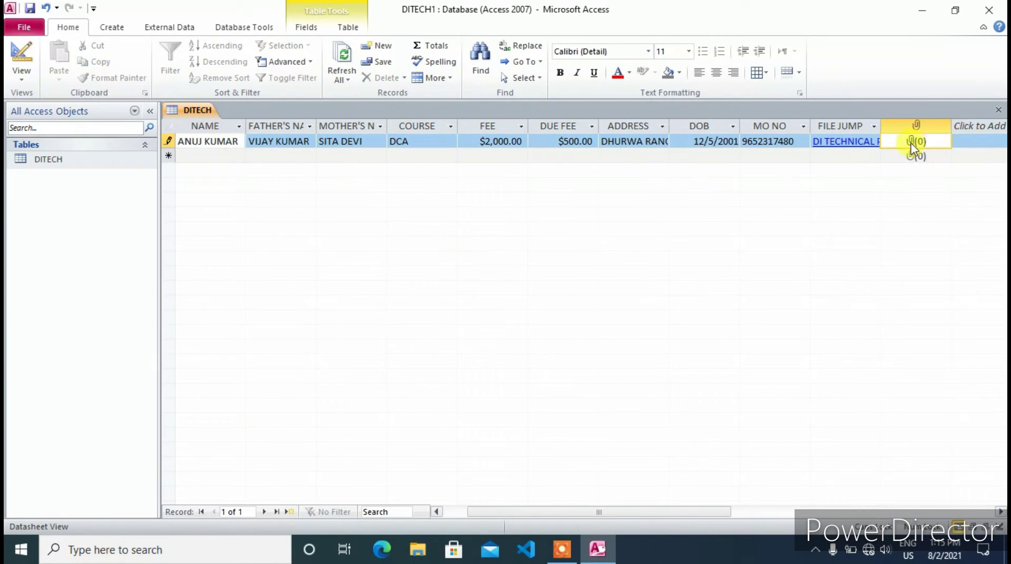
right_click(914, 149)
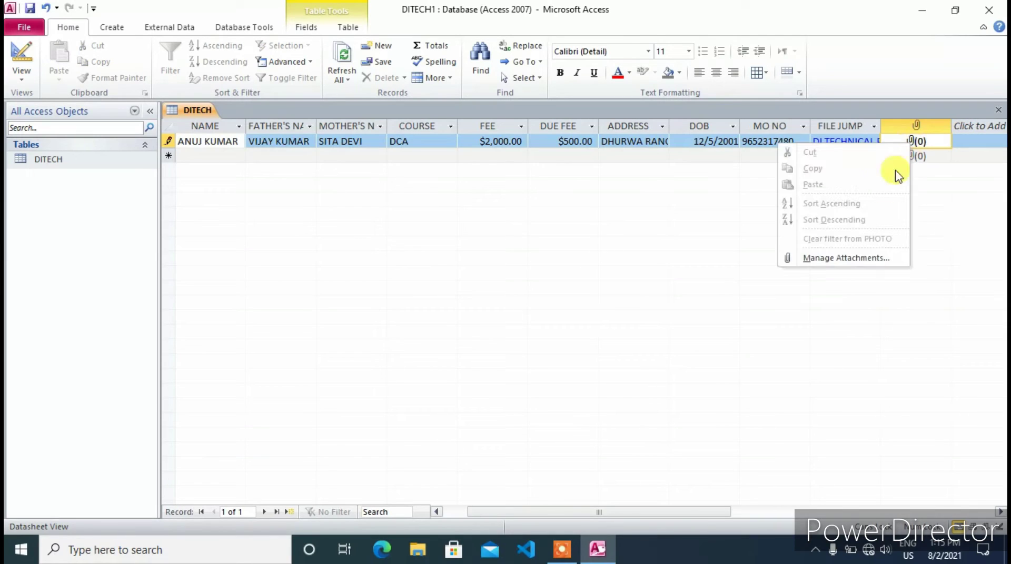
click(817, 258)
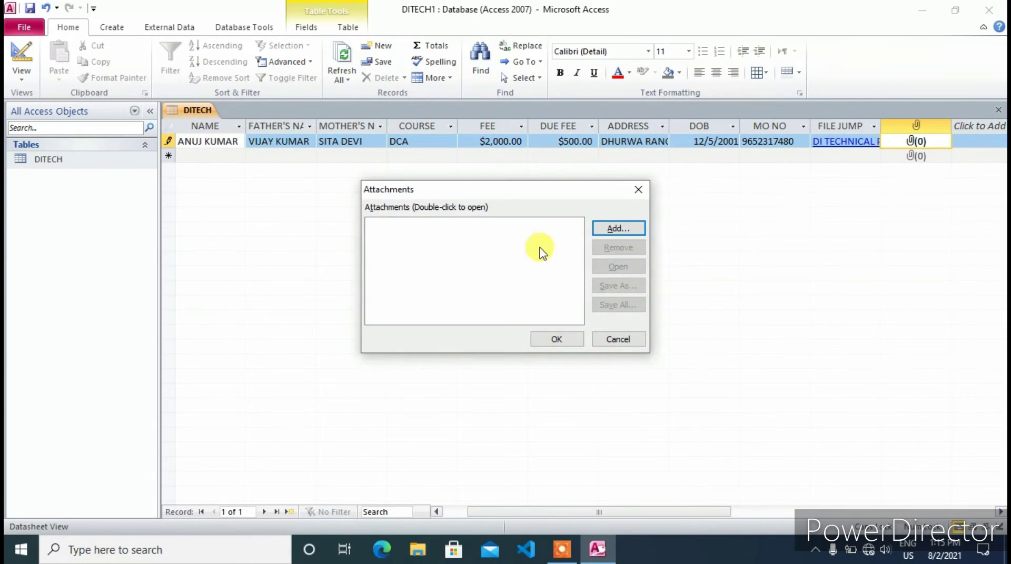
click(628, 237)
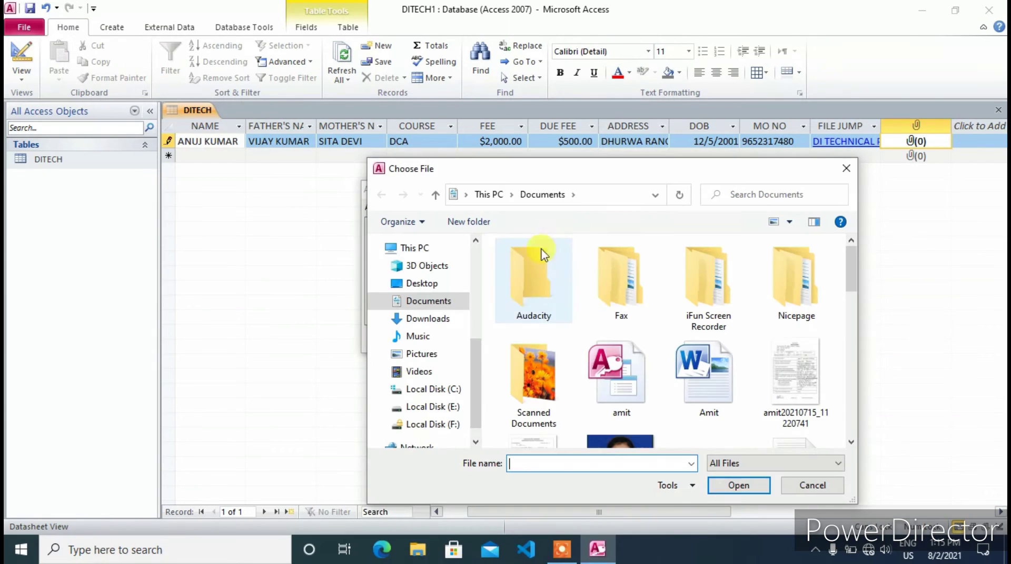
scroll(609, 401, down, 3)
scroll(651, 360, down, 3)
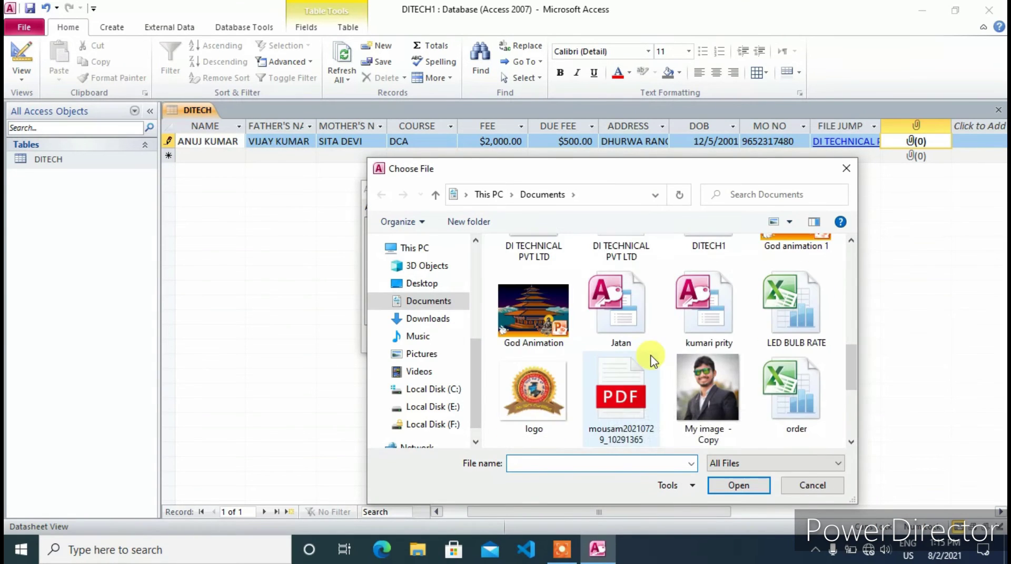
scroll(675, 379, down, 2)
scroll(675, 381, up, 2)
scroll(673, 377, up, 2)
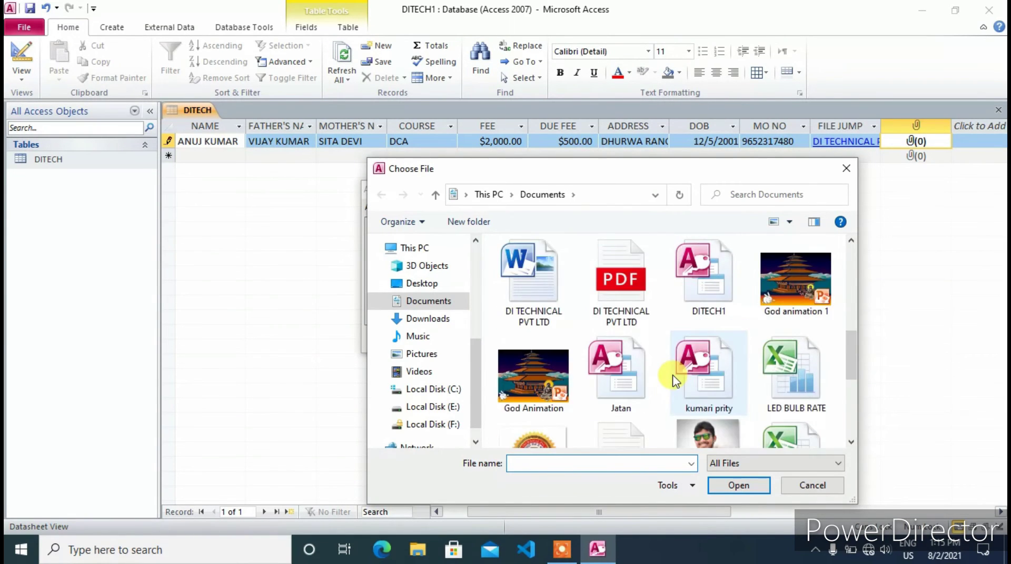
scroll(701, 342, down, 3)
click(697, 286)
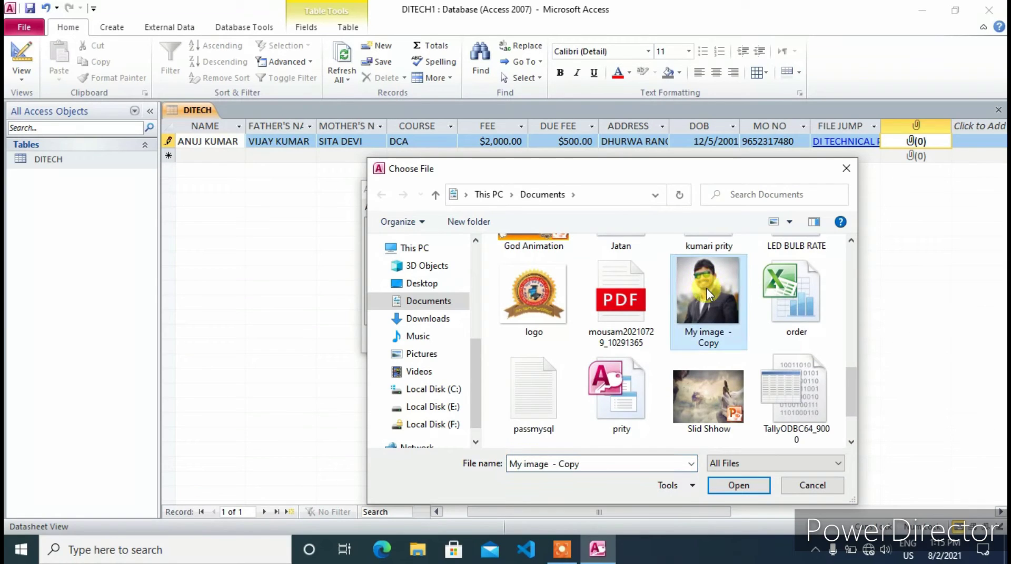
click(737, 485)
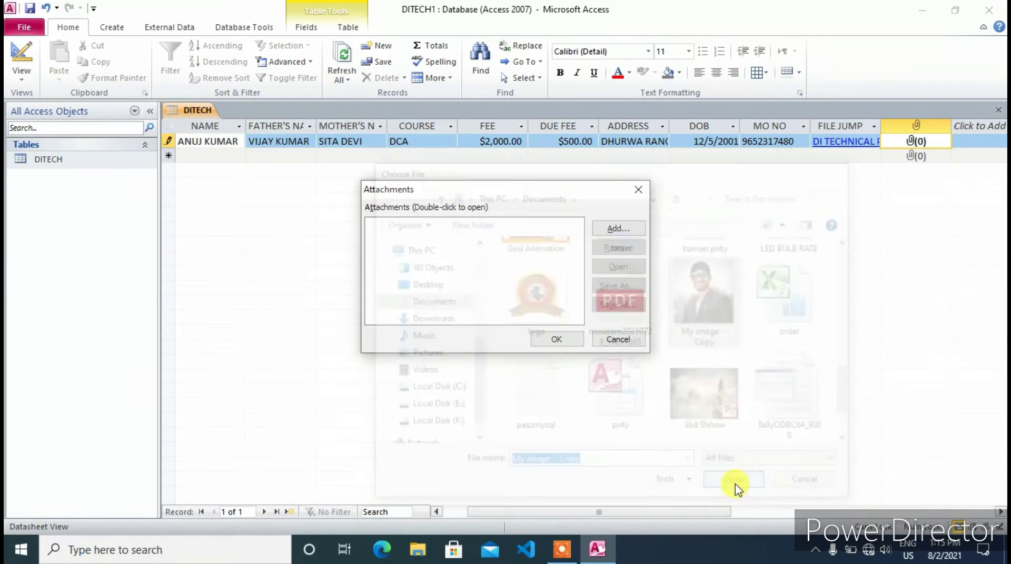
click(557, 339)
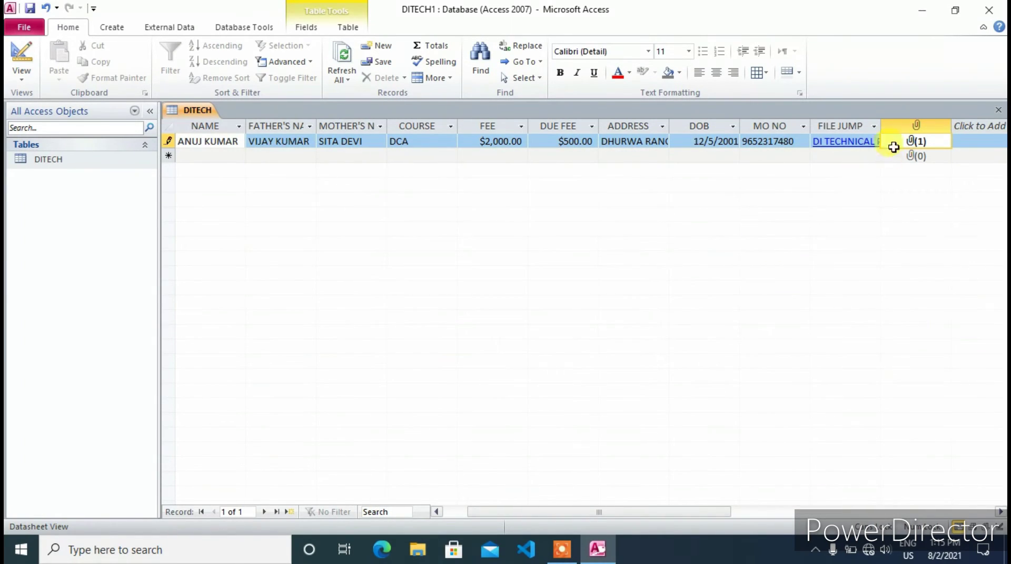
Start record 2 with the student and parent names, course TALLY, fee $2,500 and due fee $0.00
key(Tab)
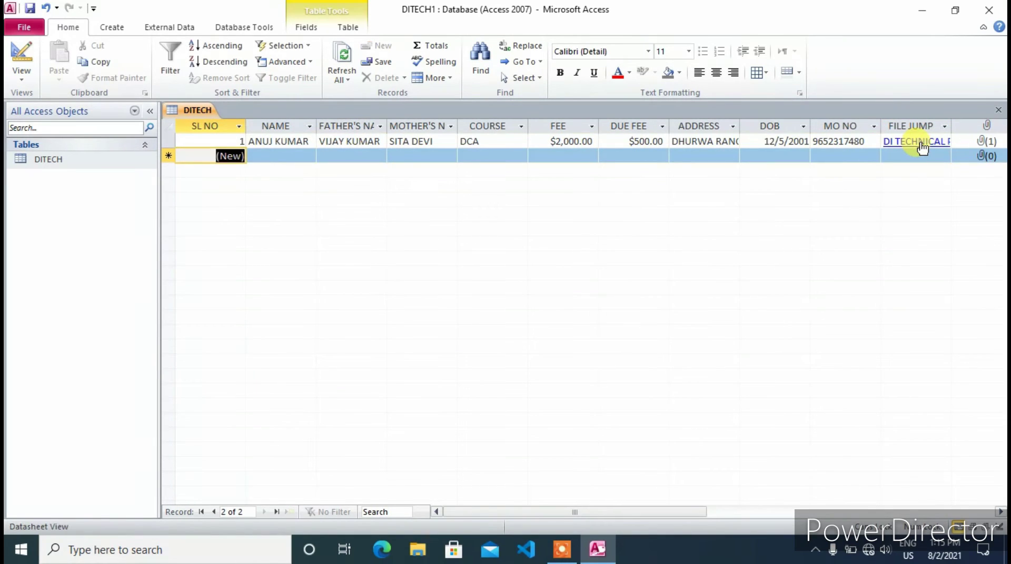
key(Tab)
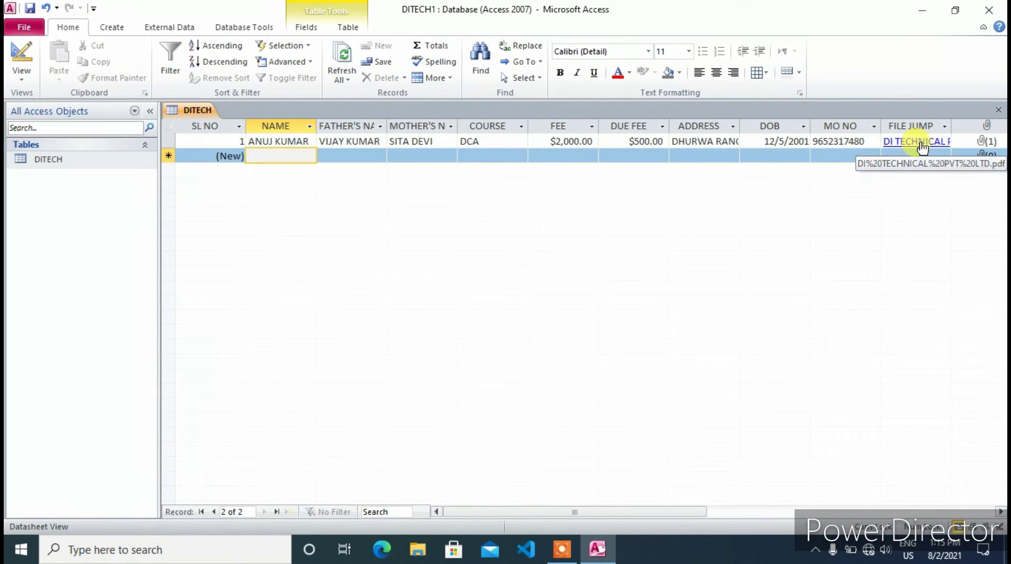
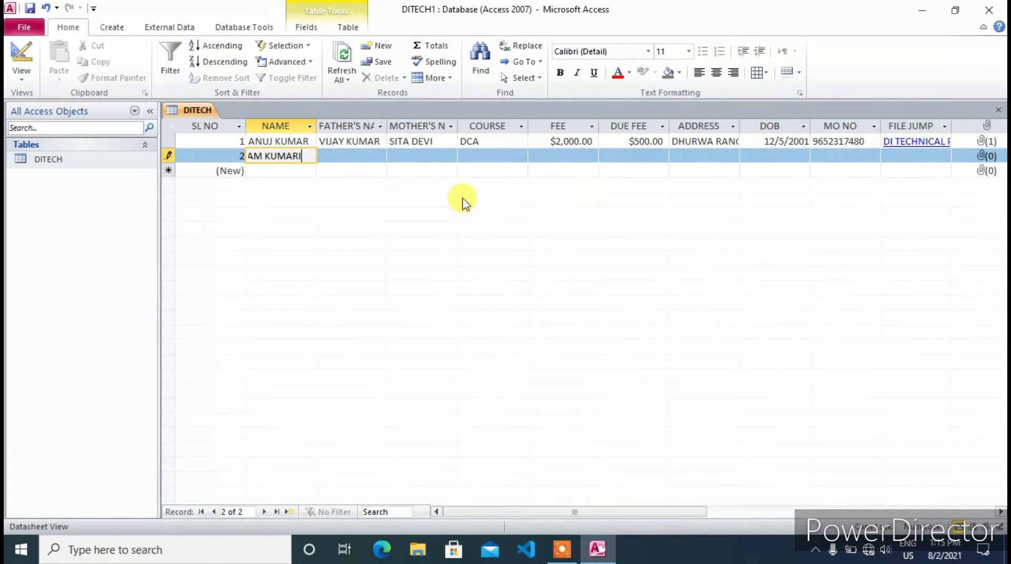
click(336, 157)
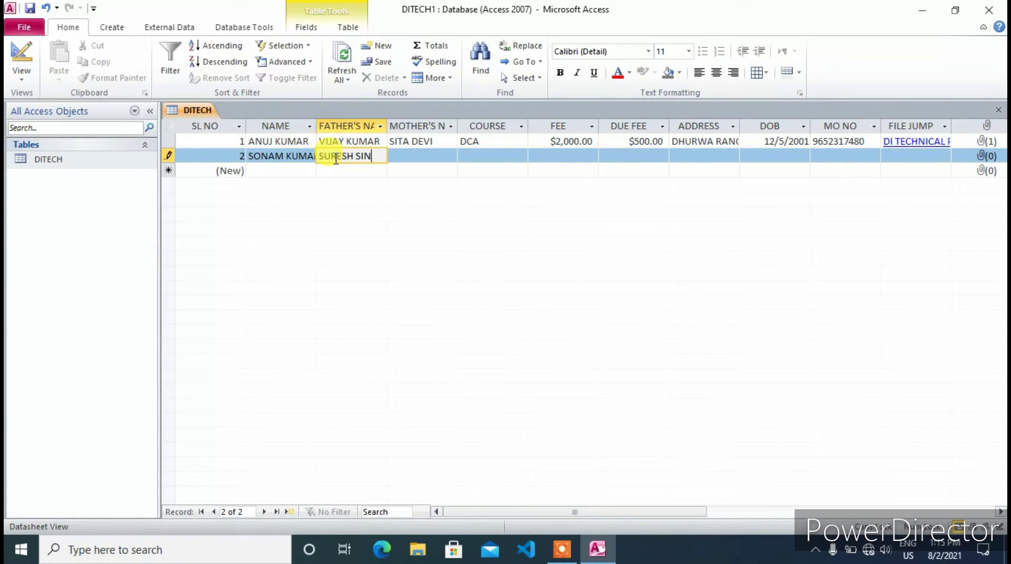
key(Tab)
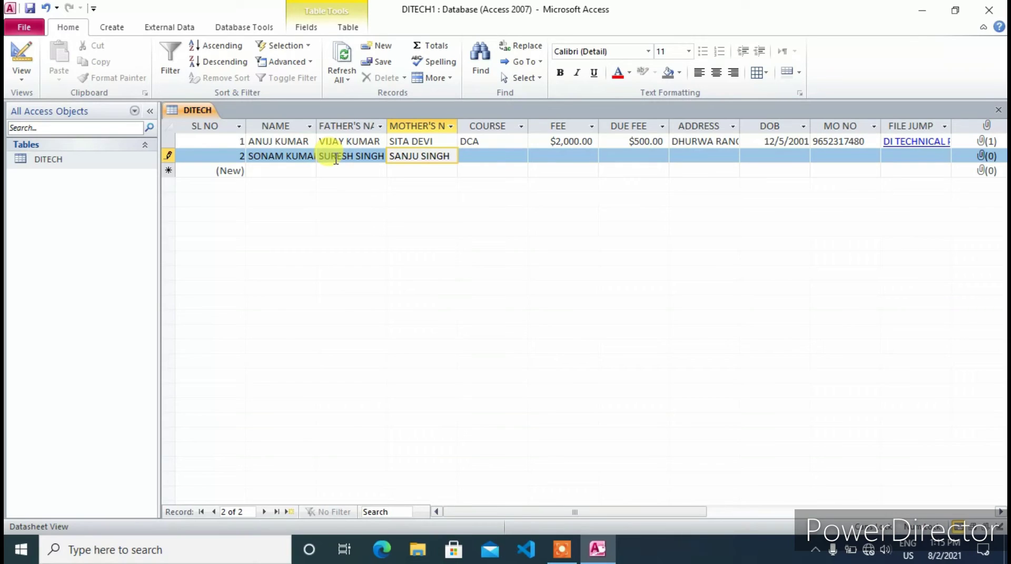
key(Tab)
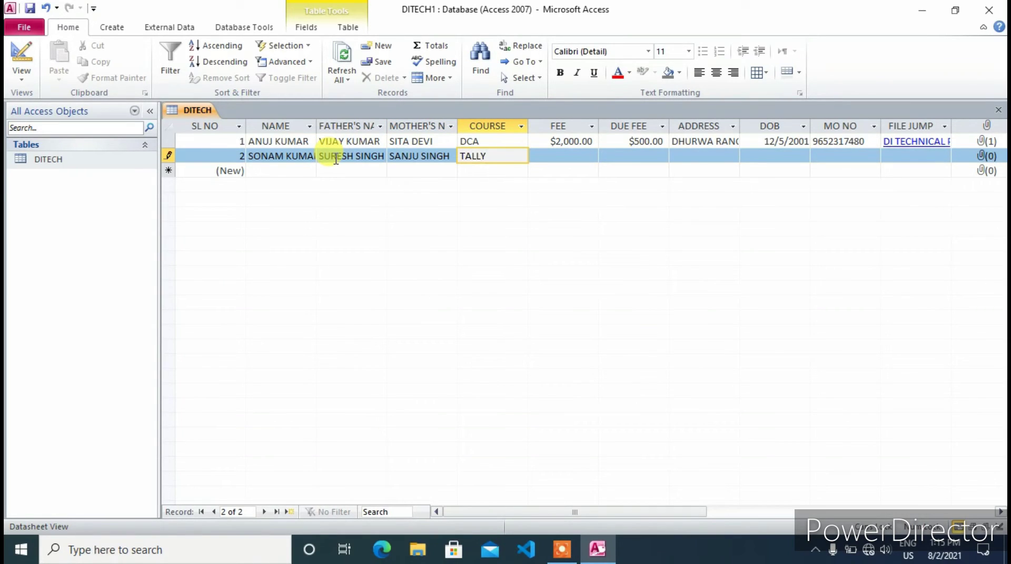
key(Tab)
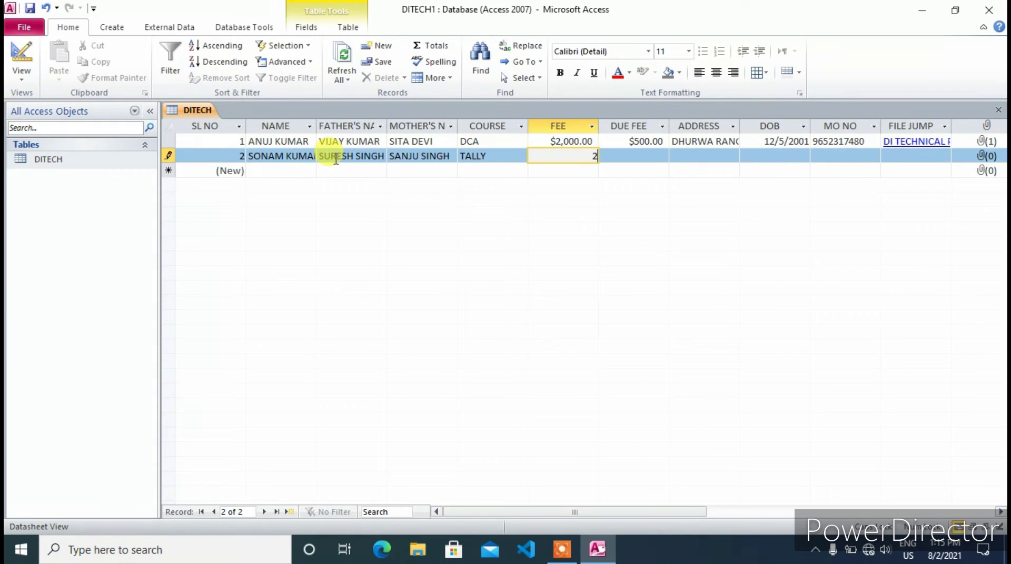
key(Tab)
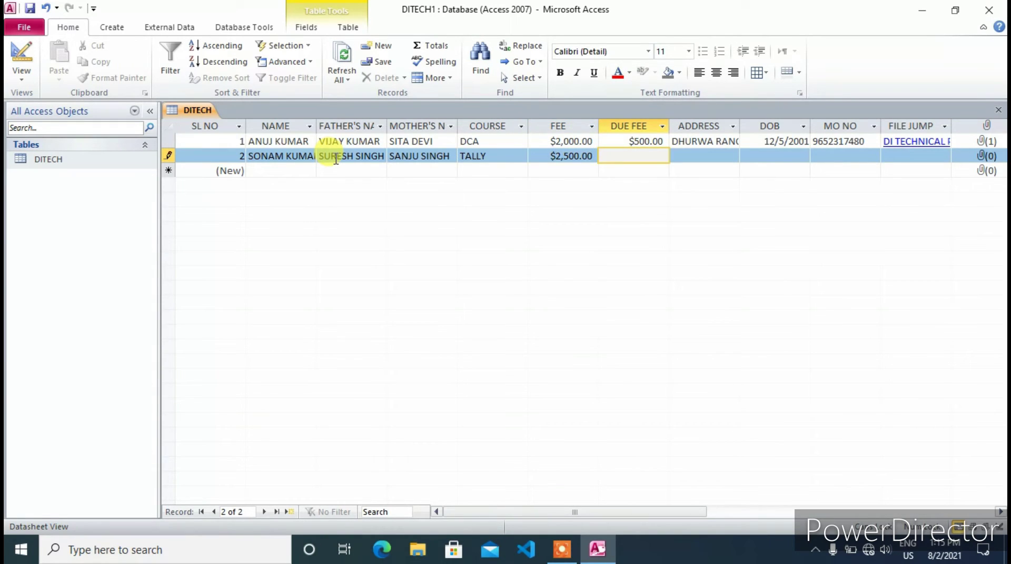
key(Tab)
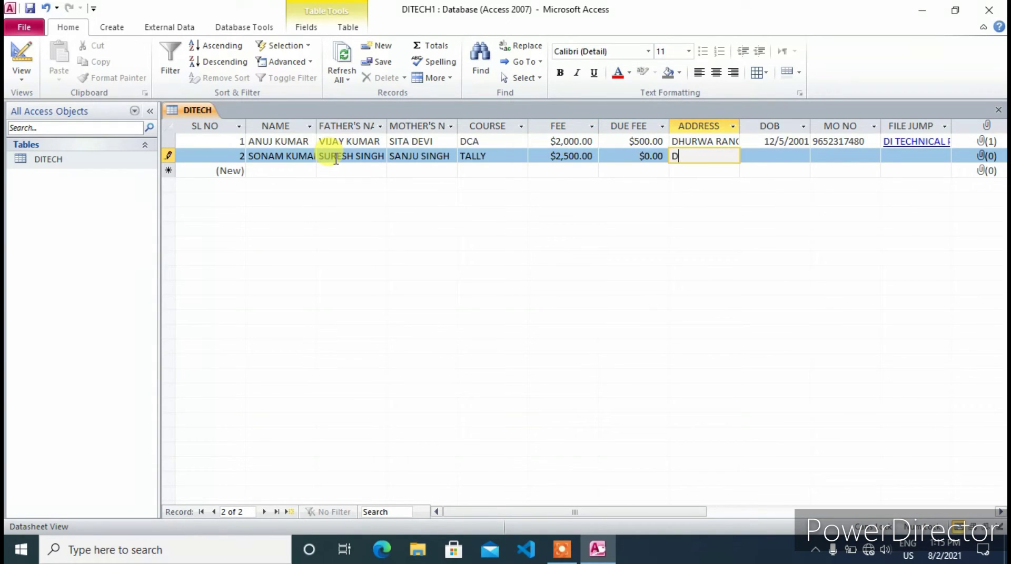
text(DHURWA BUS STAN)
text(D RANCHI)
key(Tab)
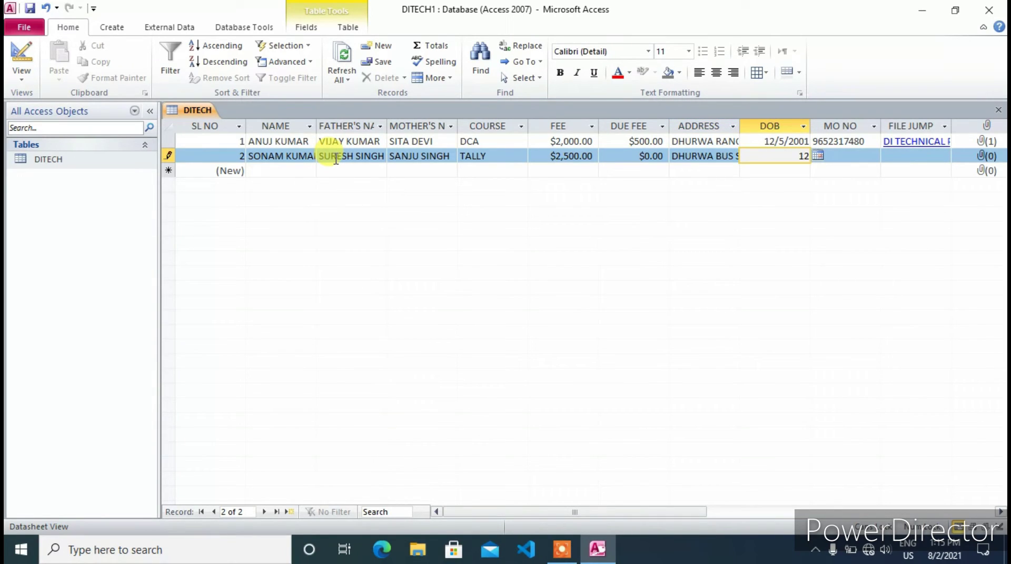
text(12/06/220)
key(BackSpace)
key(BackSpace)
text(002)
key(Tab)
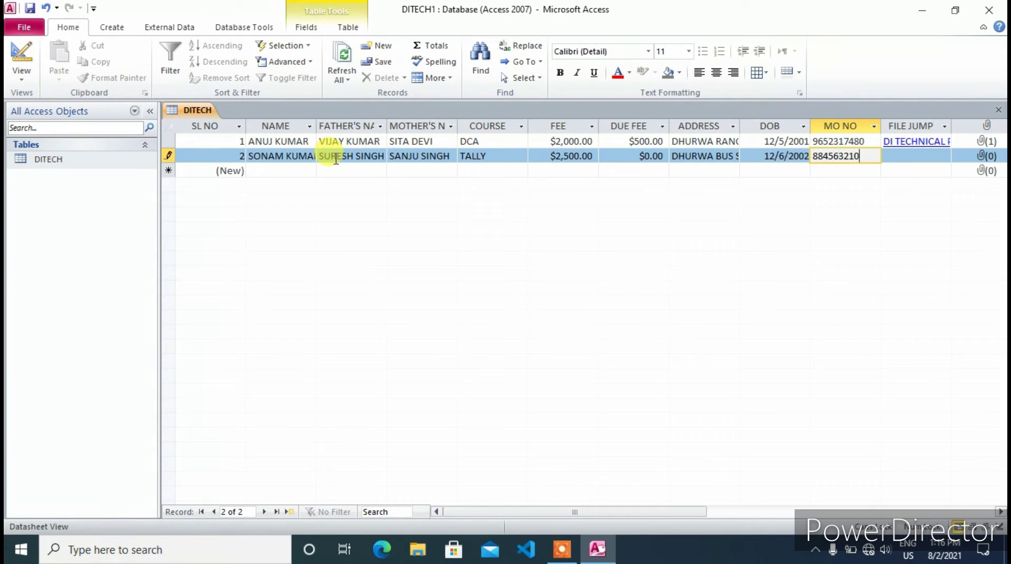
key(Tab)
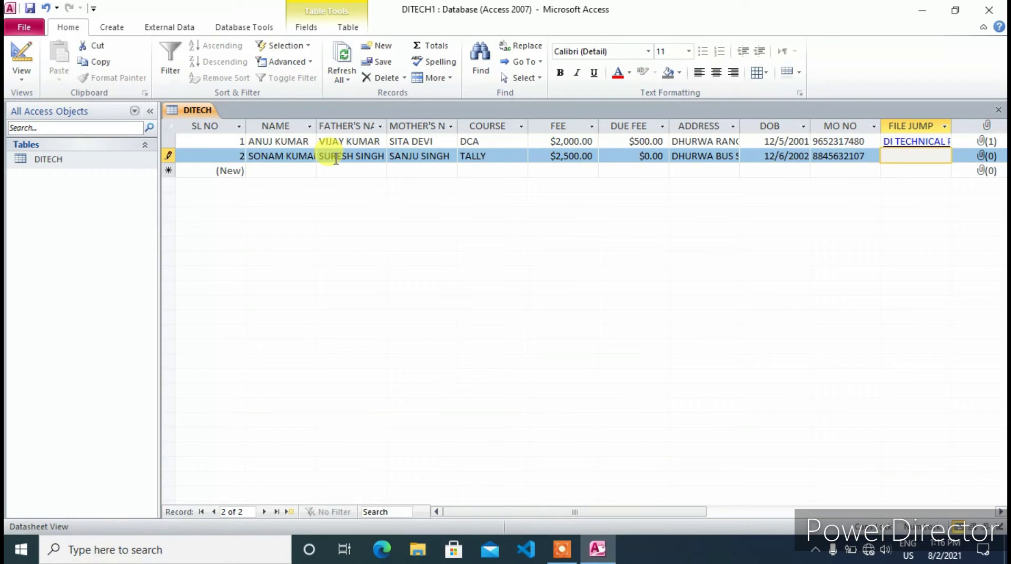
Link record 2's FILE JUMP hyperlink to the mousam20210729_10291365 PDF
right_click(897, 153)
mouse_move(814, 323)
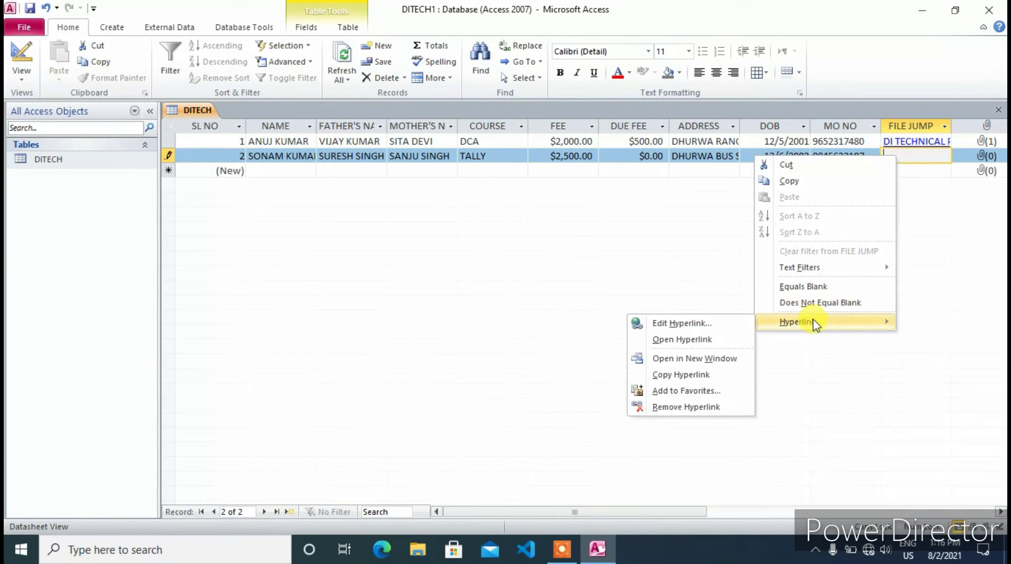
click(658, 323)
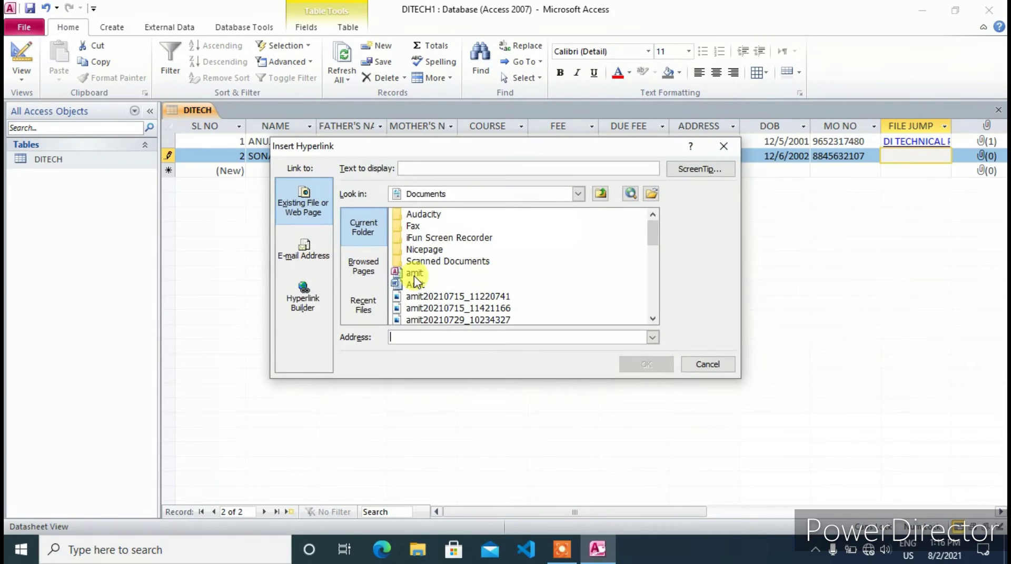
scroll(419, 300, down, 3)
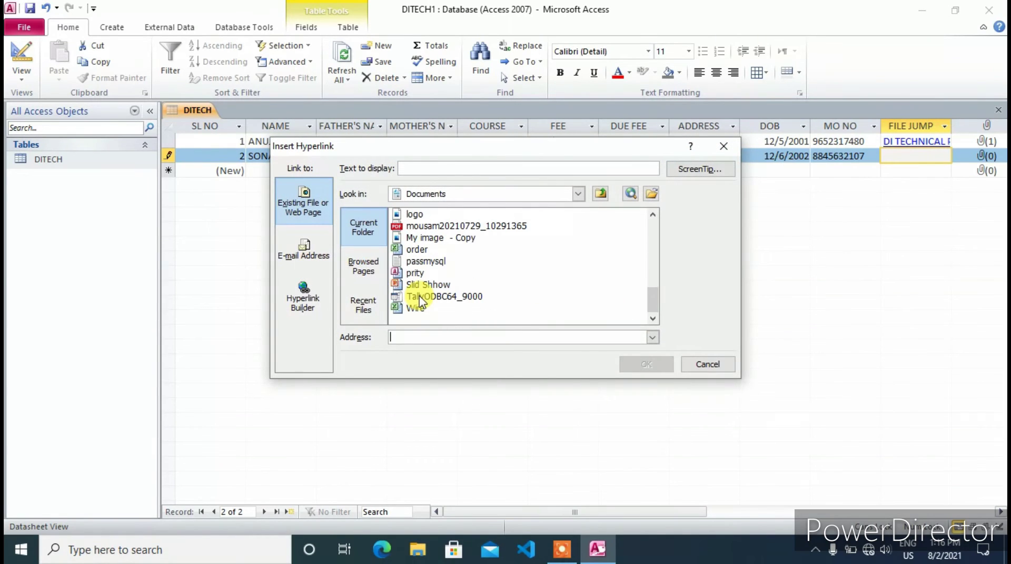
click(416, 228)
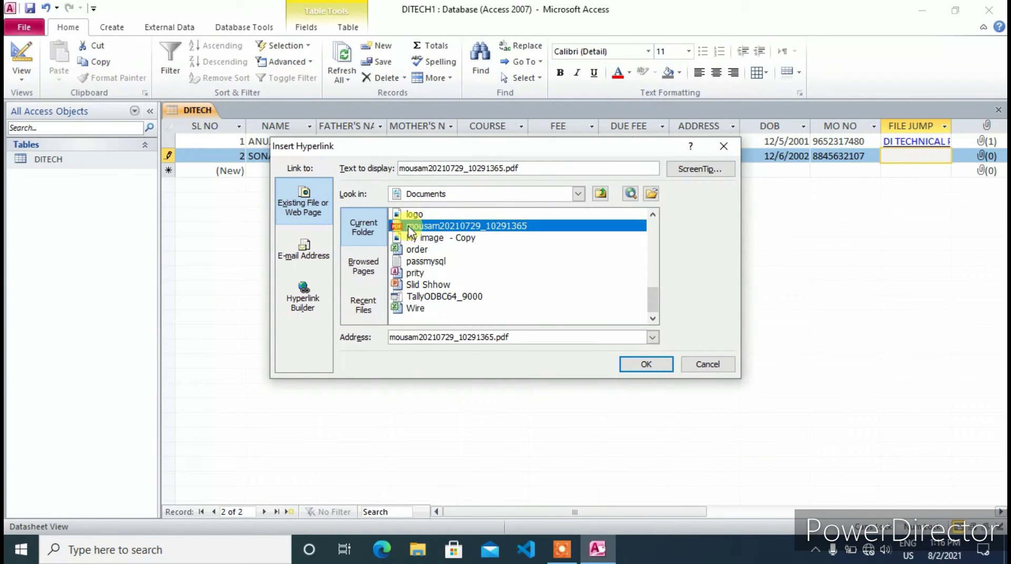
click(643, 364)
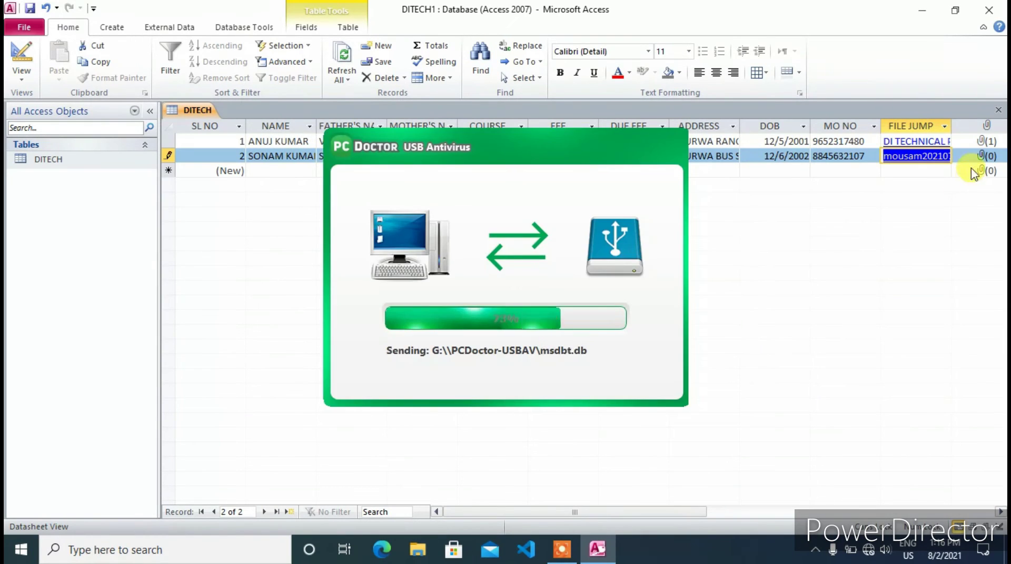
Attach the photo amit20210729_10234327.jpg to record 2's attachment field
key(Tab)
right_click(908, 155)
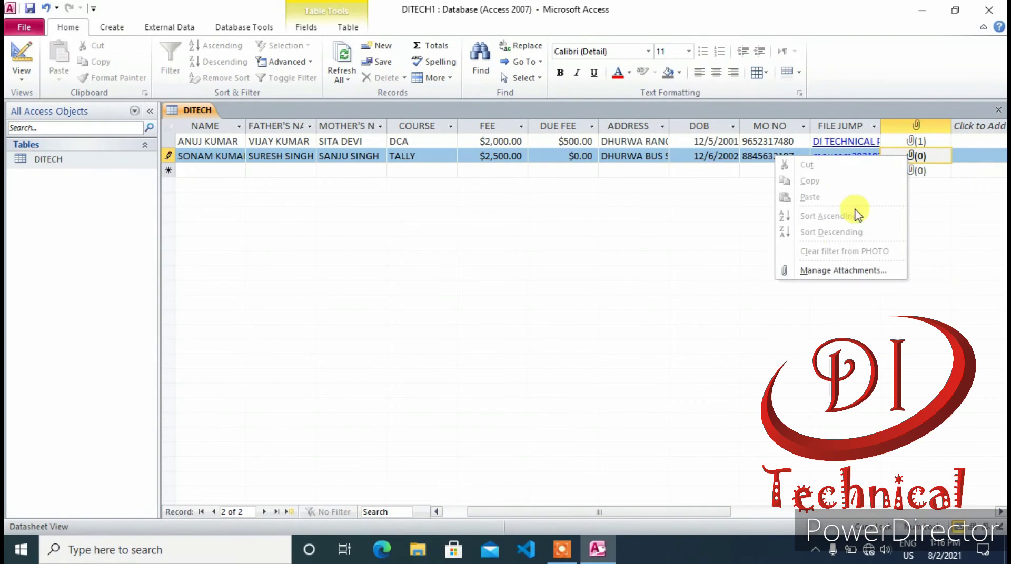
click(829, 271)
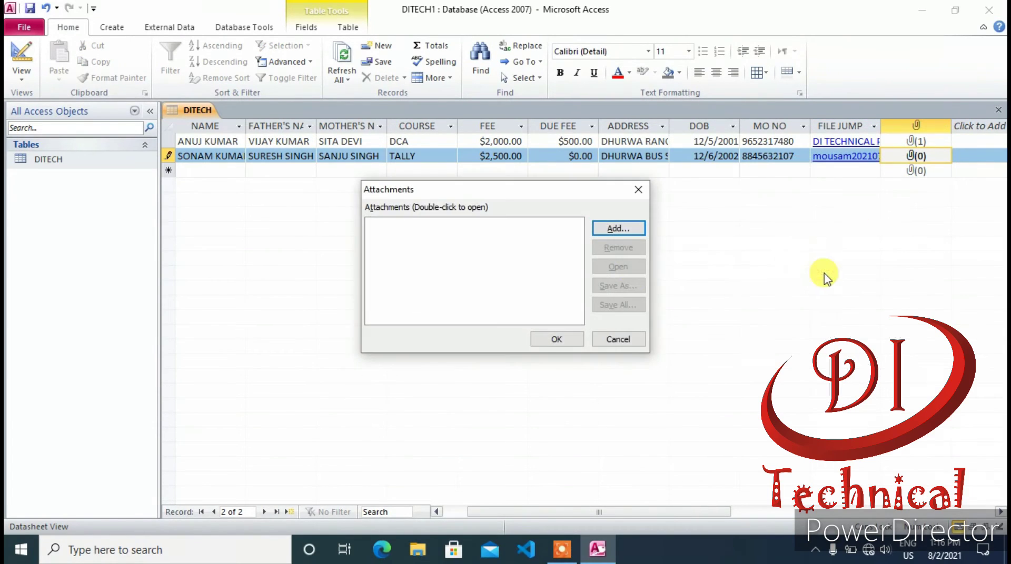
click(620, 234)
scroll(485, 273, down, 10)
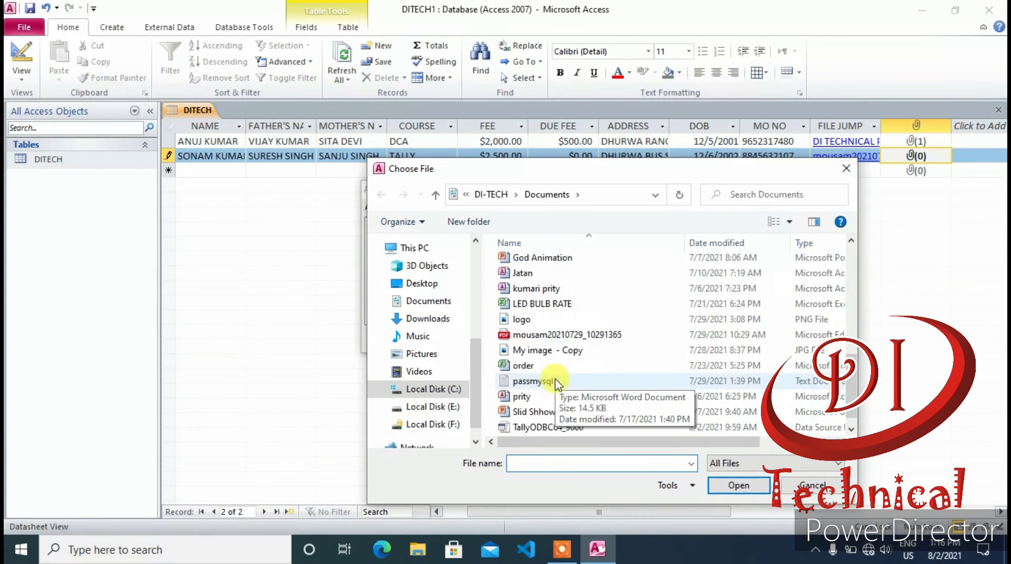
click(421, 354)
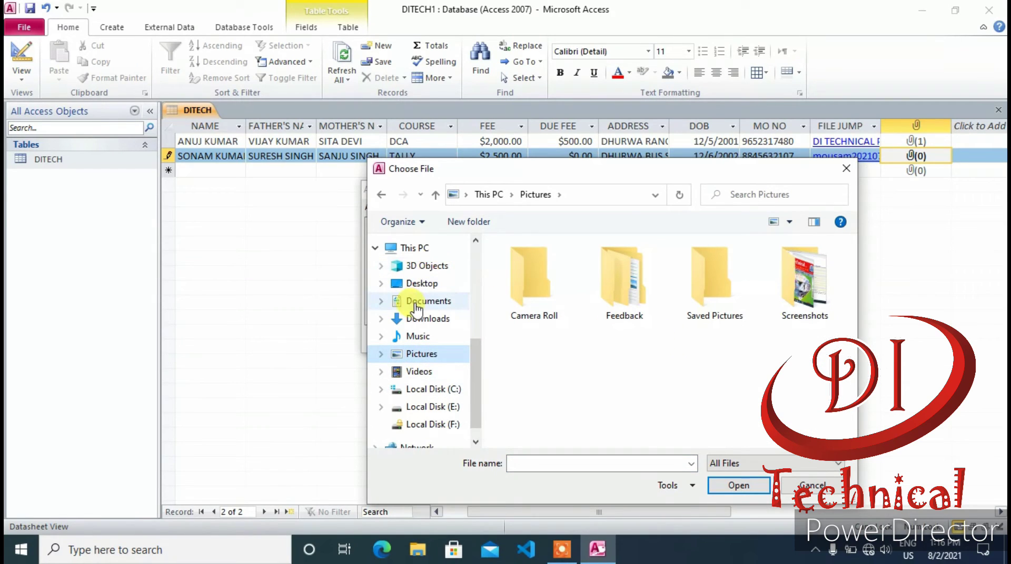
scroll(425, 318, up, 1)
click(423, 348)
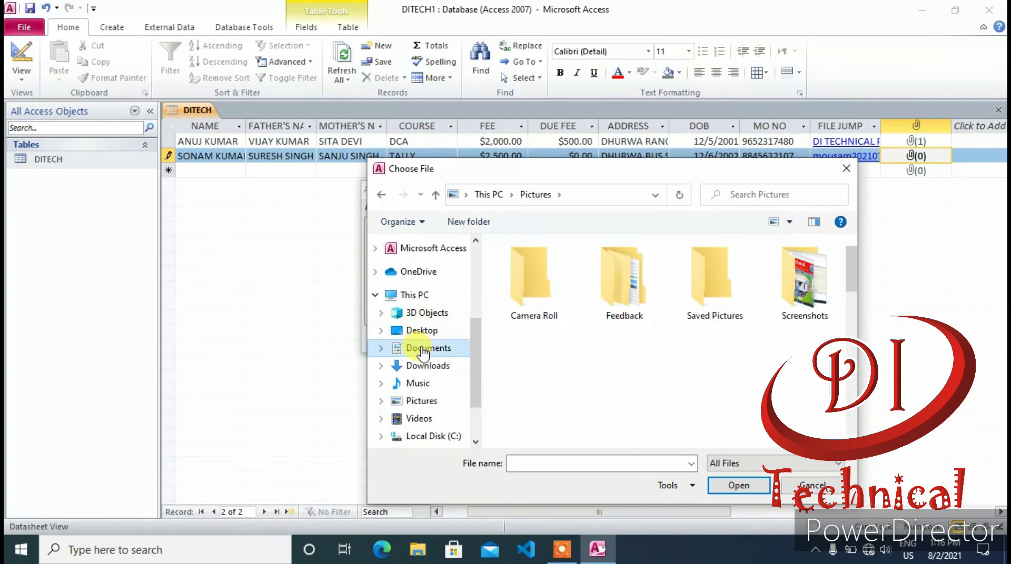
scroll(595, 340, down, 3)
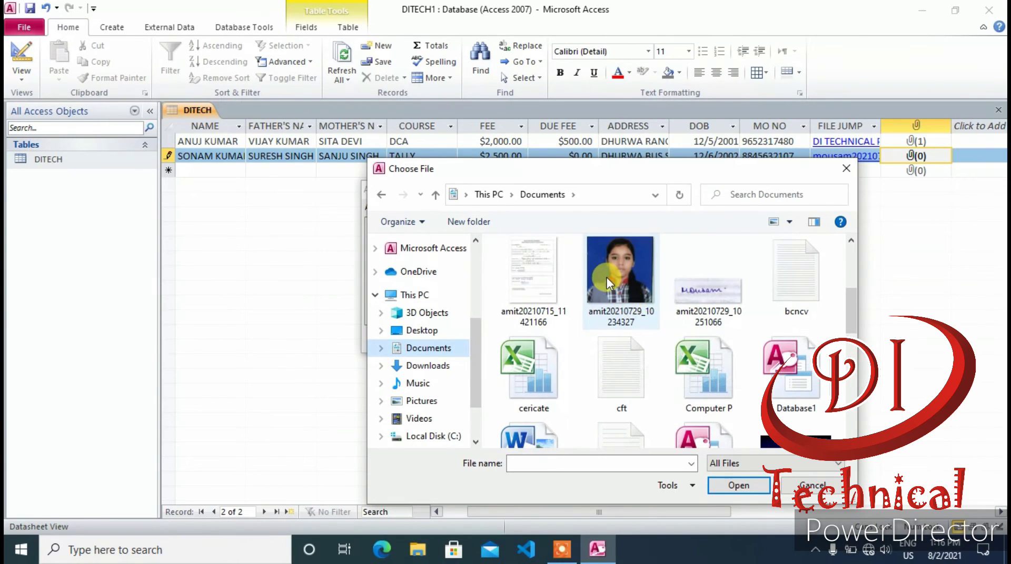
click(604, 277)
click(734, 485)
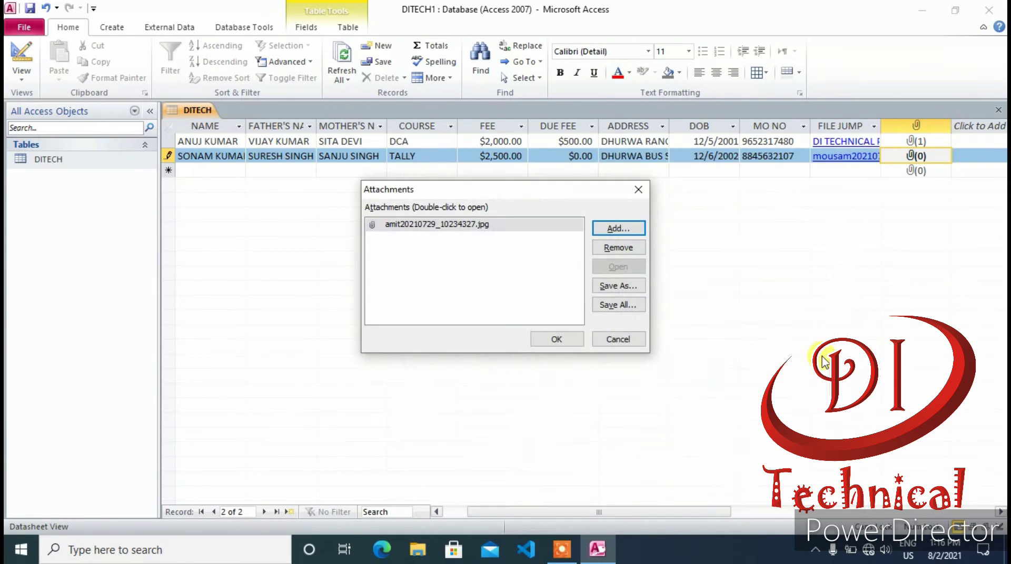
click(565, 339)
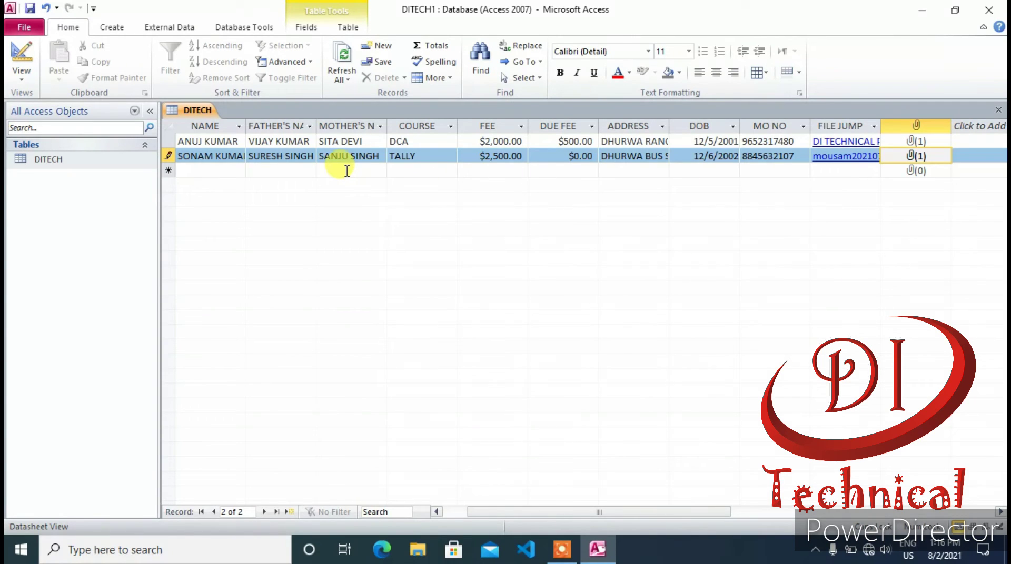
Save record 2 and start a new Design View query on the DITECH table
key(Tab)
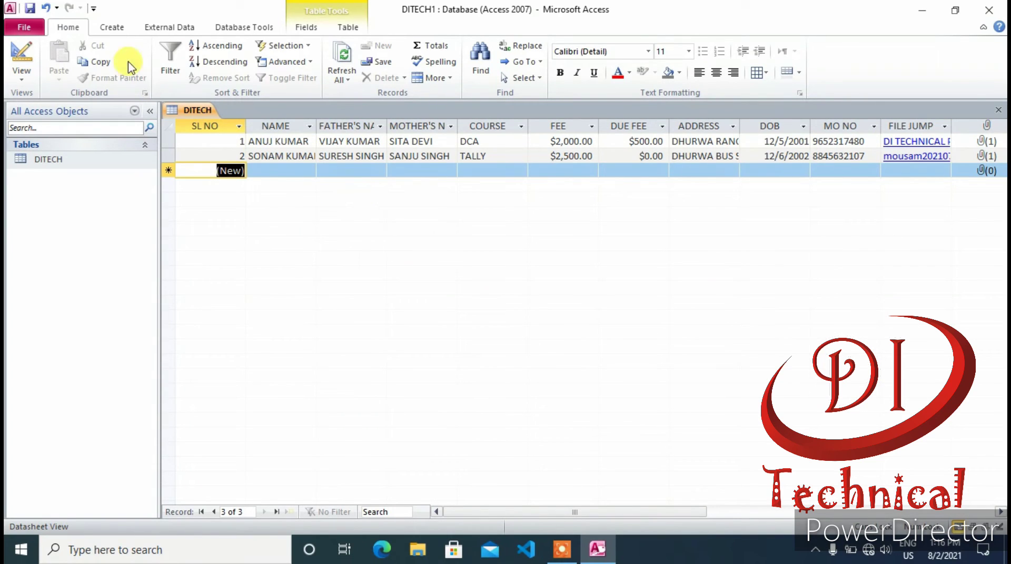
click(107, 29)
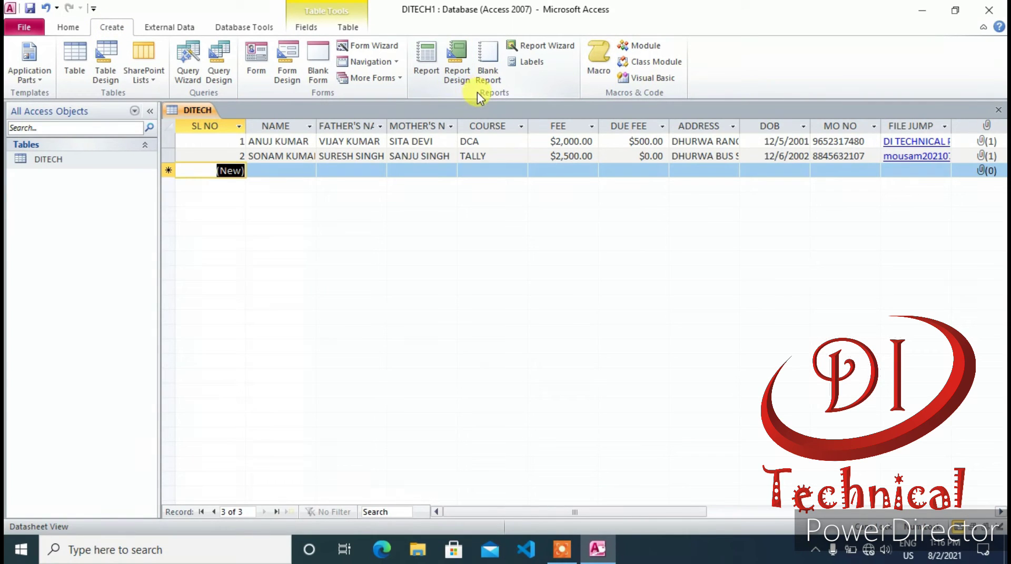
click(222, 79)
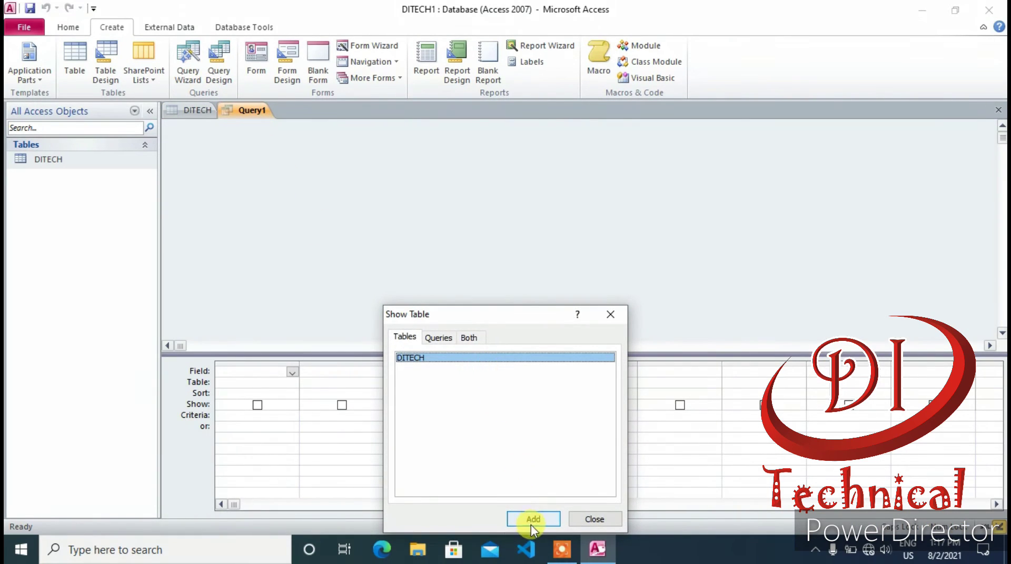
click(533, 519)
click(593, 520)
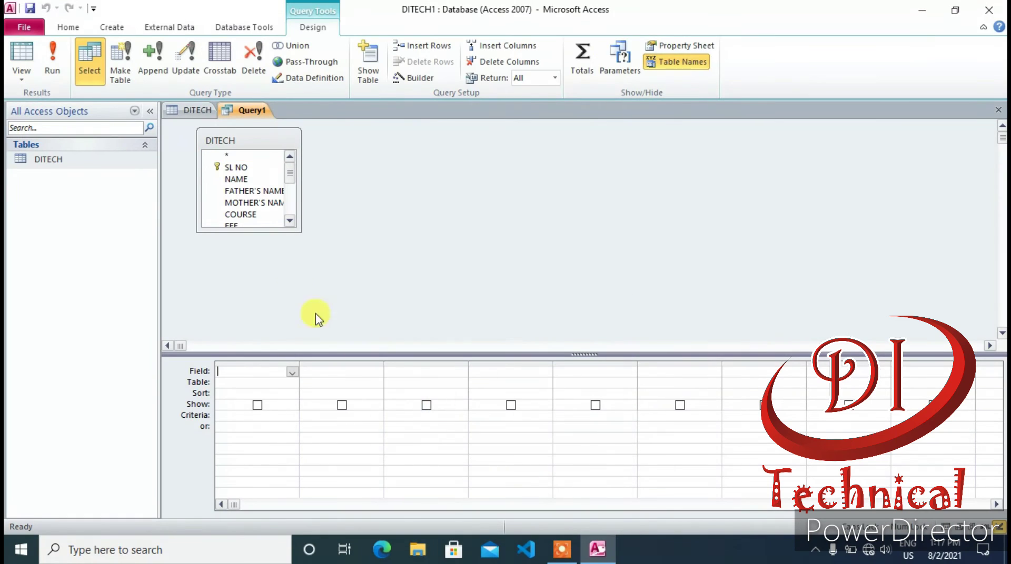
Add SL NO, NAME, FATHER'S NAME, MOTHER'S NAME and COURSE to the query grid
double_click(236, 167)
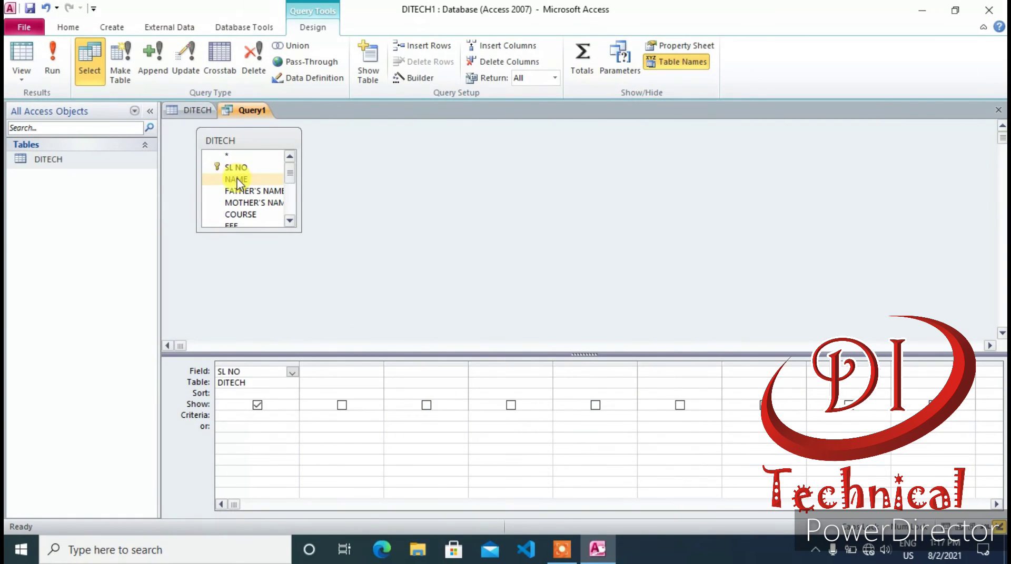
double_click(236, 179)
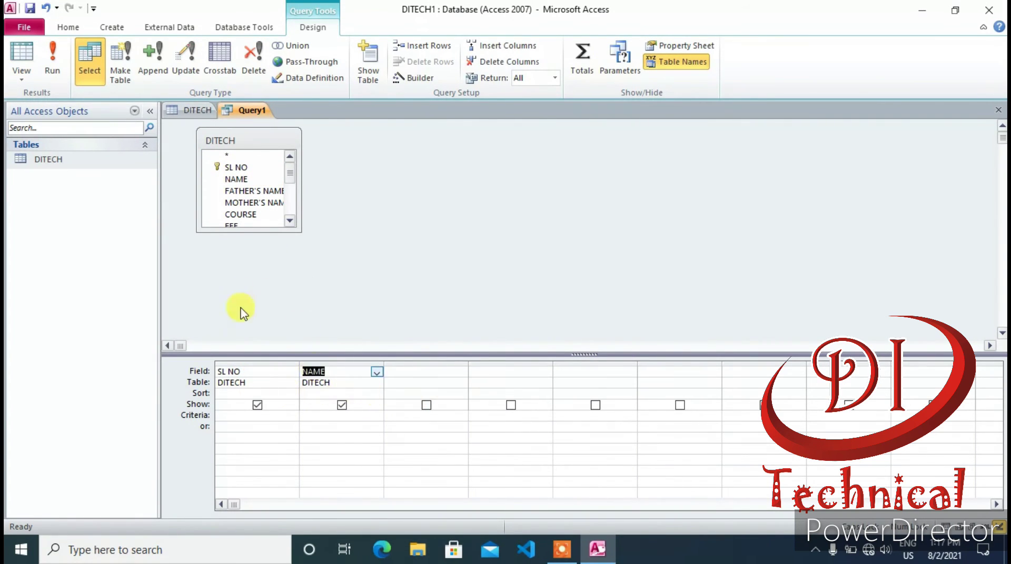
double_click(239, 190)
double_click(240, 202)
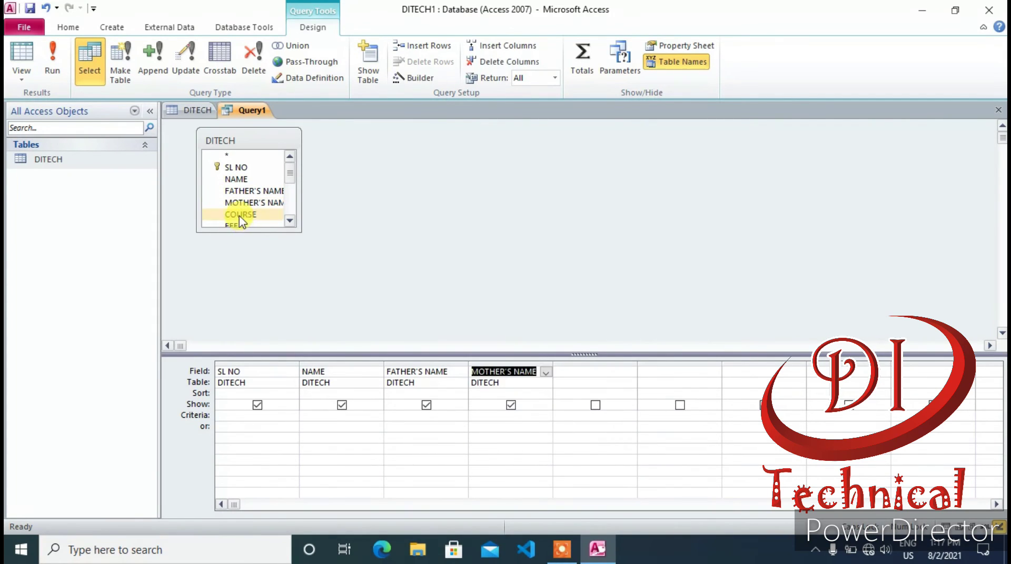
click(239, 215)
double_click(240, 217)
click(253, 225)
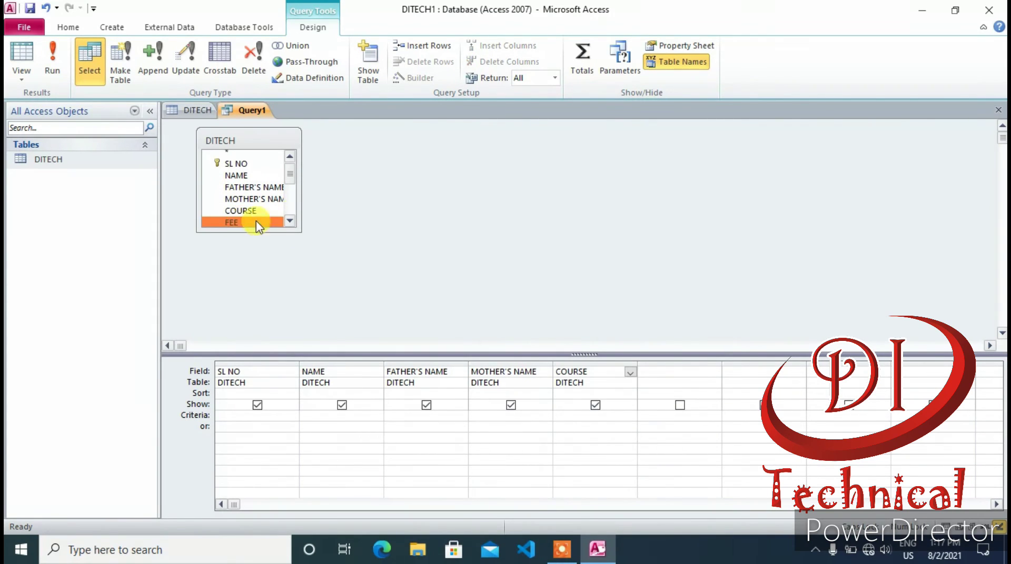
click(290, 221)
click(289, 221)
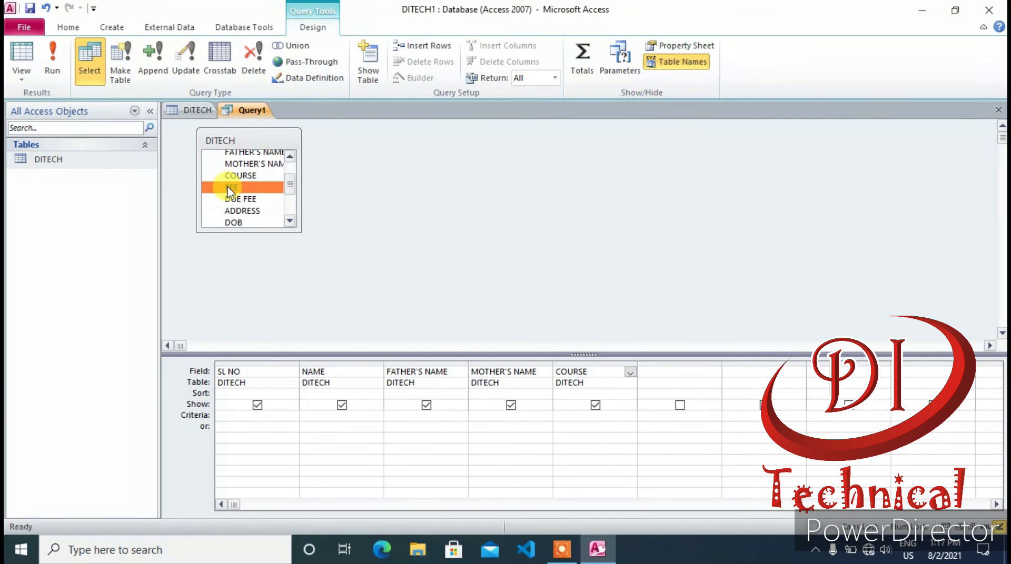
Add FEE, DUE FEE, ADDRESS, DOB, MO NO and PHOTO to the query grid
double_click(230, 188)
double_click(234, 199)
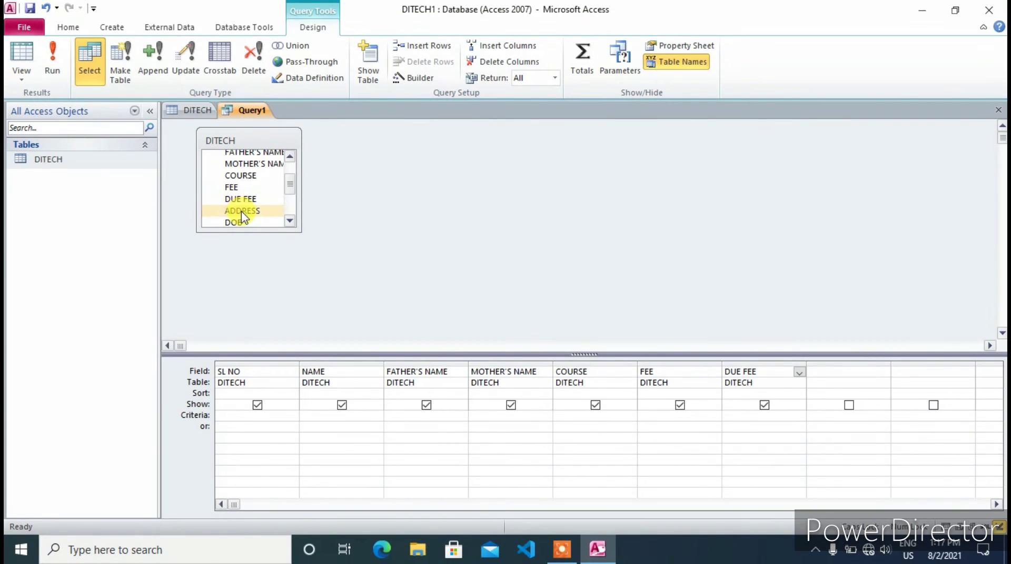
double_click(242, 212)
double_click(234, 222)
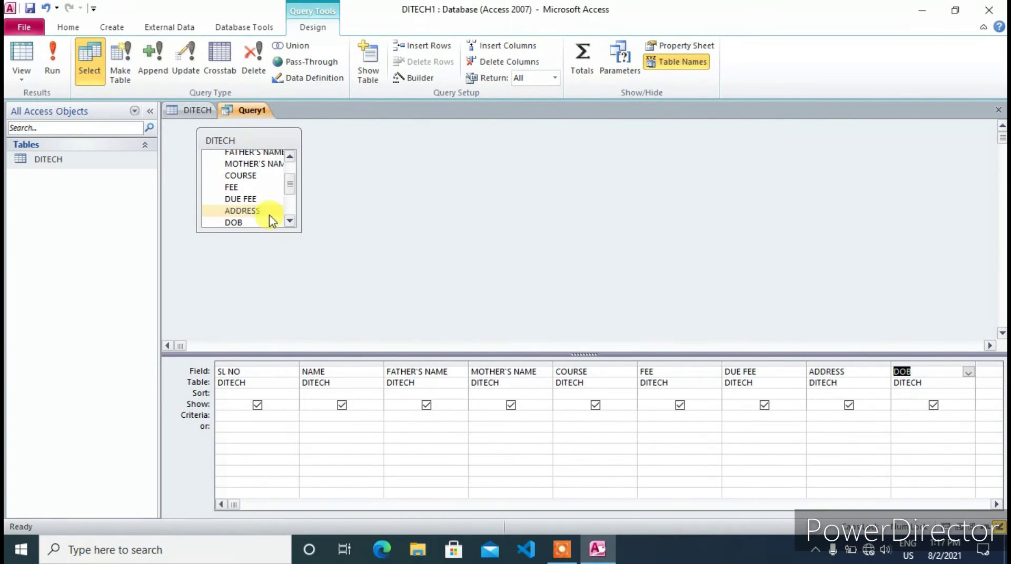
scroll(260, 221, down, 2)
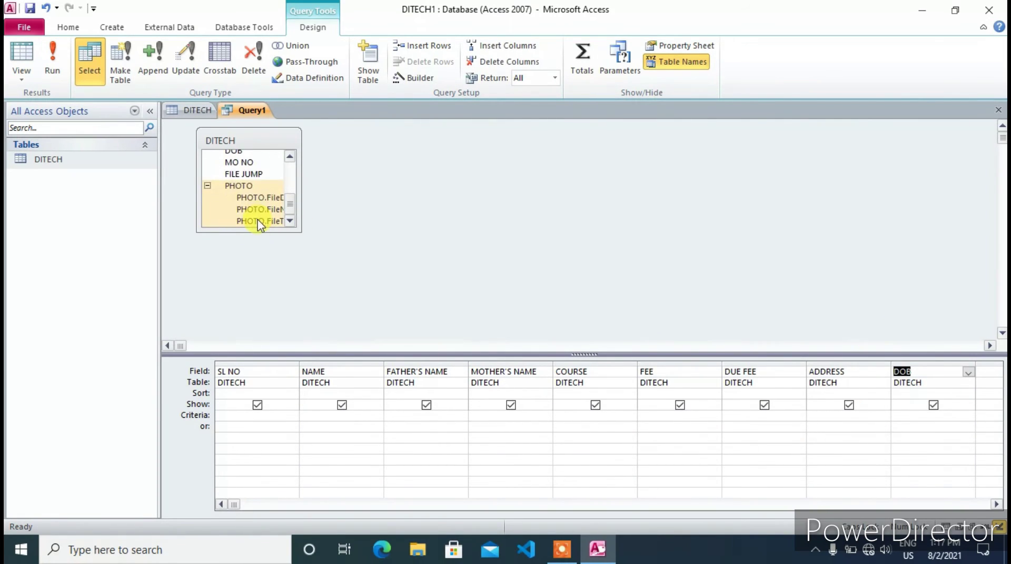
double_click(237, 163)
click(237, 188)
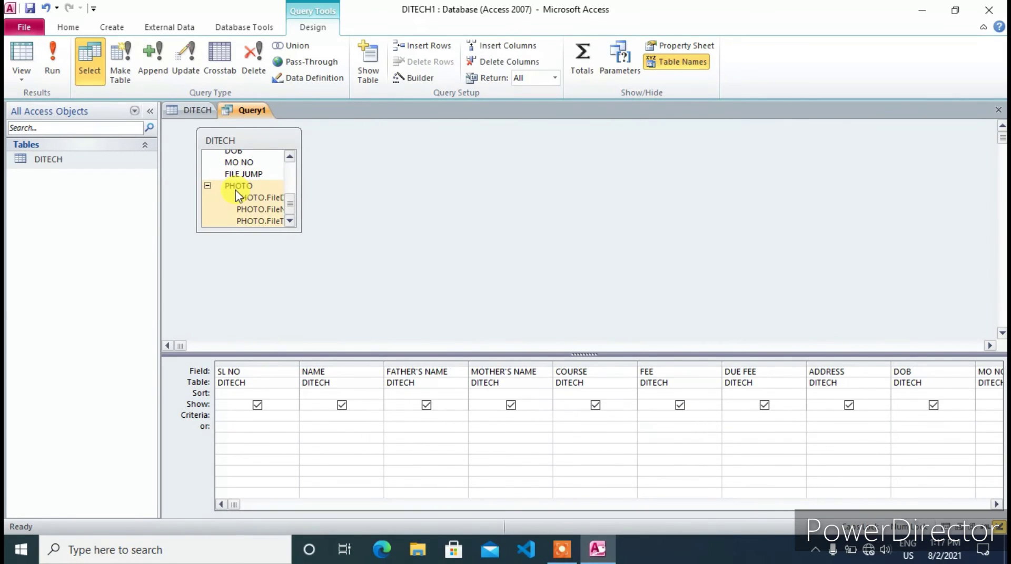
click(981, 434)
click(981, 434)
click(976, 430)
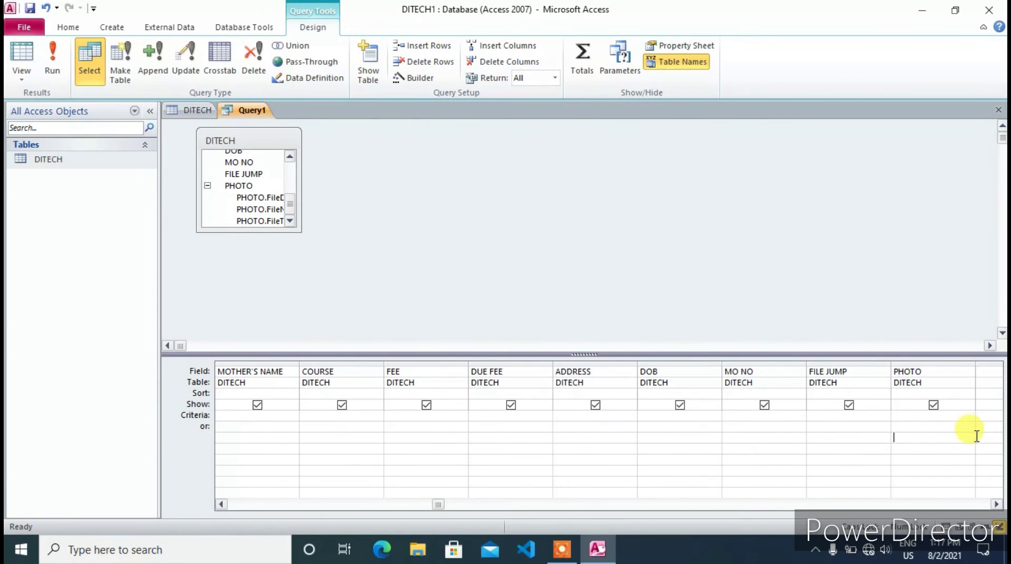
click(561, 550)
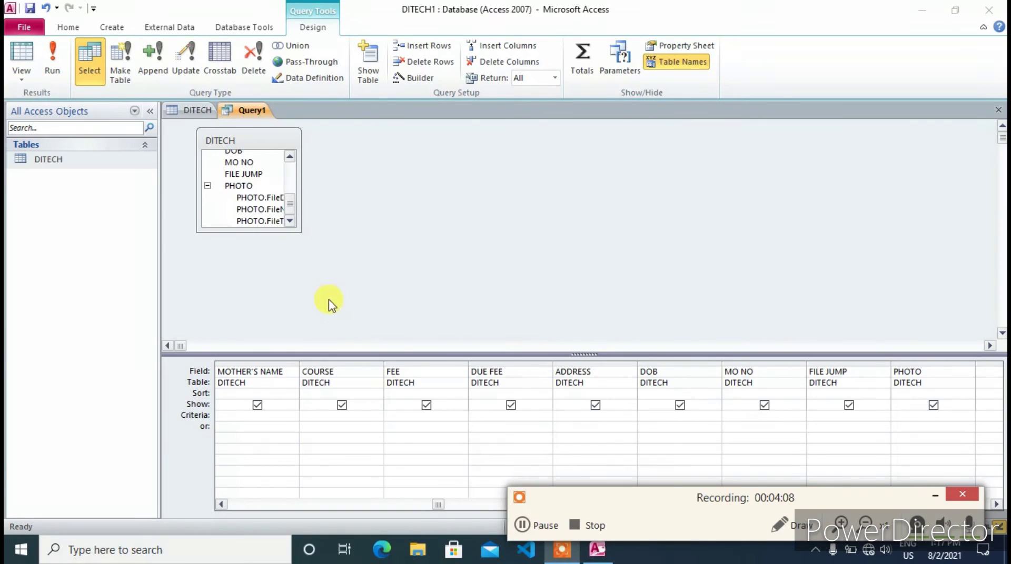
click(243, 187)
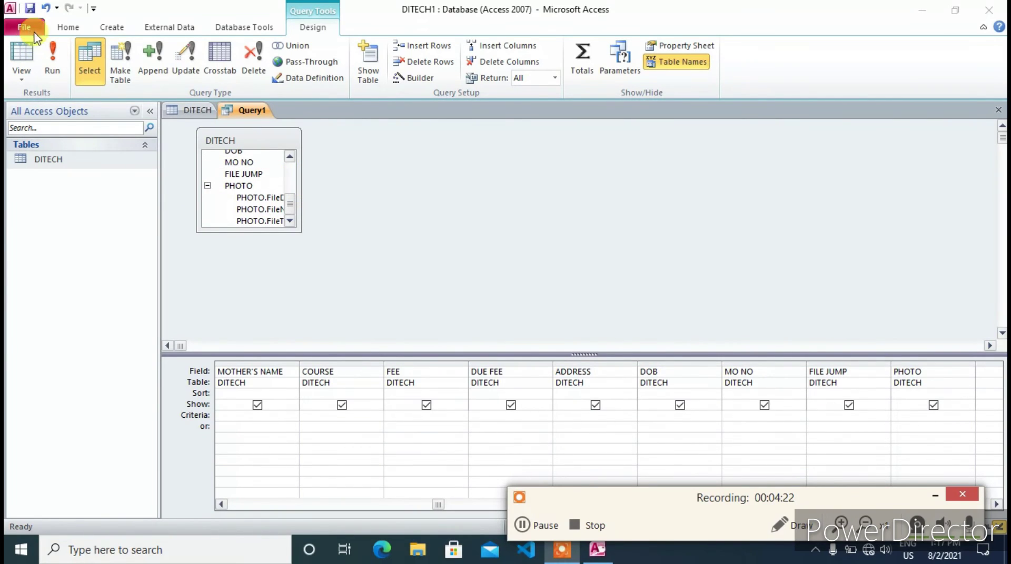
click(272, 269)
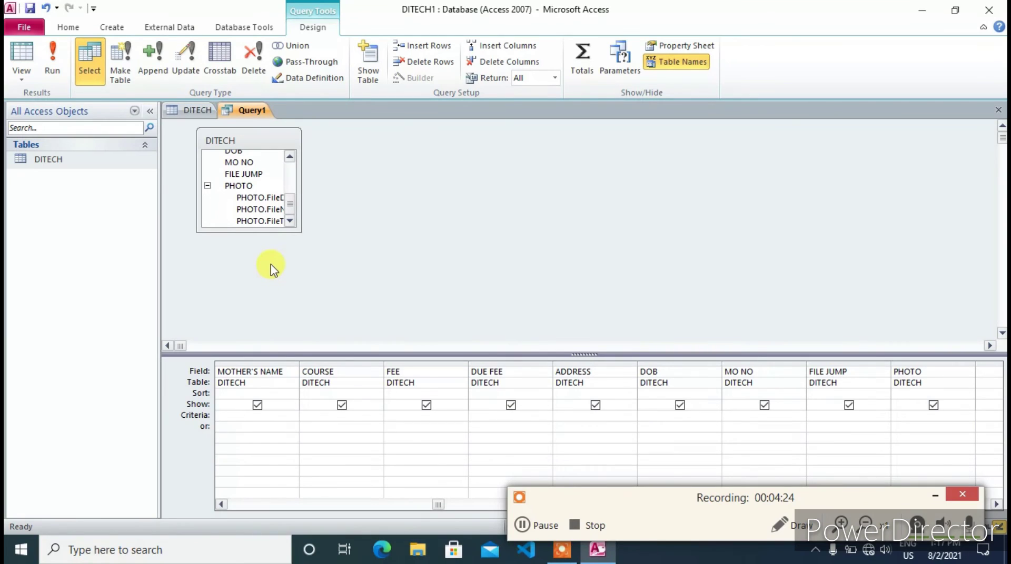
Close the query design and save it as Query1
key(ctrl+w)
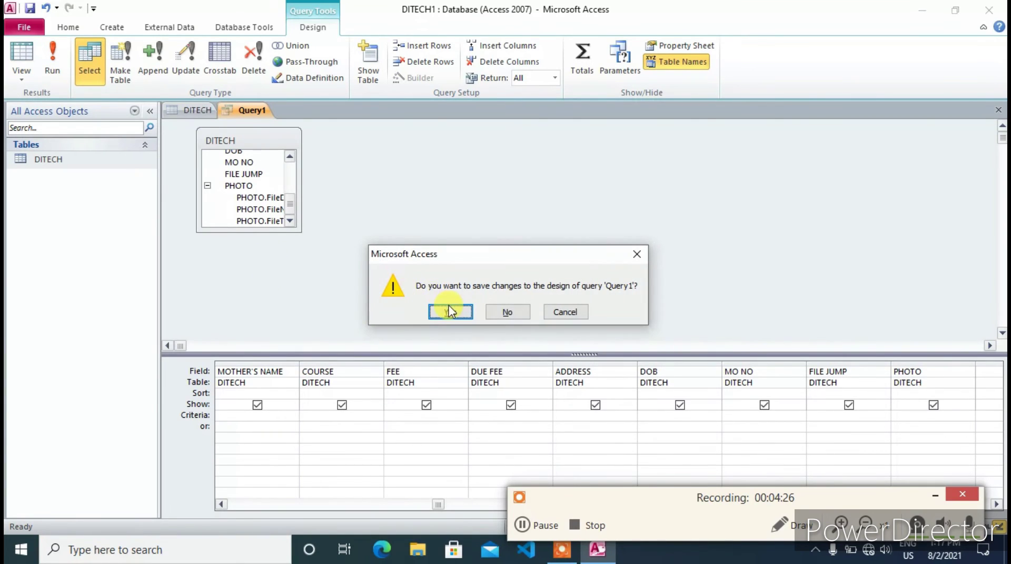
click(442, 313)
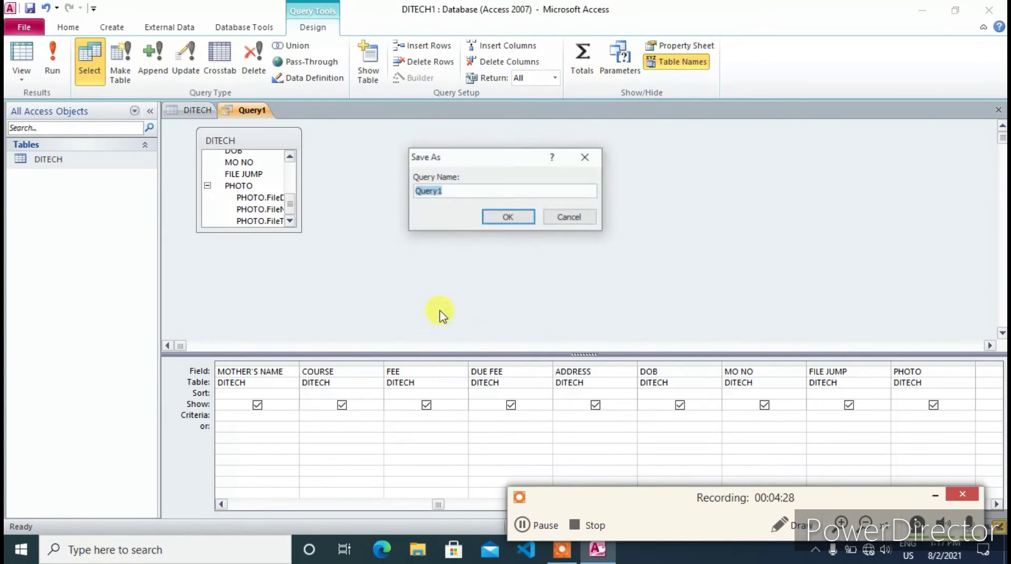
click(506, 218)
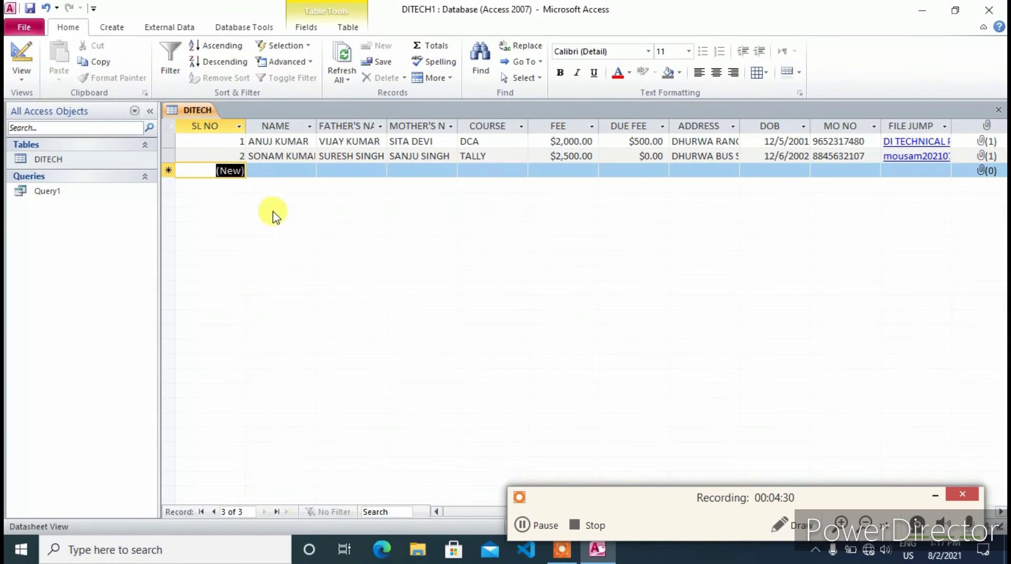
Open Query1 to display both student records
click(49, 195)
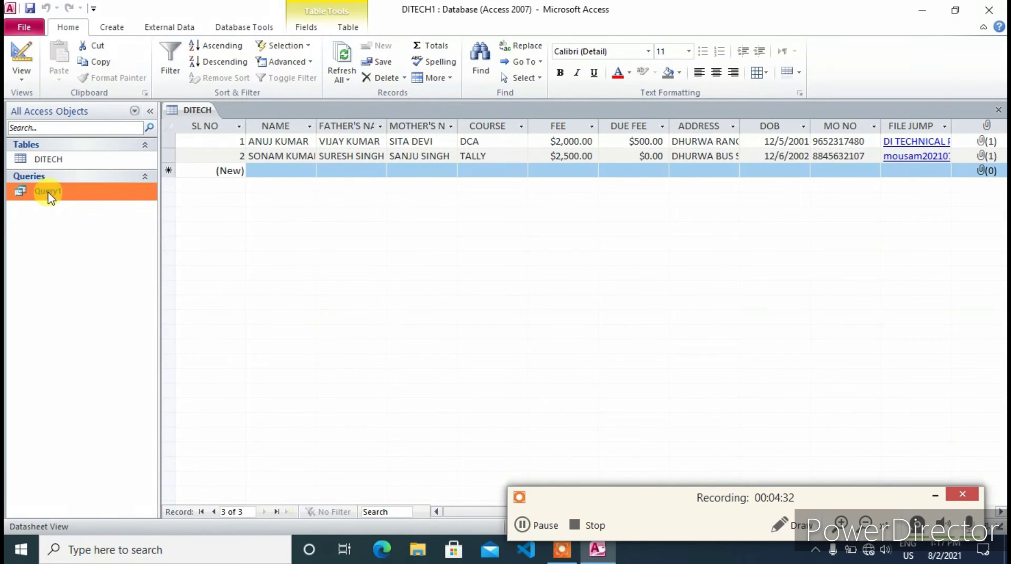
right_click(49, 196)
click(79, 202)
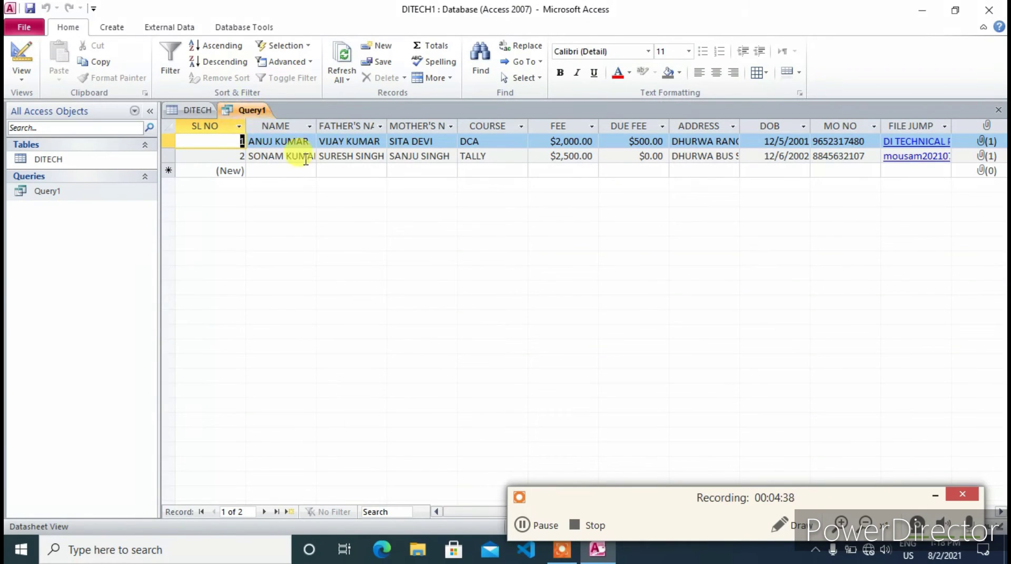
click(111, 29)
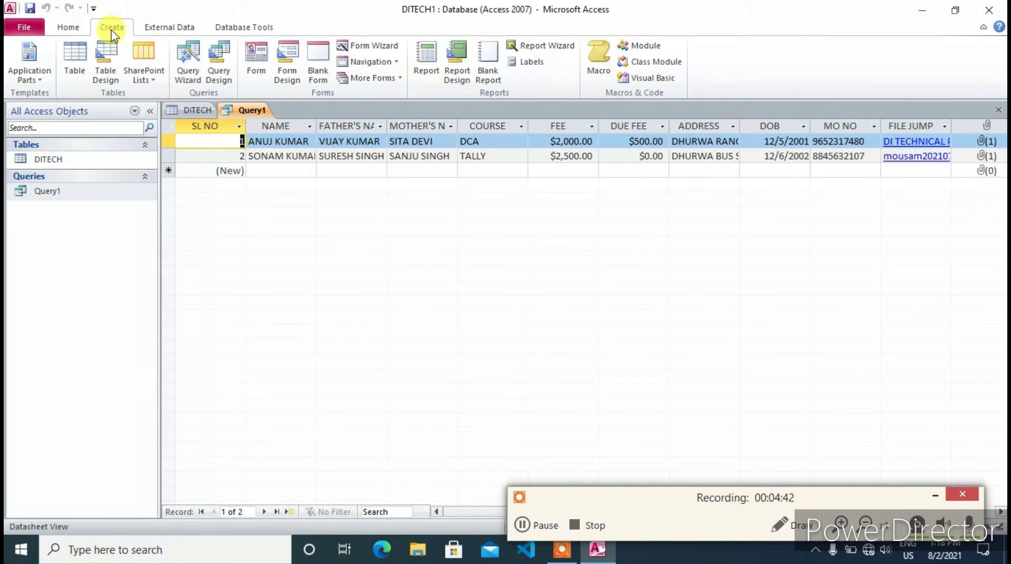
Start a blank form in Design View and list the DITECH table's fields
click(286, 68)
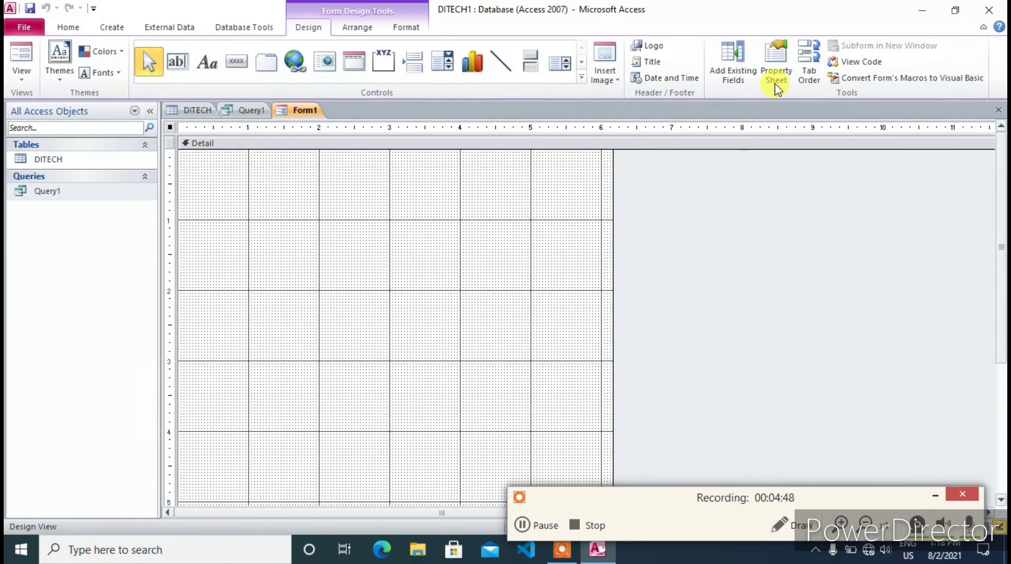
click(733, 81)
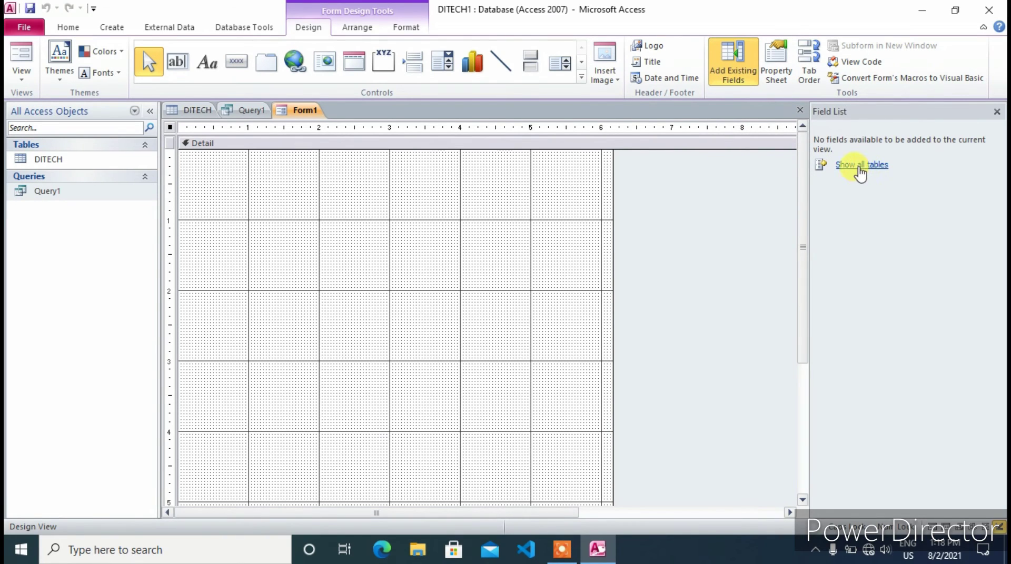
click(859, 169)
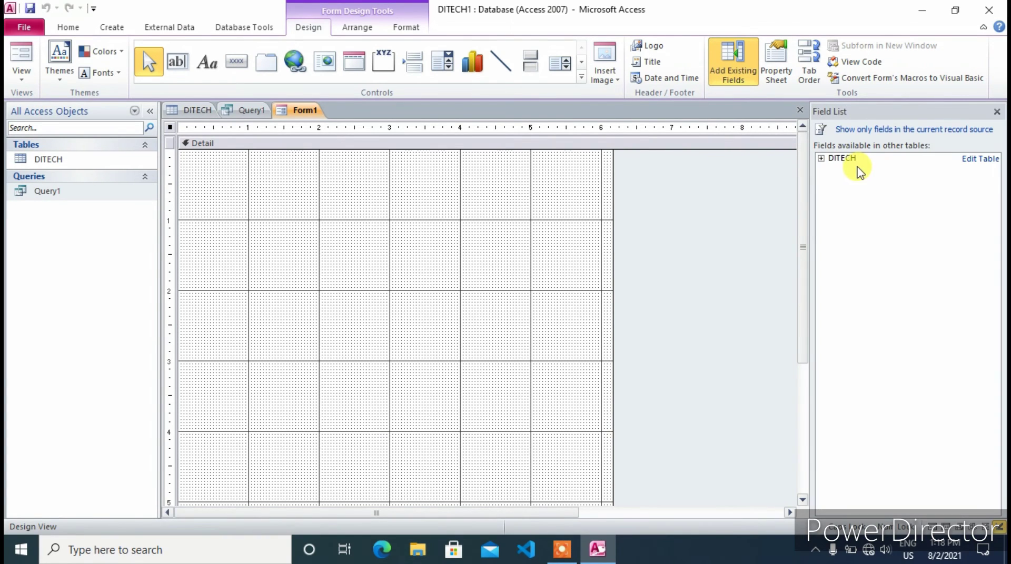
click(822, 158)
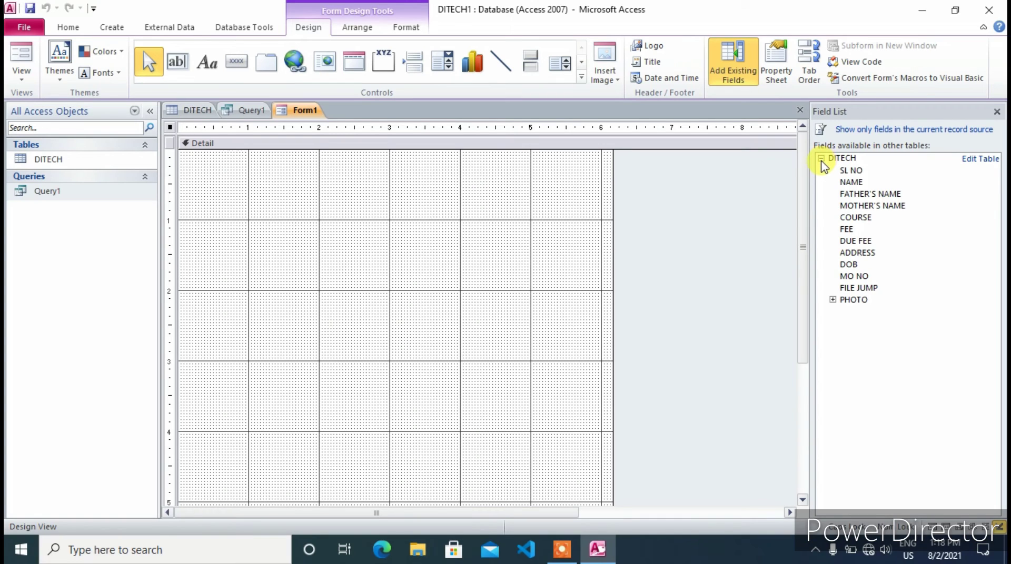
Add SL NO through ADDRESS to the form, moving ADDRESS up under DUE FEE
double_click(847, 176)
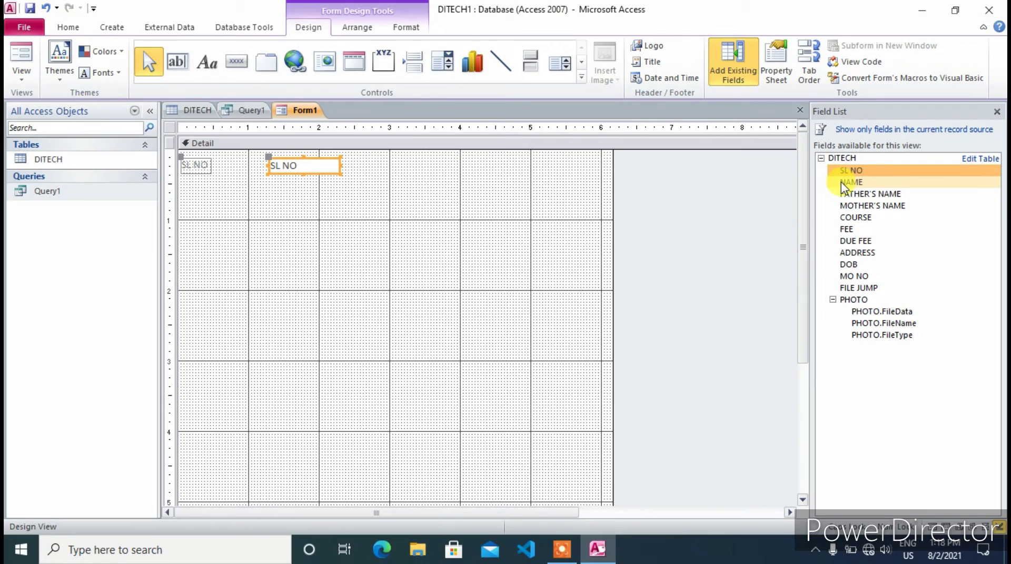
double_click(843, 183)
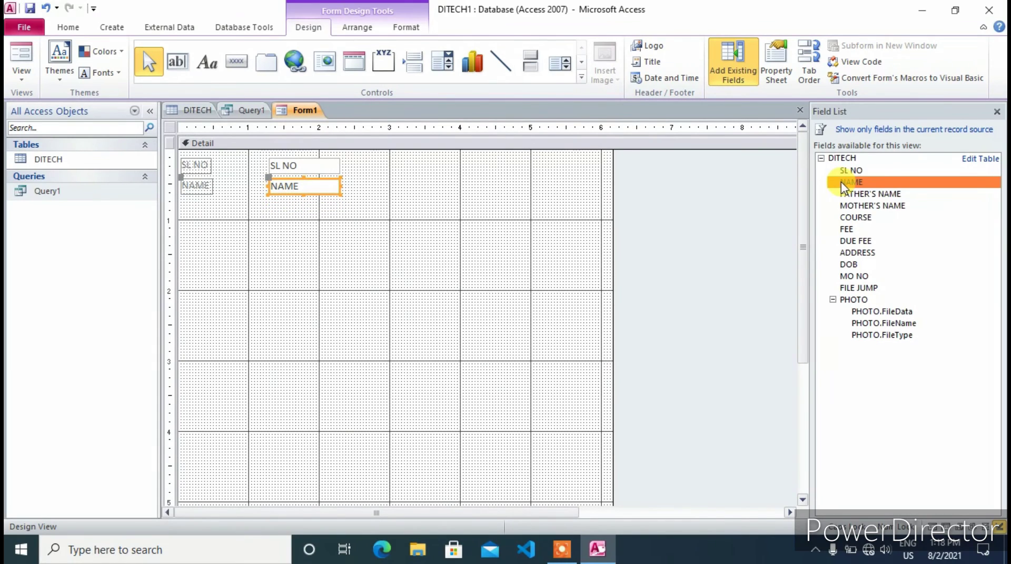
double_click(860, 196)
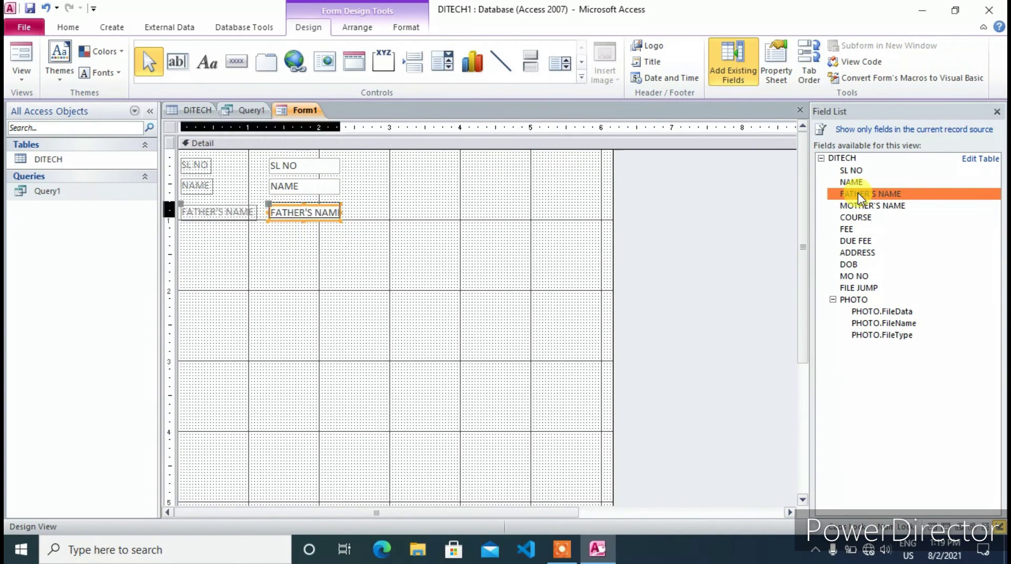
double_click(869, 207)
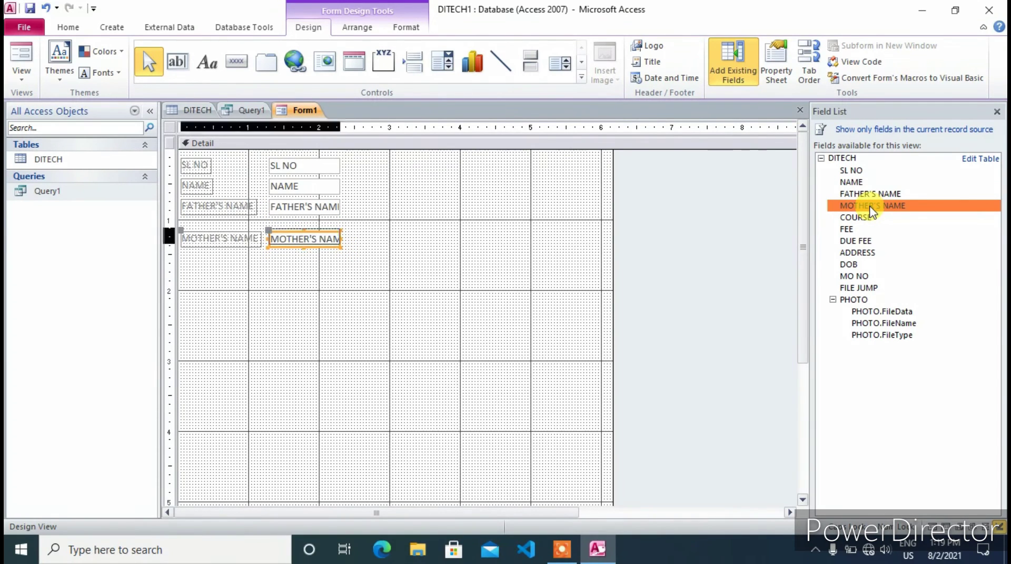
double_click(871, 219)
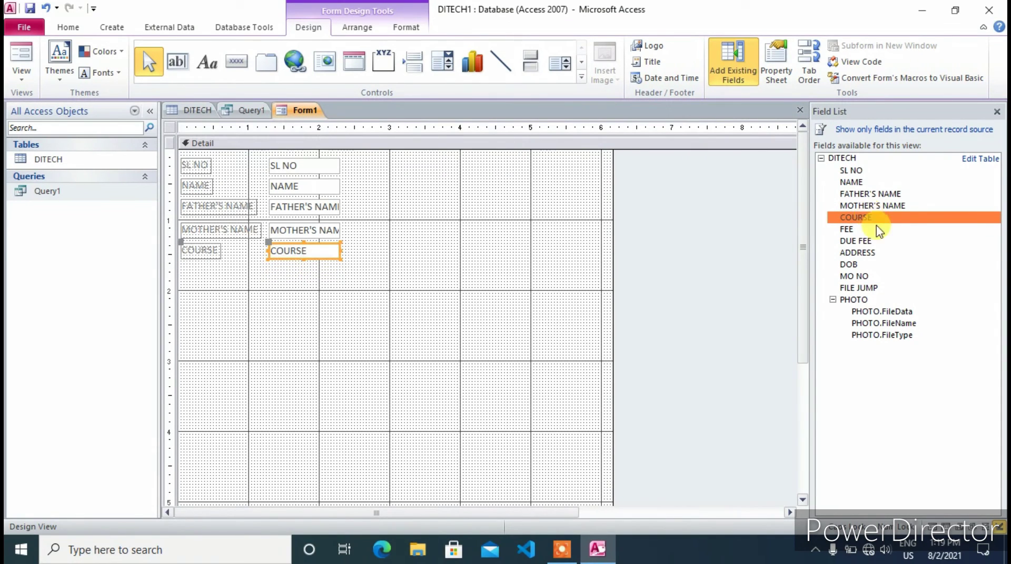
double_click(866, 230)
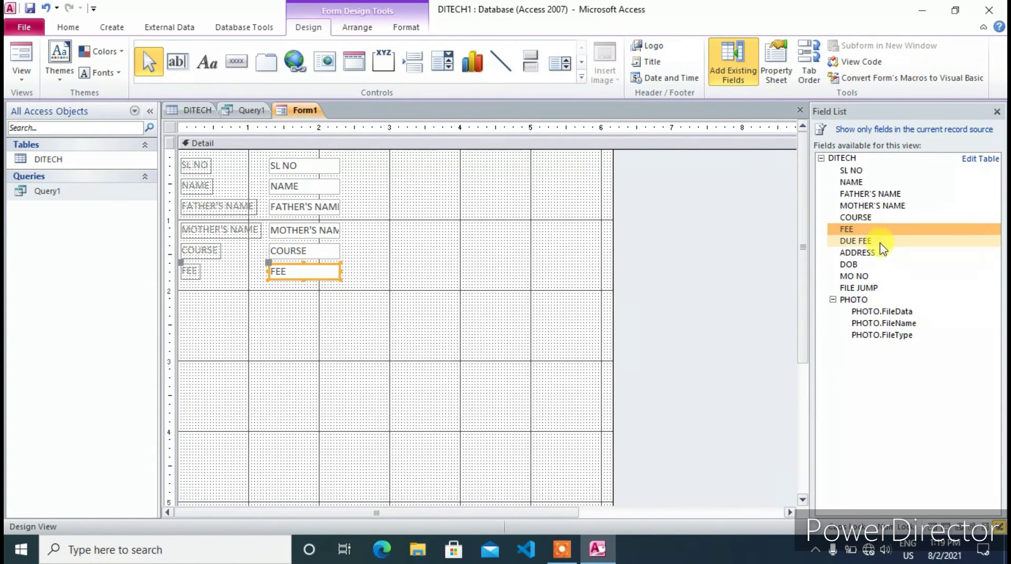
double_click(869, 243)
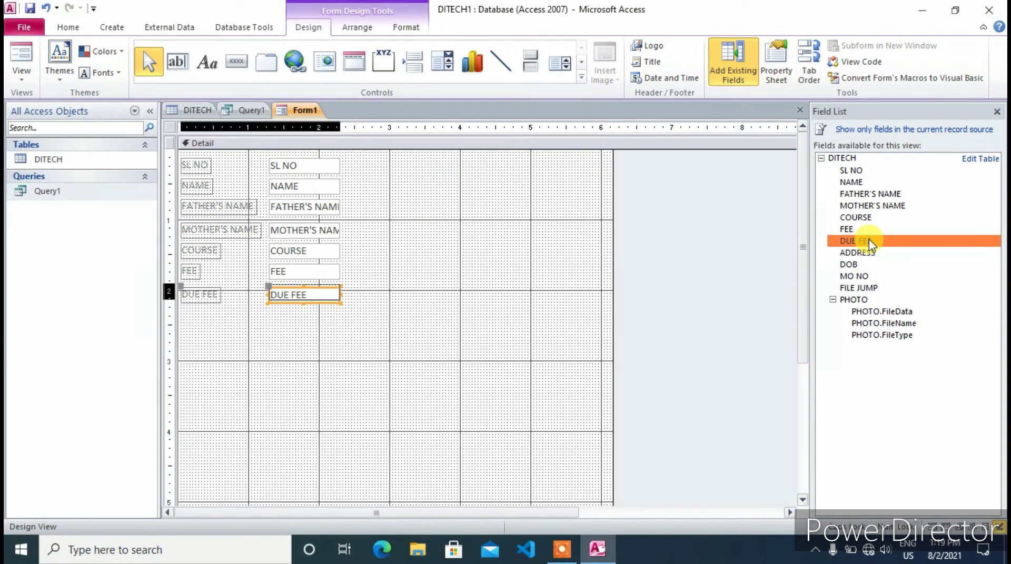
double_click(874, 254)
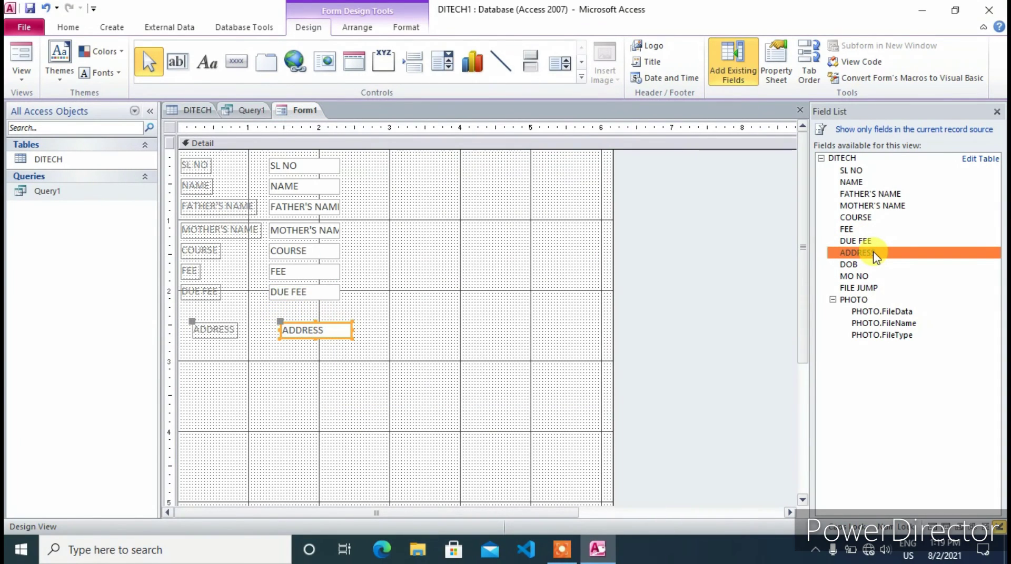
drag(193, 332, 218, 334)
Add DOB and MO NO under ADDRESS, aligning them and shrinking MO NO to one line
click(821, 158)
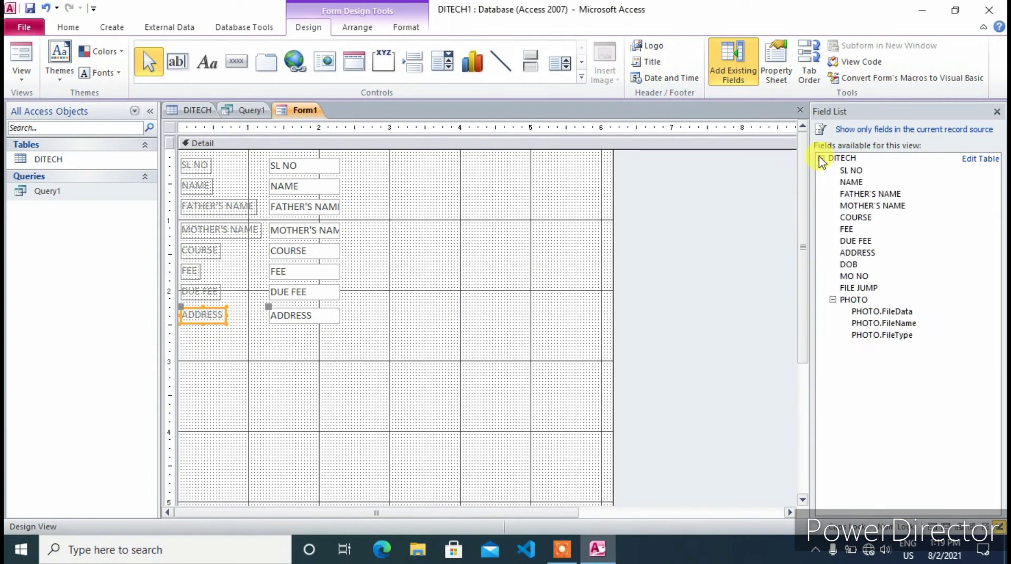
double_click(852, 265)
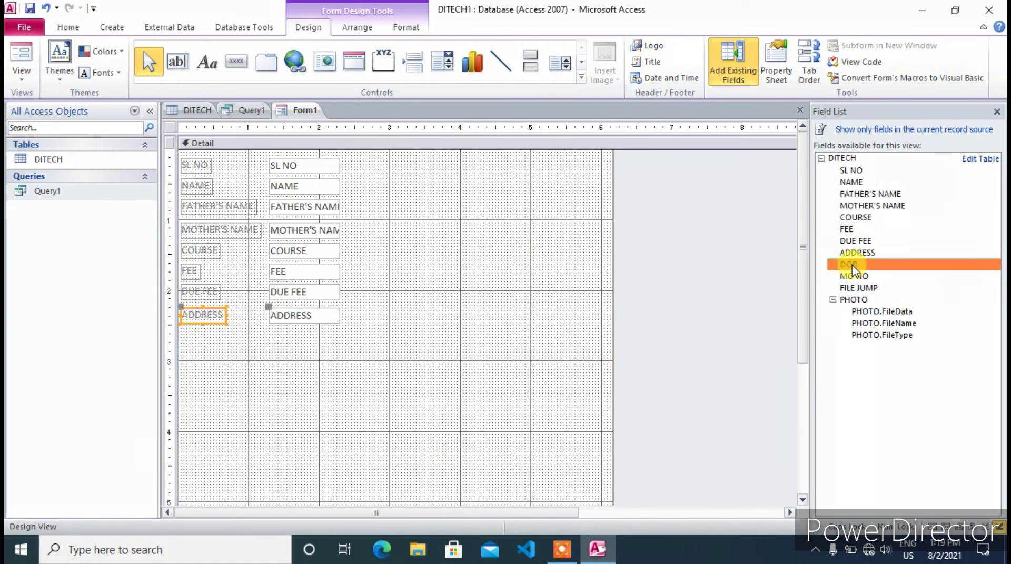
key(Left)
key(Left)
key(Left)
key(Up)
key(Up)
key(Up)
key(Up)
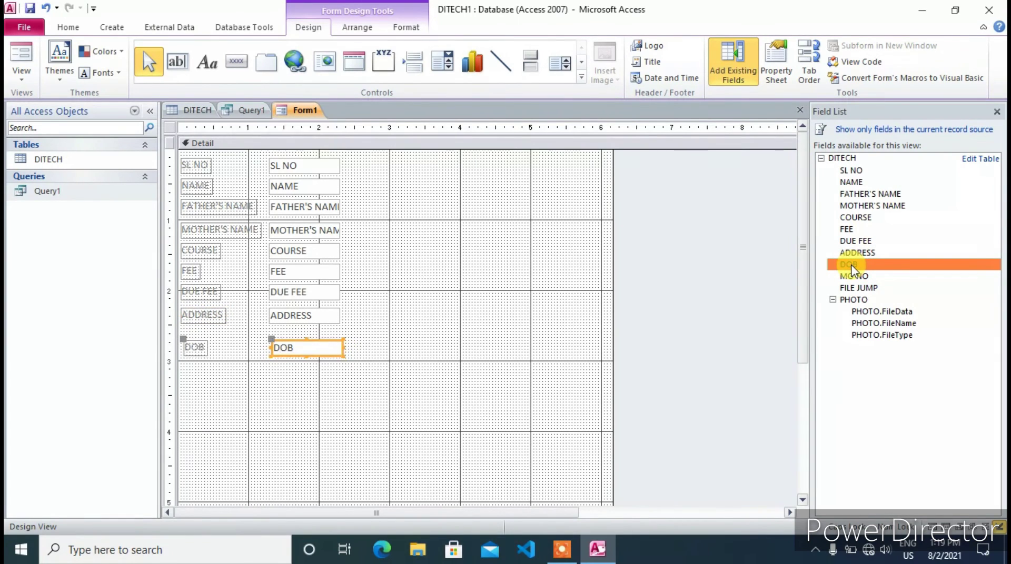
double_click(863, 277)
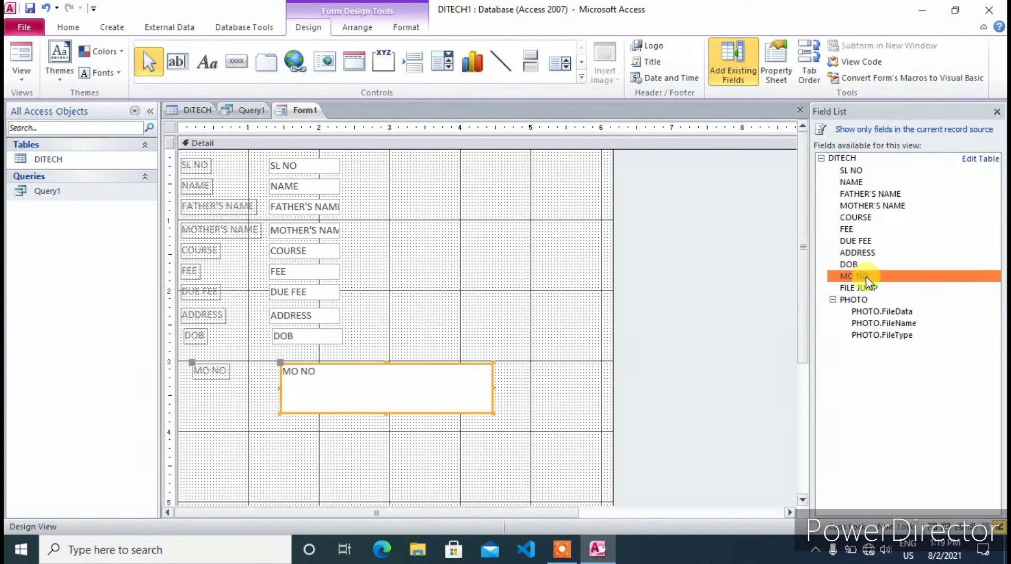
key(Left)
key(Left)
key(Left)
key(Up)
key(Up)
key(Up)
key(Up)
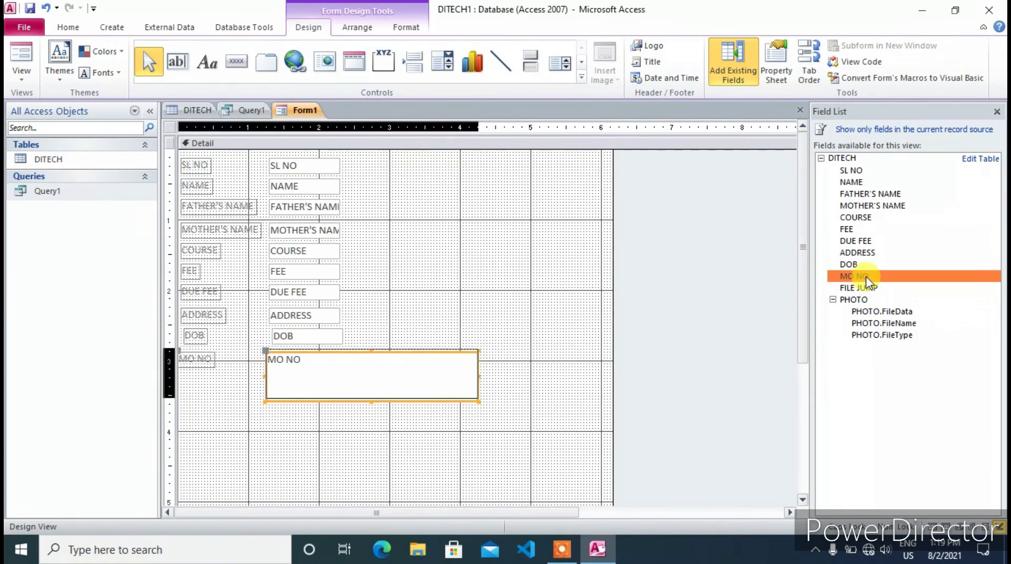
drag(479, 396, 440, 363)
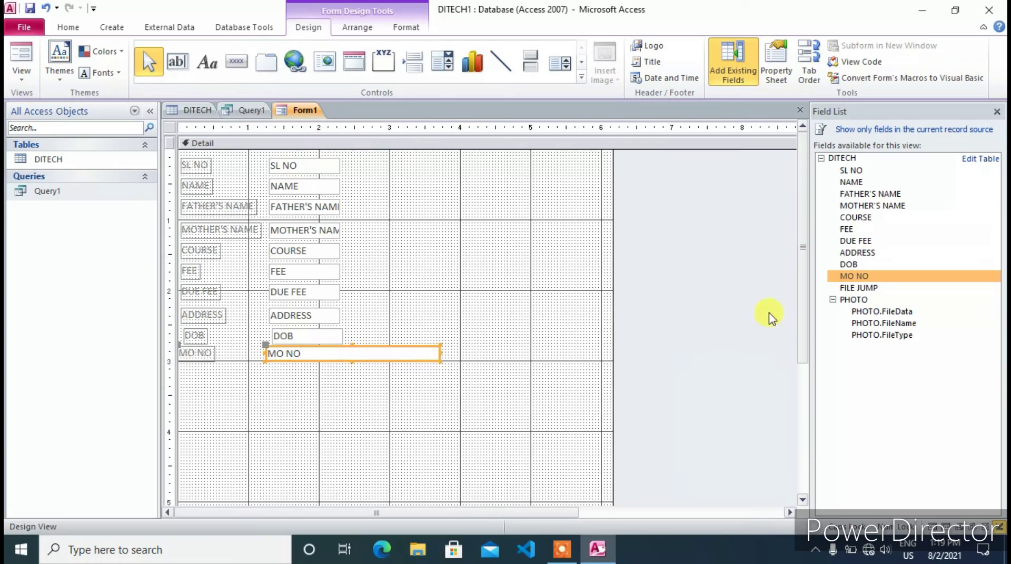
Add FILE JUMP and PHOTO below MO NO, then close the form design
double_click(853, 289)
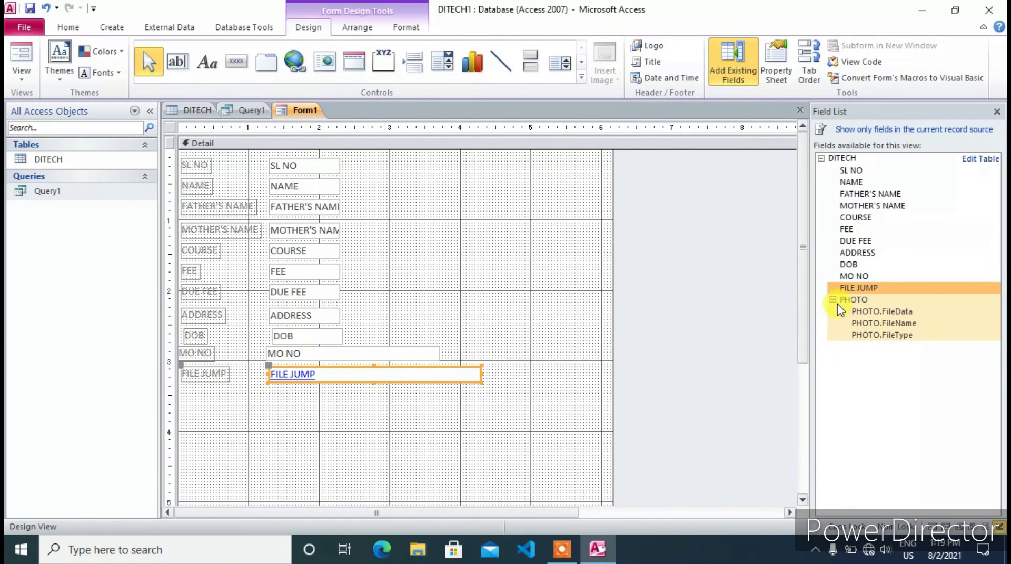
double_click(862, 306)
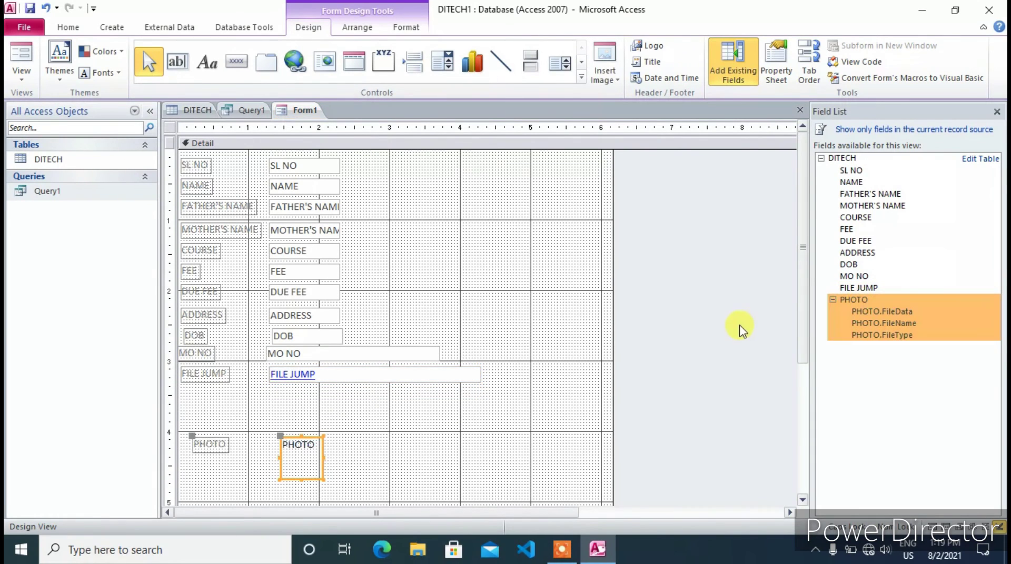
key(Up)
key(Up)
key(Up)
key(Up)
key(Up)
key(Up)
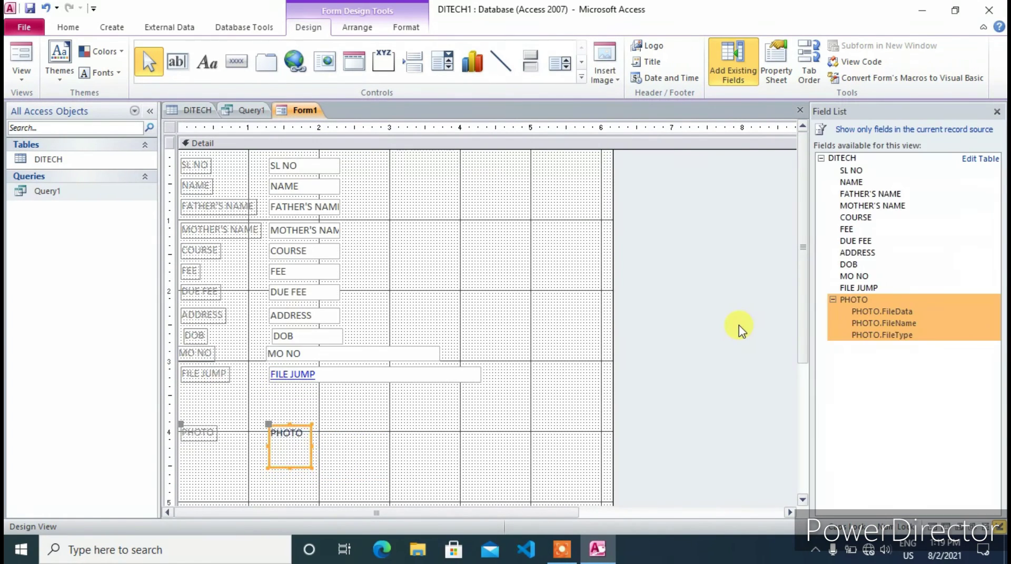
key(Up)
key(Up)
key(Up)
key(Up)
key(Up)
key(Up)
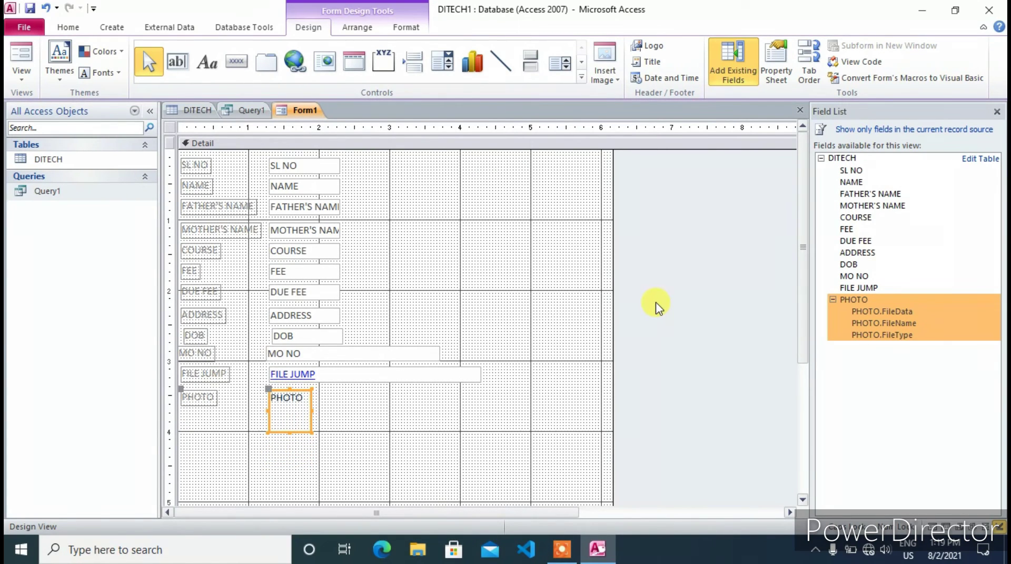
key(ctrl+w)
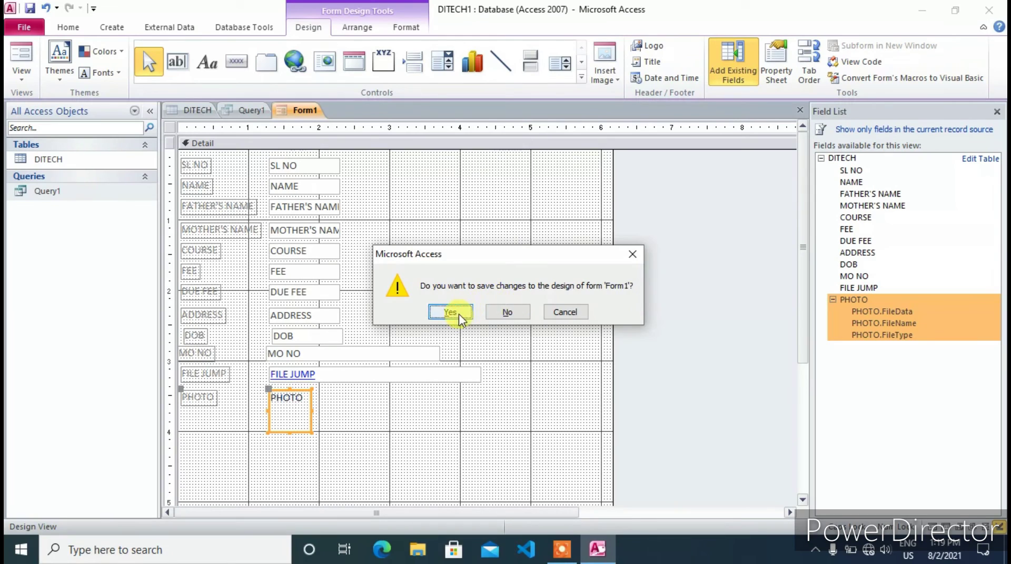
Save the form as FORM and open it in Form View
click(451, 312)
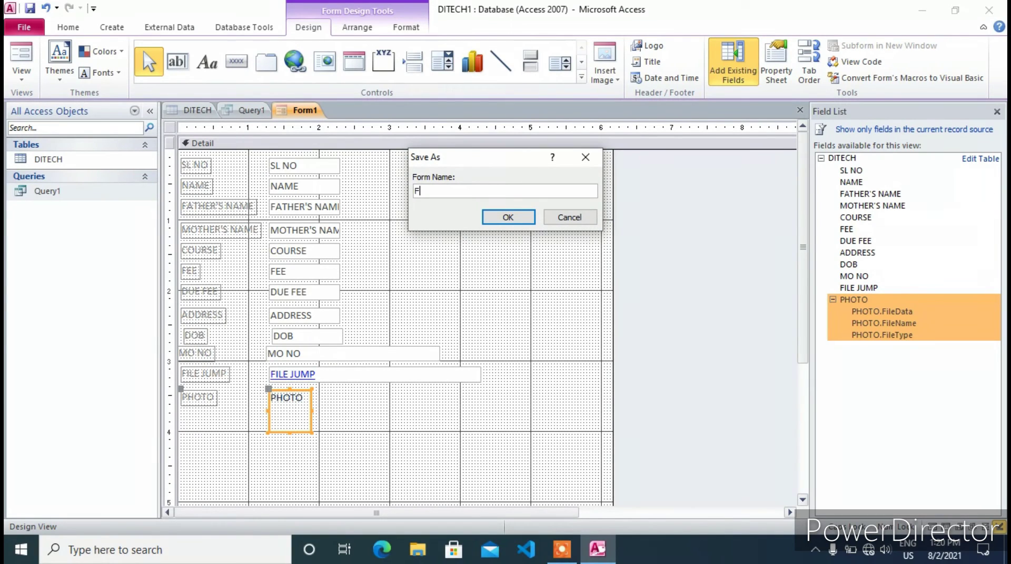
click(485, 216)
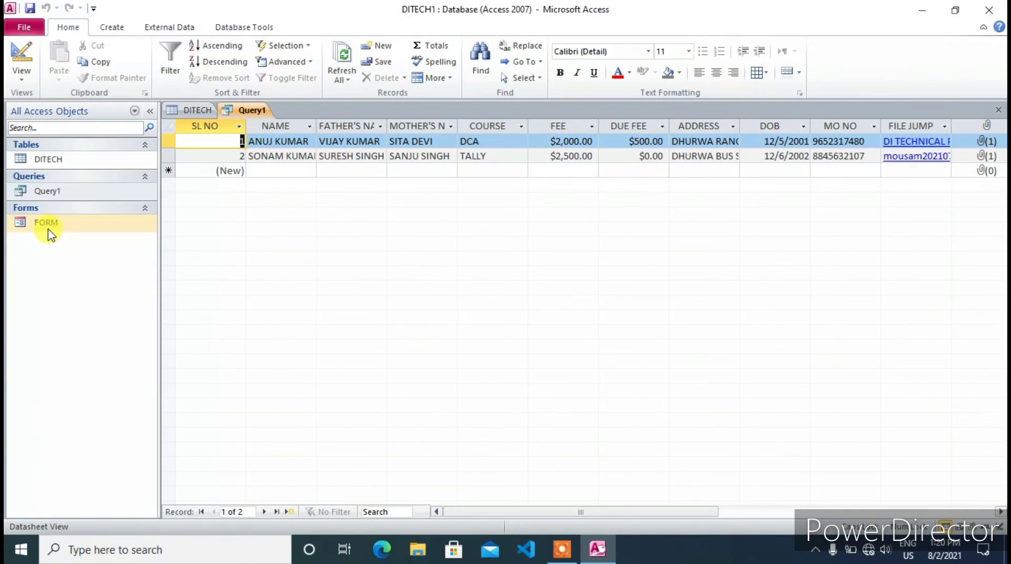
click(49, 229)
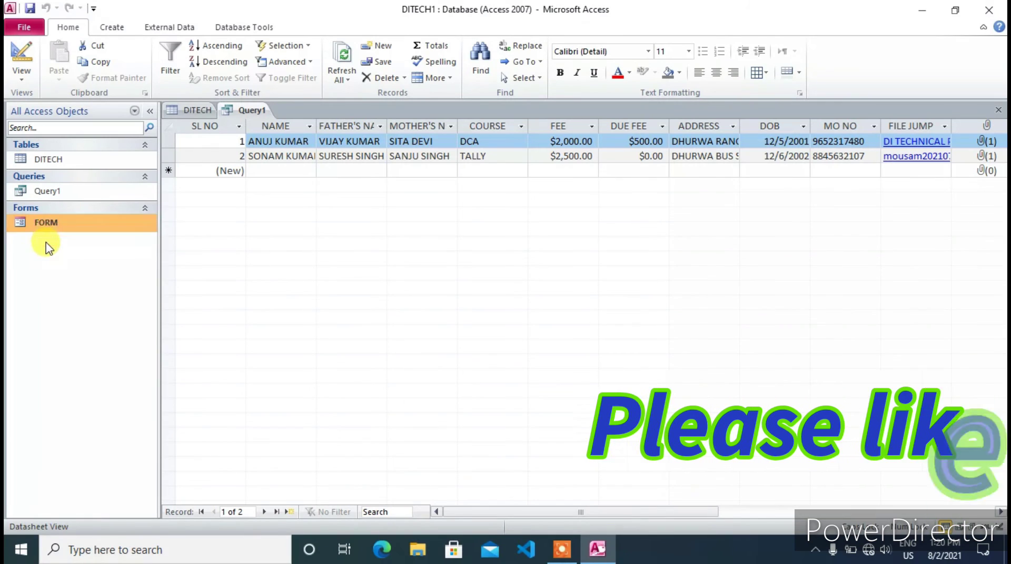
right_click(50, 224)
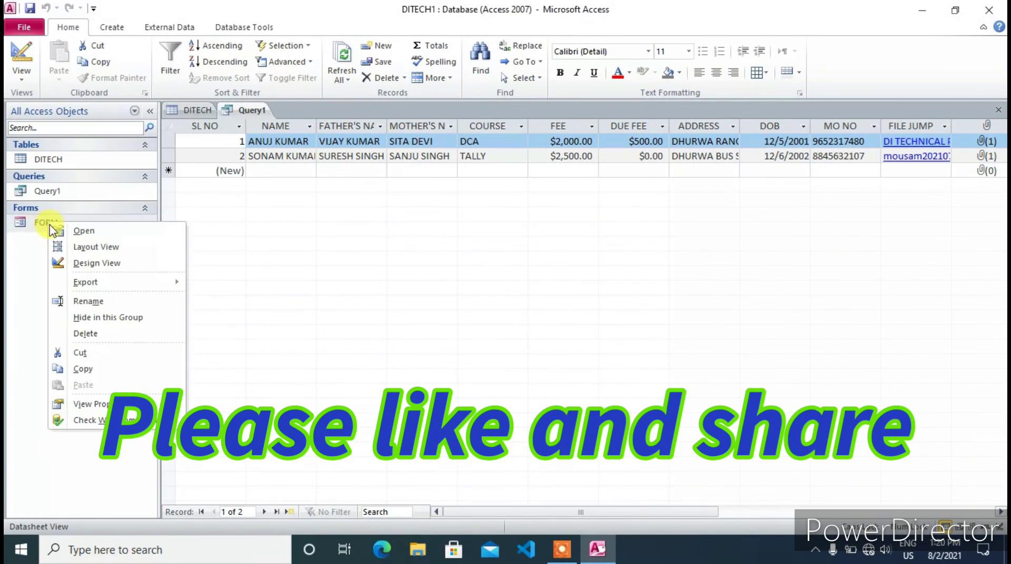
click(66, 230)
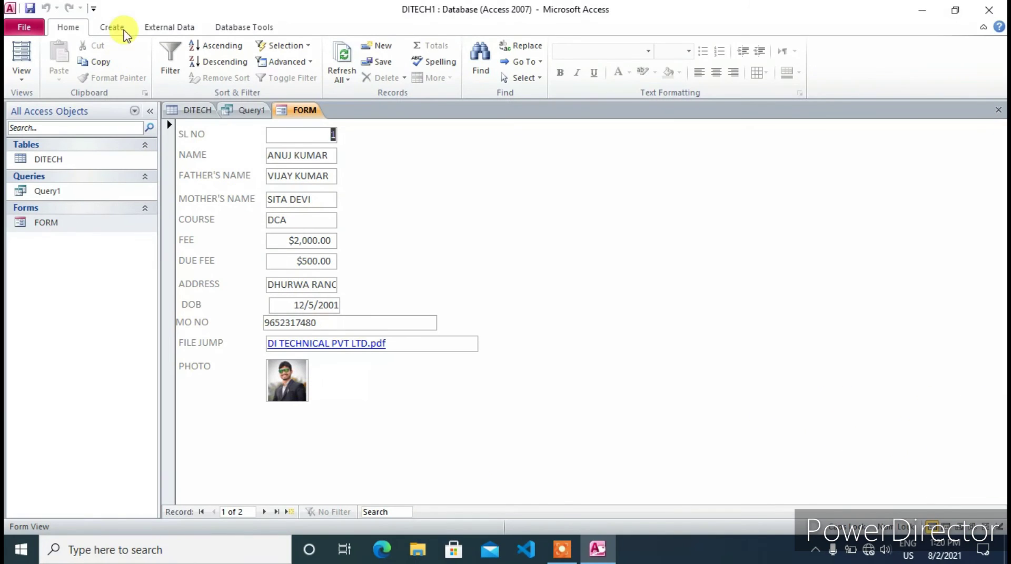
click(110, 27)
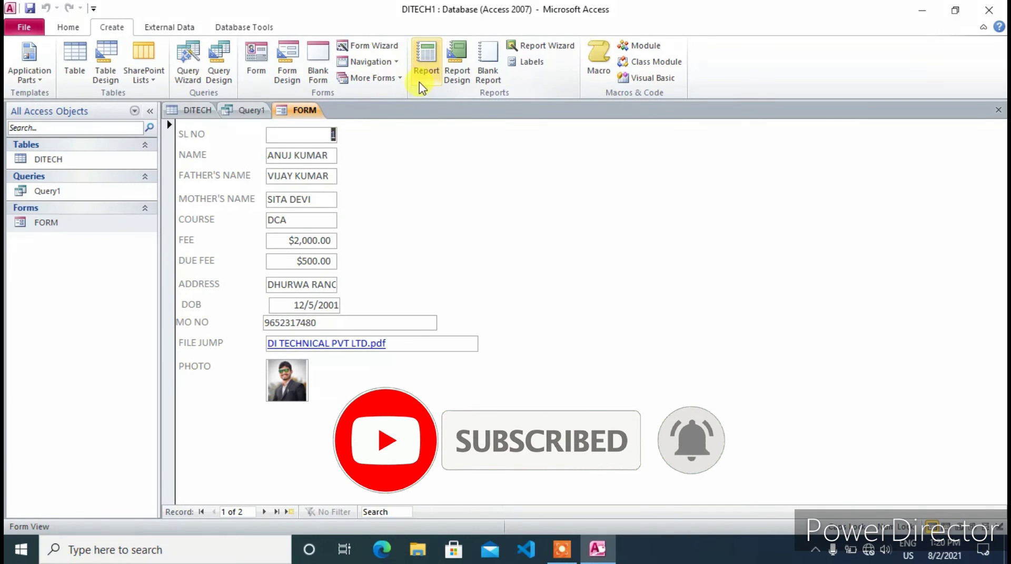
Create a report from FORM and narrow the SL NO through FEE columns
click(423, 55)
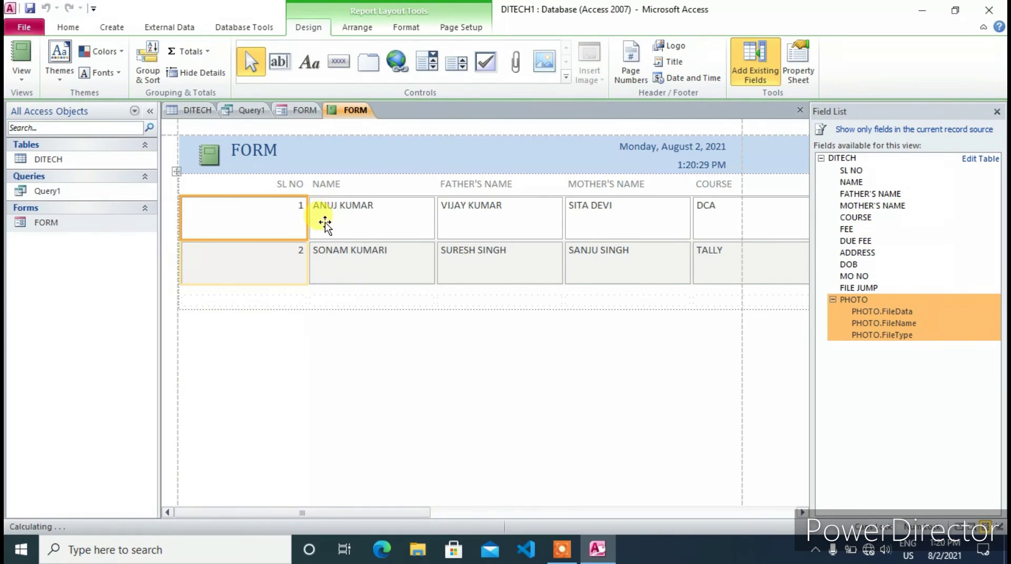
click(996, 111)
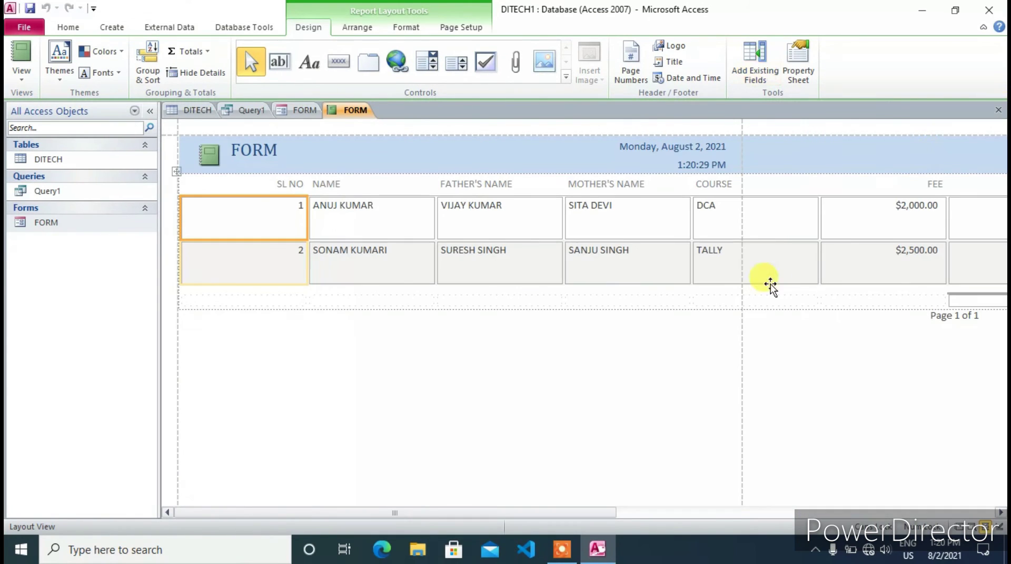
drag(308, 220, 213, 217)
click(252, 188)
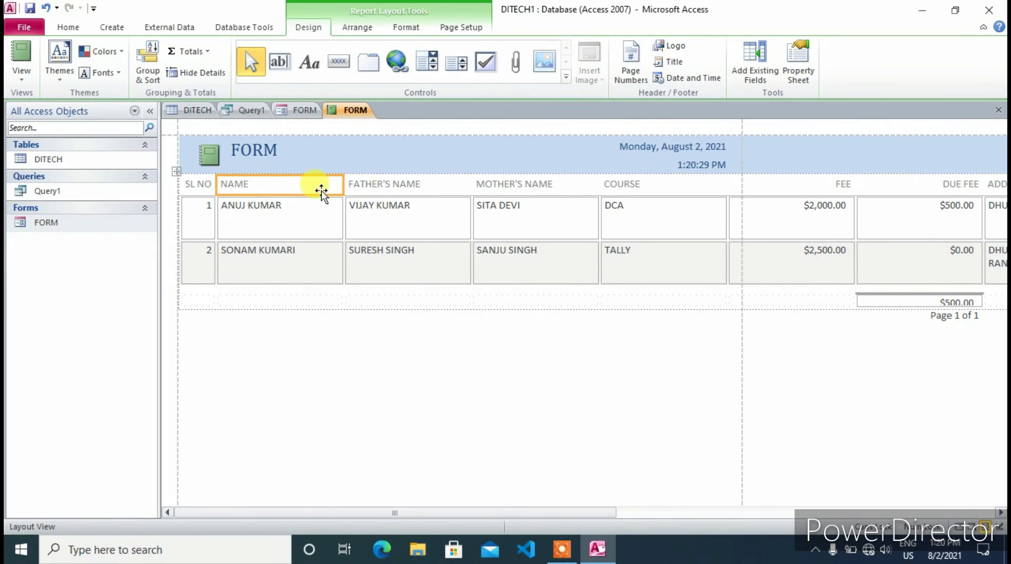
drag(348, 187, 300, 187)
click(337, 186)
drag(428, 188, 380, 190)
click(416, 187)
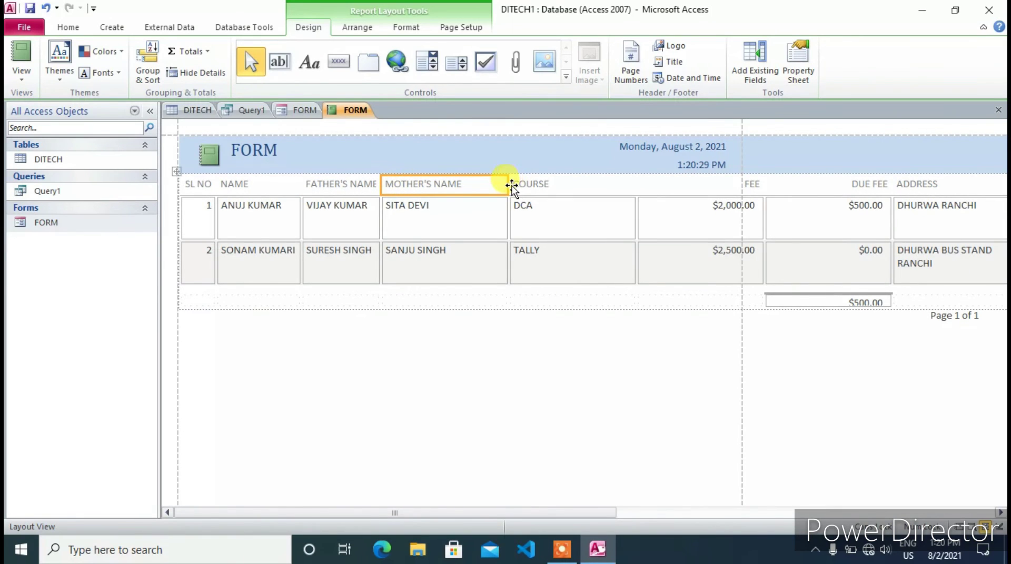
drag(511, 185, 467, 189)
click(515, 187)
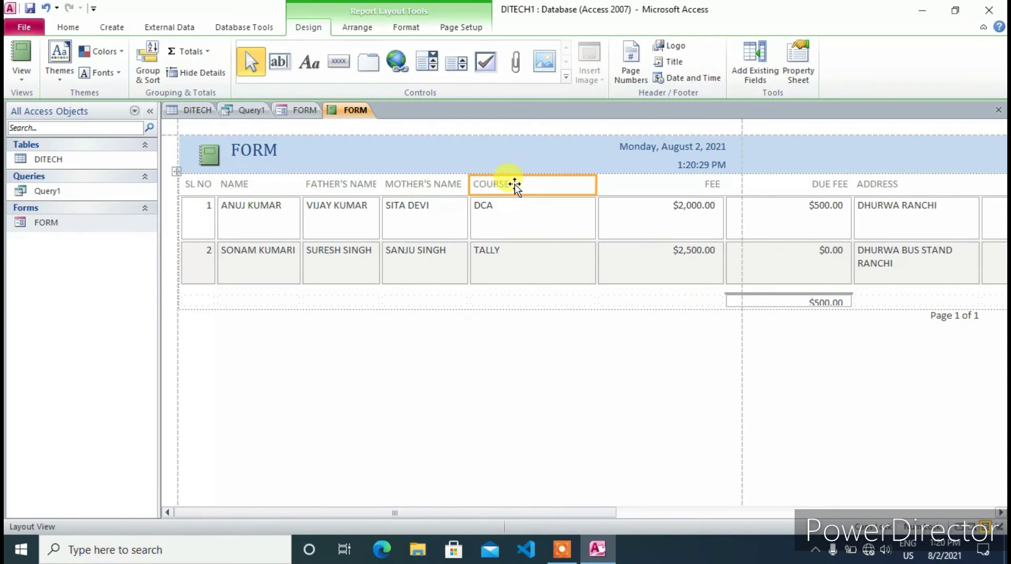
drag(596, 180, 518, 181)
click(551, 185)
drag(649, 184, 576, 184)
Narrow DUE FEE, ADDRESS, MO NO and FILE JUMP, realigning the DOB heading to reveal PHOTO
click(622, 185)
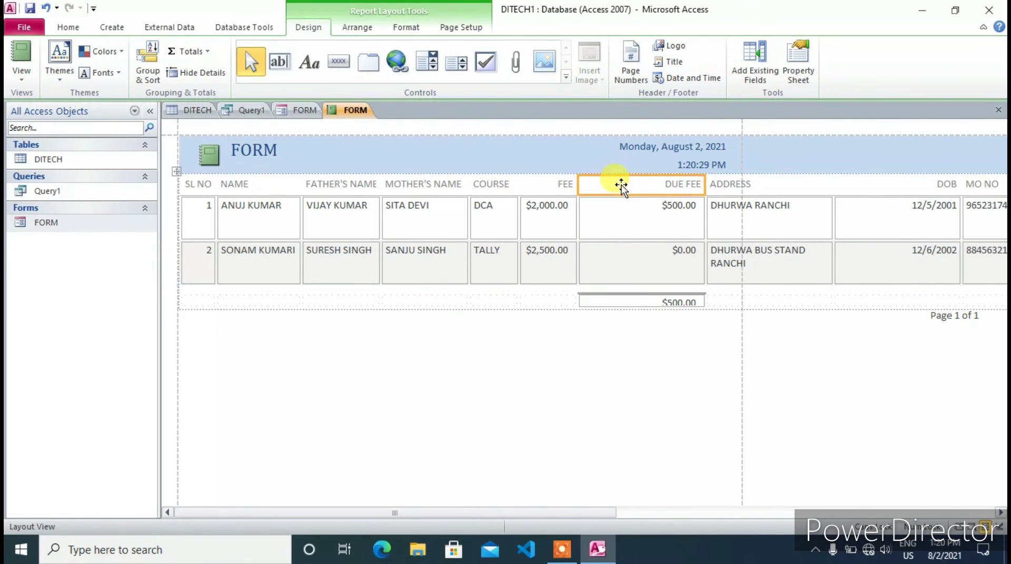
click(702, 185)
click(652, 210)
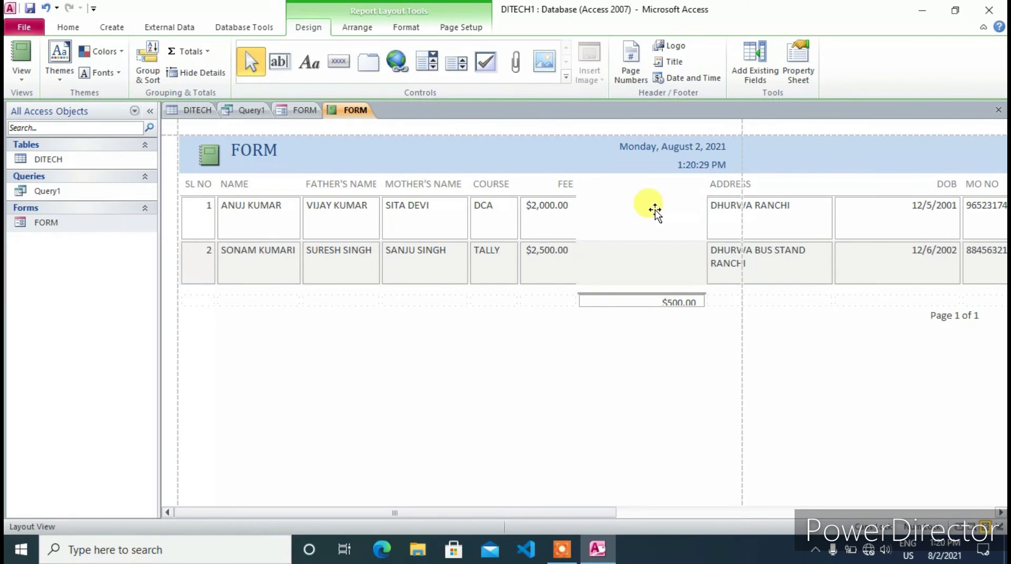
click(677, 185)
drag(706, 188, 630, 188)
click(674, 185)
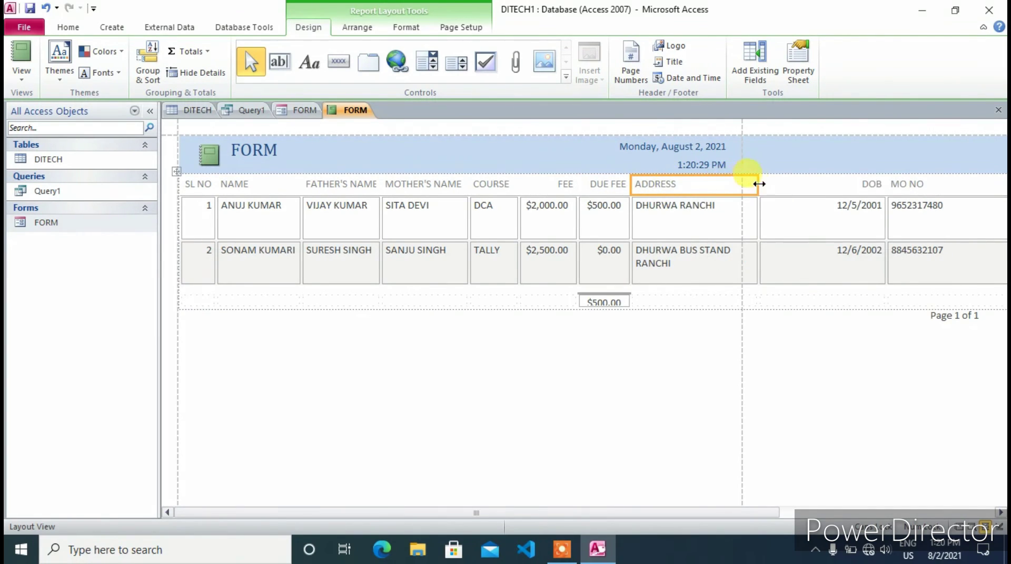
drag(761, 184, 729, 188)
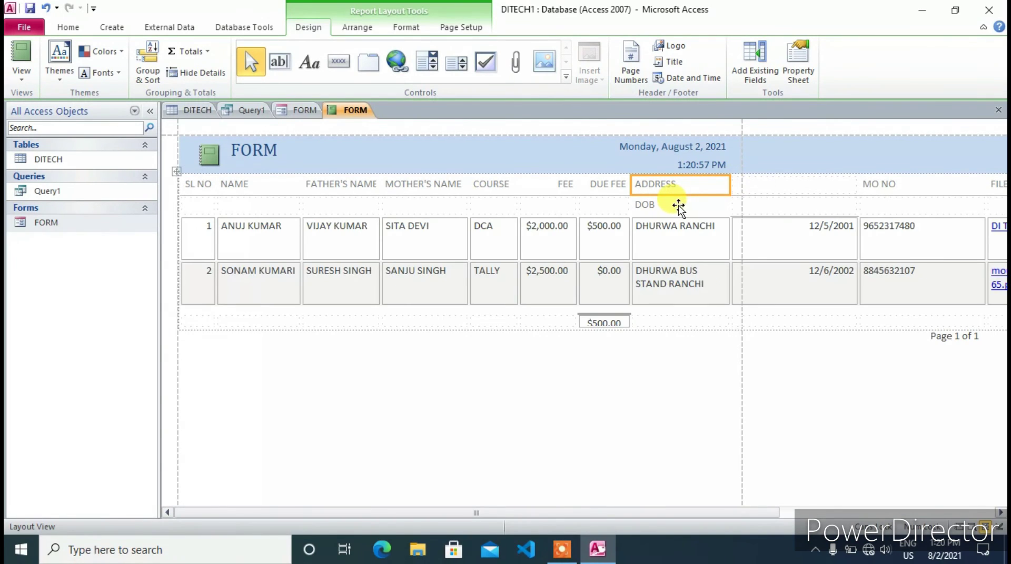
click(654, 206)
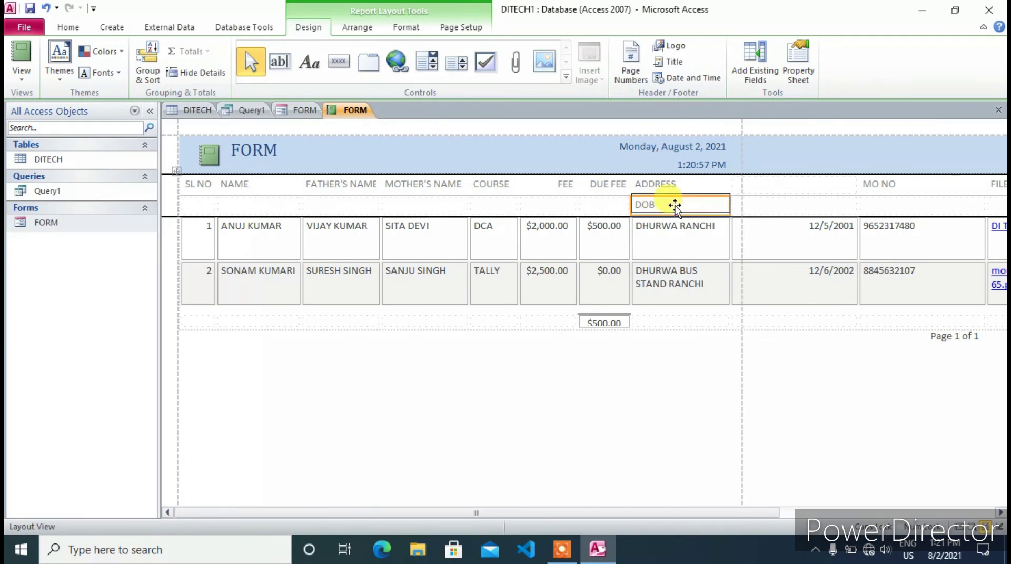
drag(726, 190, 767, 194)
mouse_move(854, 183)
mouse_down()
mouse_move(803, 190)
mouse_move(936, 189)
mouse_move(867, 185)
mouse_up()
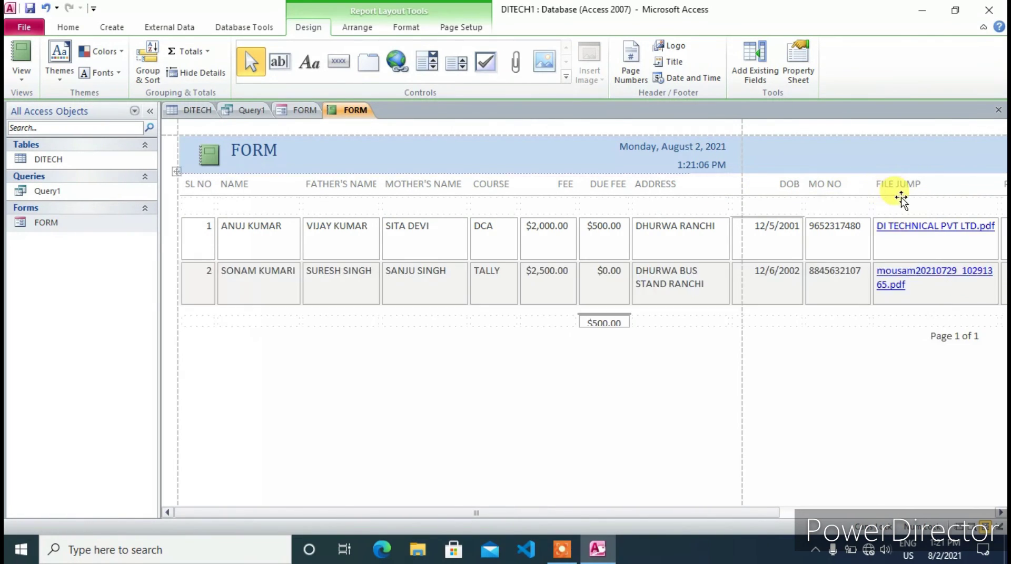
click(900, 192)
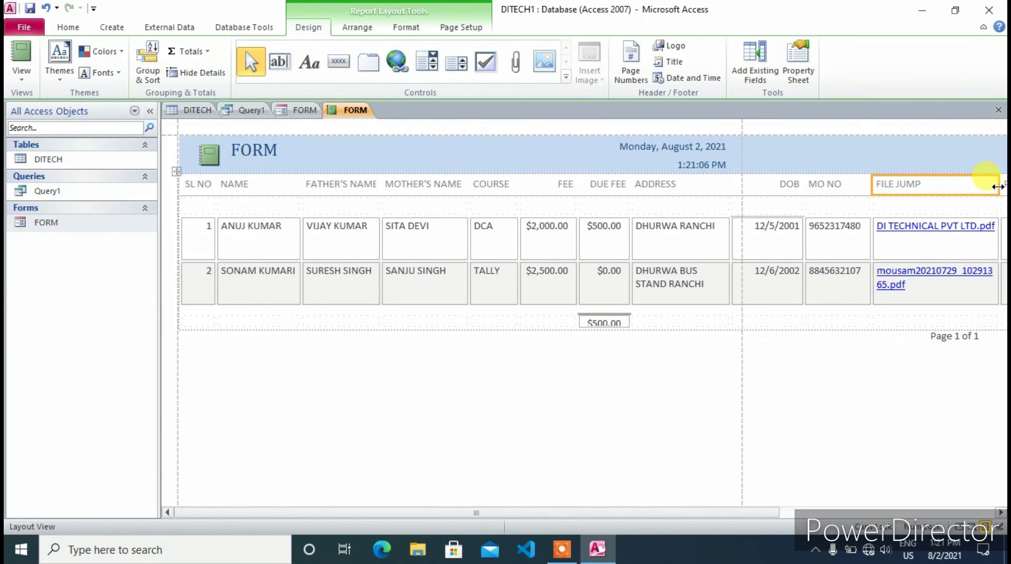
drag(997, 186, 956, 189)
click(466, 29)
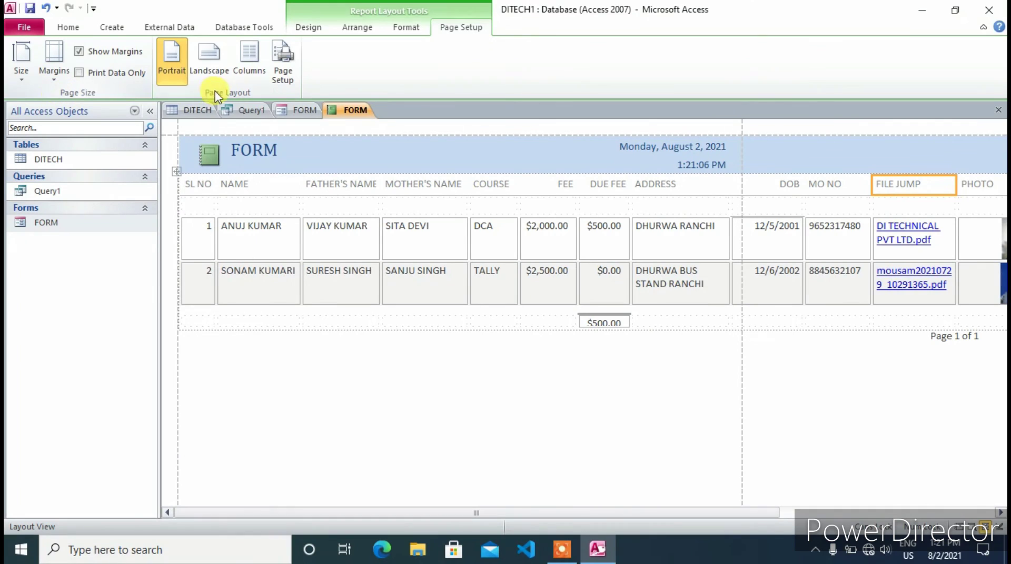
Switch the report to landscape and narrow the MOTHER'S NAME and ADDRESS columns
click(206, 59)
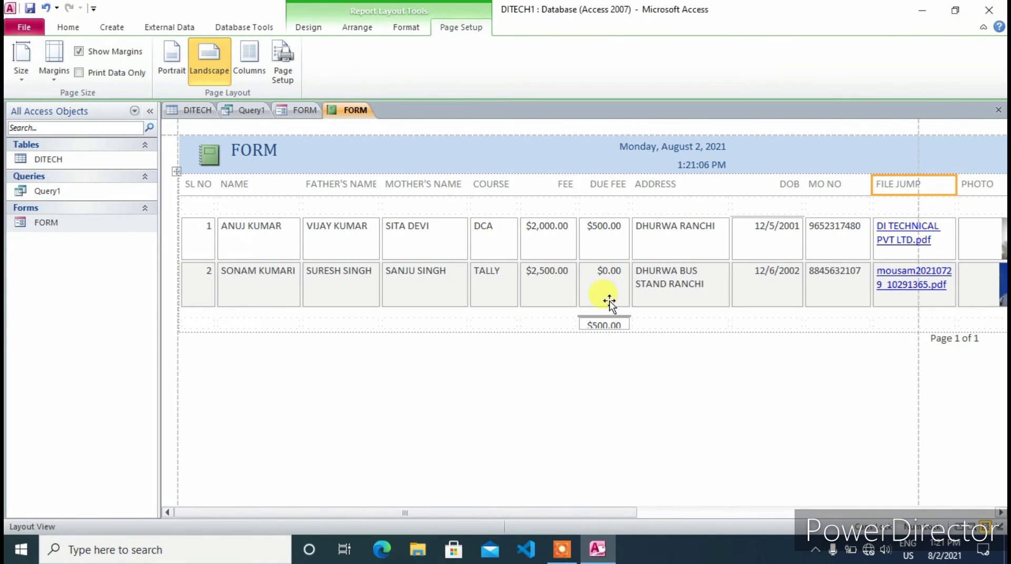
click(421, 187)
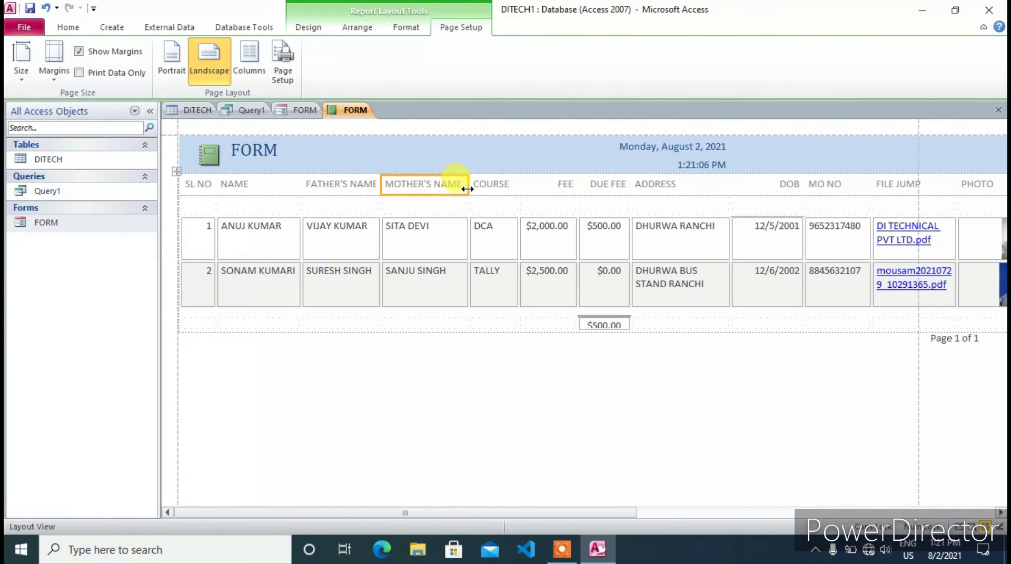
drag(467, 188, 455, 188)
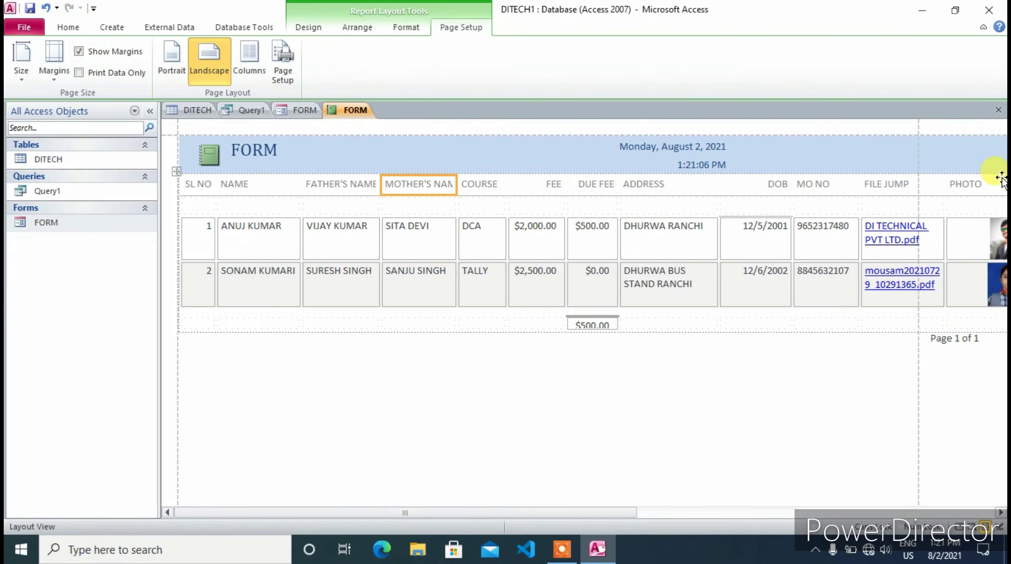
click(646, 188)
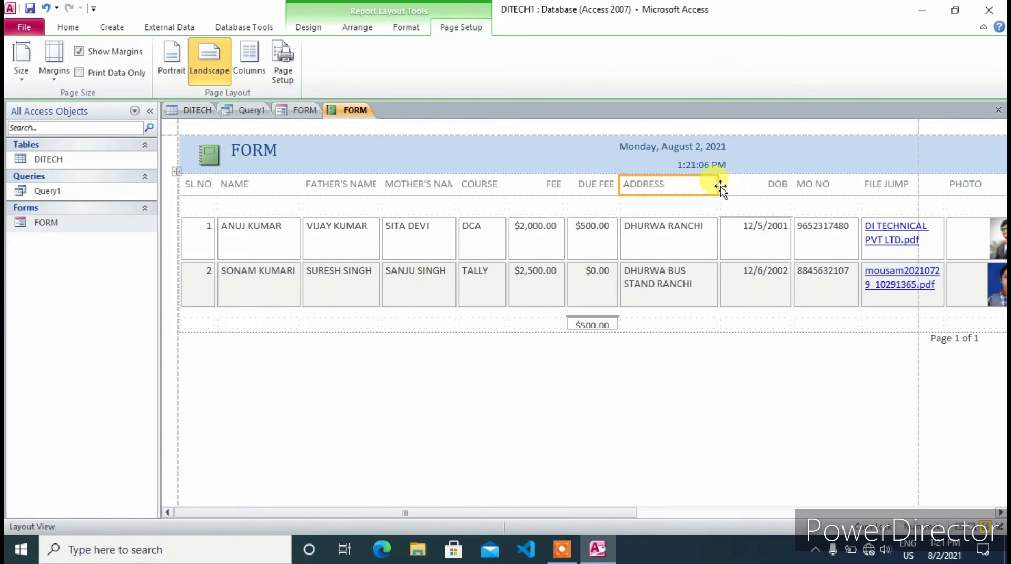
drag(718, 185, 691, 186)
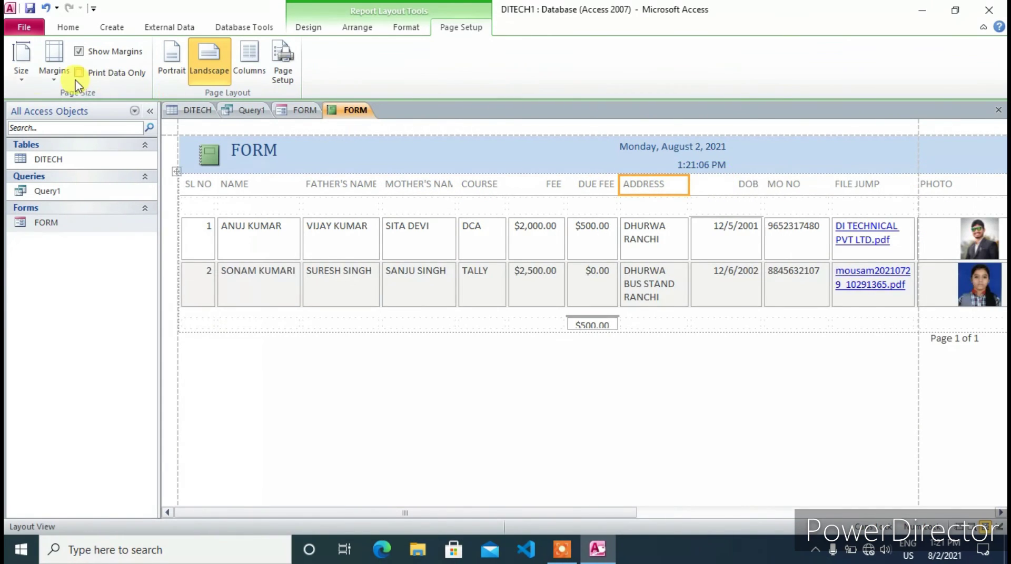
Narrow the FILE JUMP column so PHOTO fits inside the page
click(49, 78)
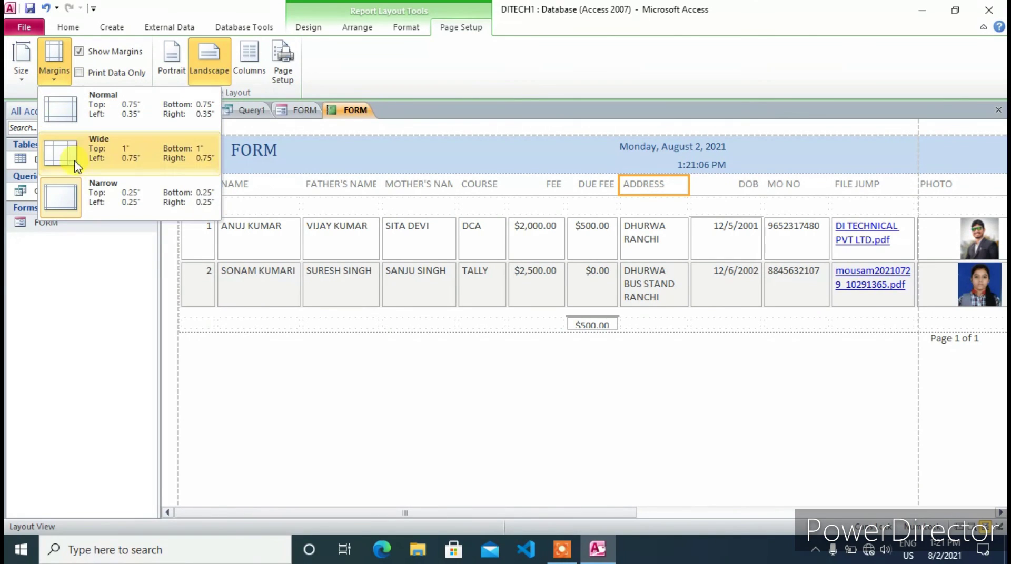
click(868, 199)
click(872, 185)
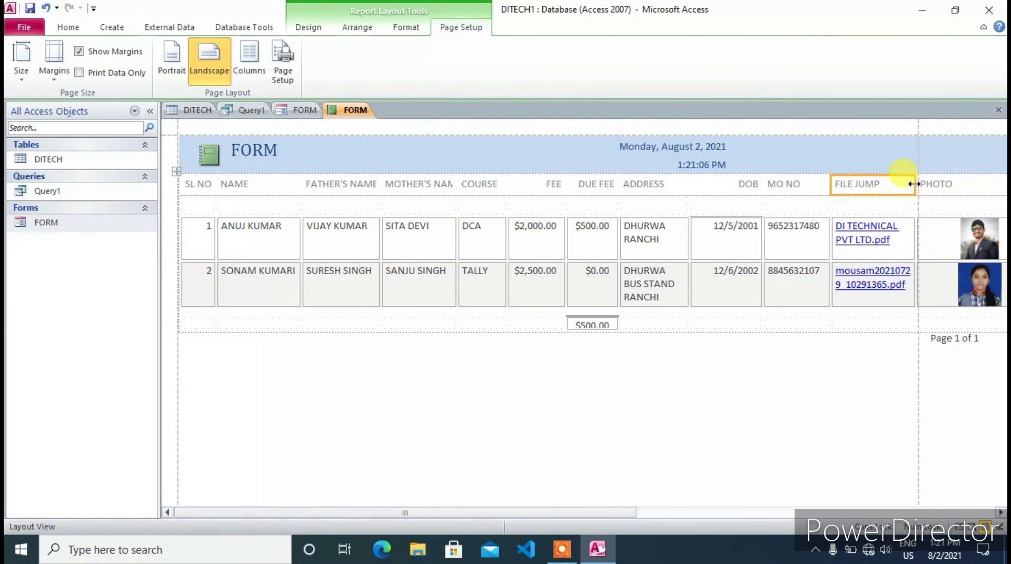
mouse_move(913, 184)
mouse_down()
mouse_move(871, 186)
mouse_move(910, 189)
mouse_up()
click(986, 187)
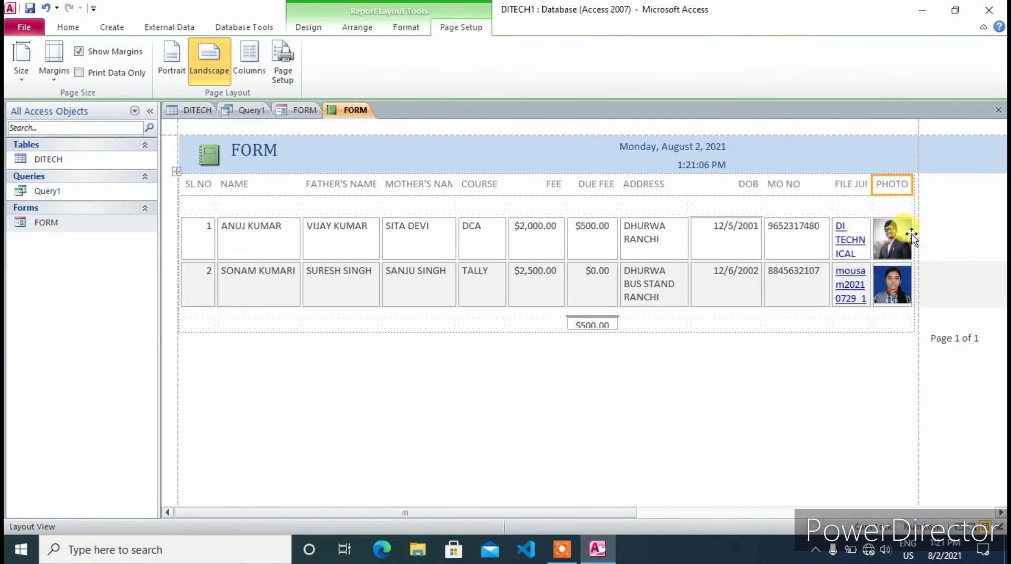
Narrow the NAME column, widen DUE FEE slightly, and close the report
click(265, 187)
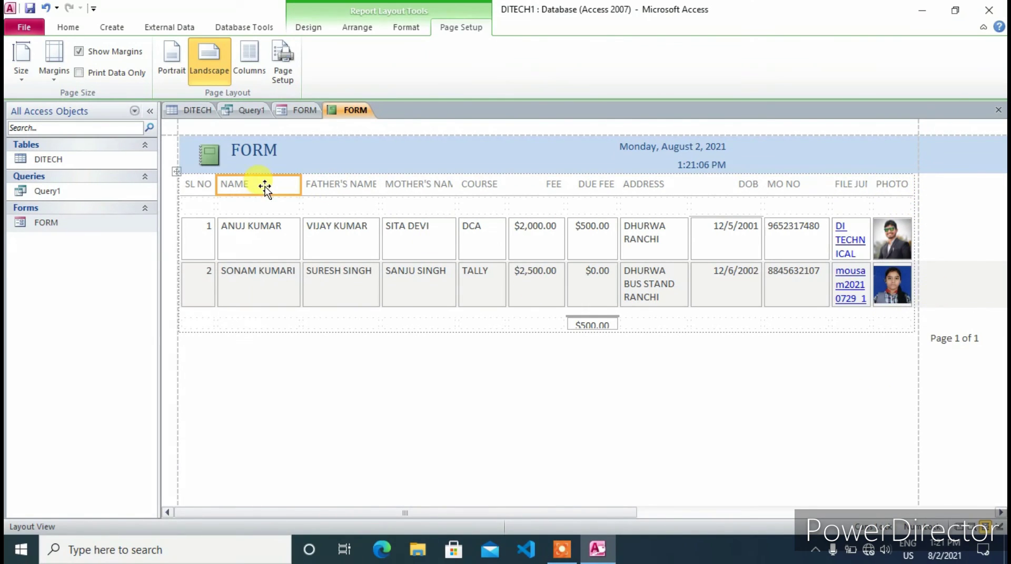
drag(302, 187, 269, 185)
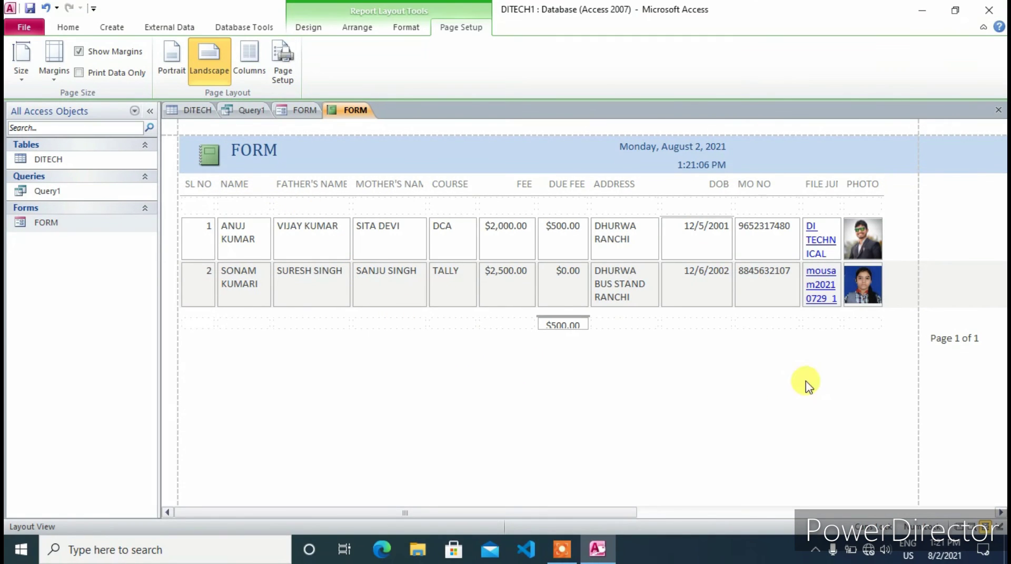
click(567, 189)
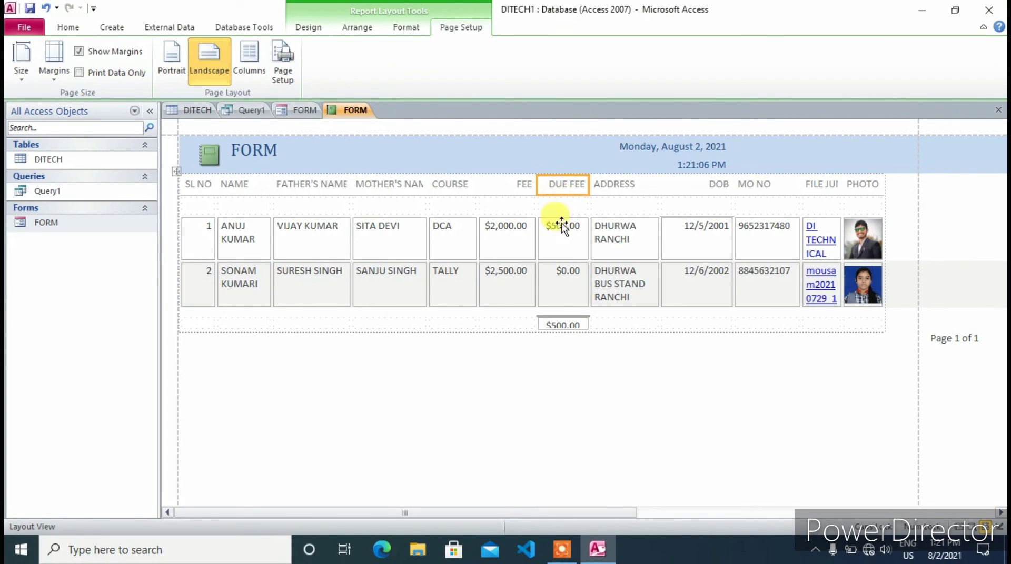
drag(587, 188, 600, 185)
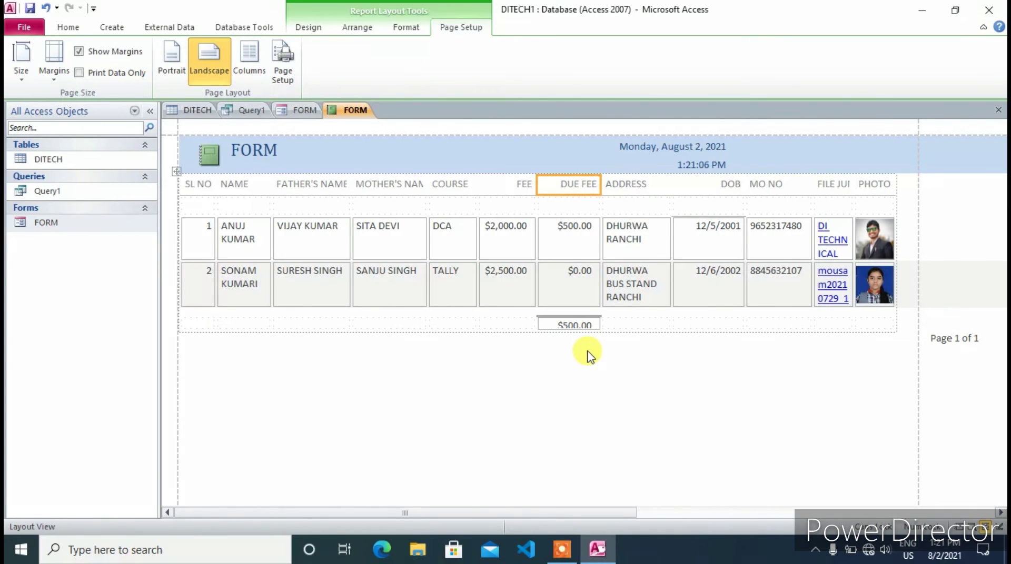
key(ctrl+w)
Confirm saving the report's changes under the name DI- TECHNICAL
click(445, 314)
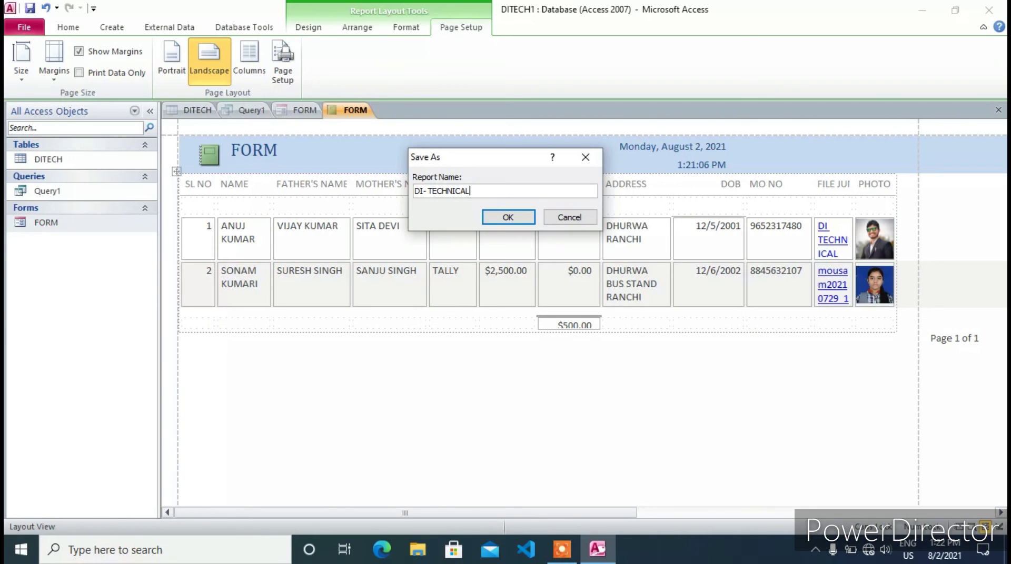
click(503, 217)
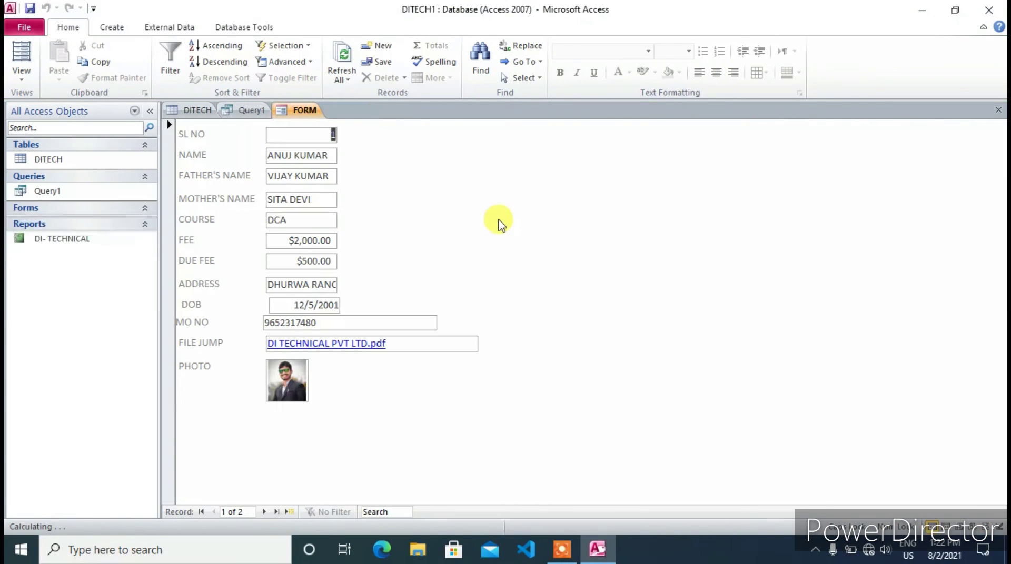
Open the DI- TECHNICAL report from the Navigation Pane
right_click(48, 259)
click(85, 270)
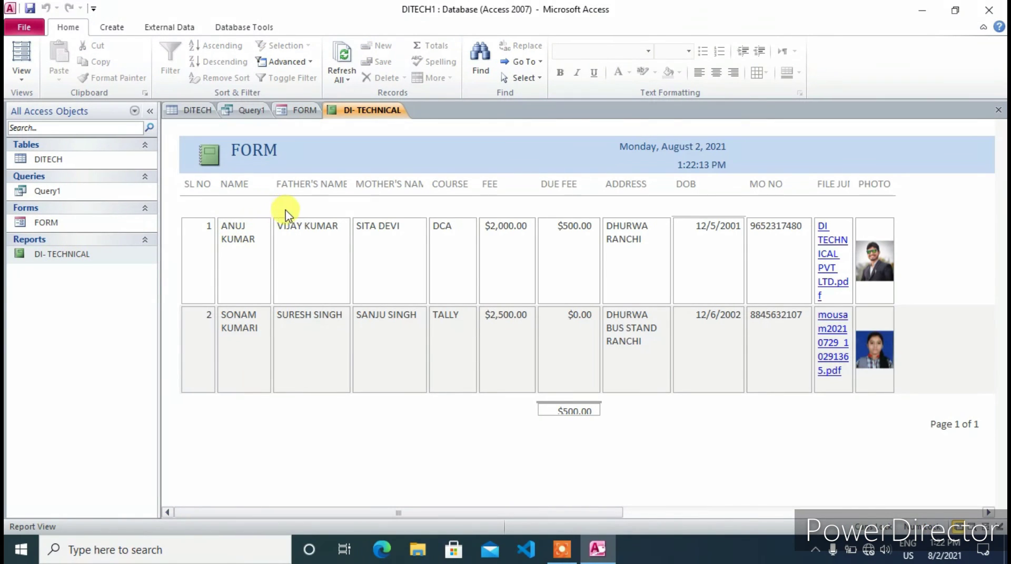
click(255, 151)
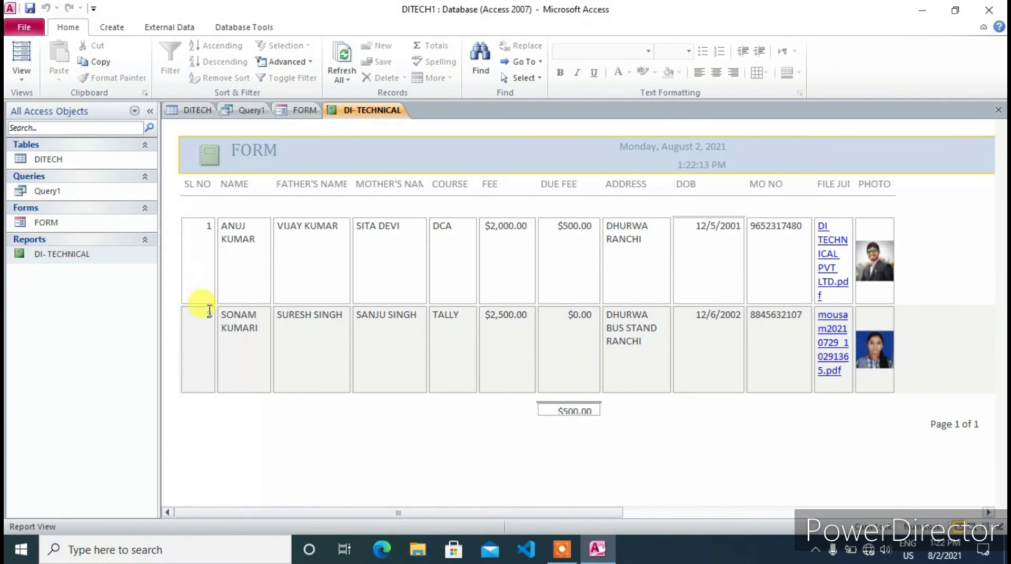
Follow row 1's FILE JUMP PDF link and allow it past the security warning
click(238, 257)
click(337, 244)
click(406, 242)
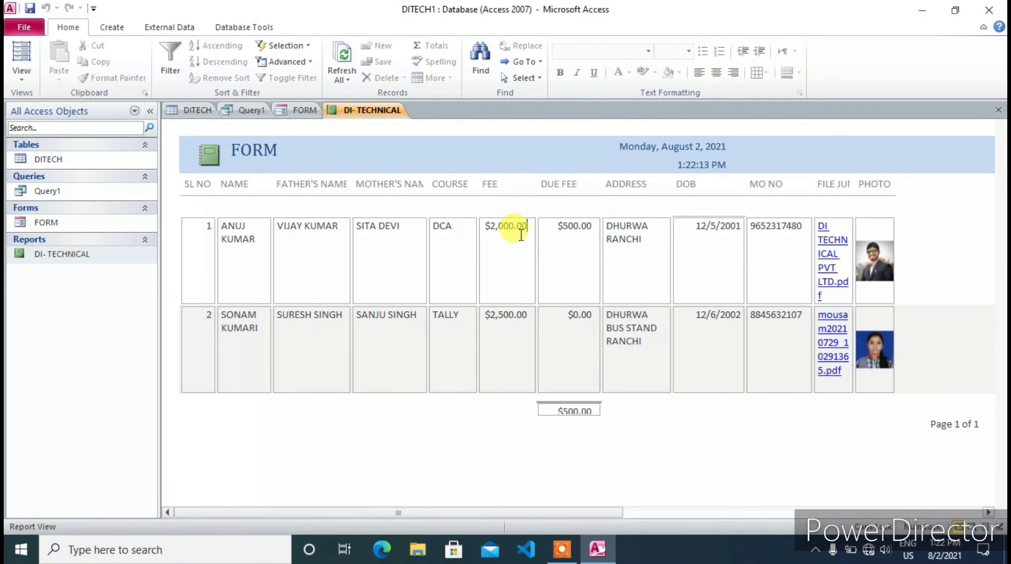
click(651, 241)
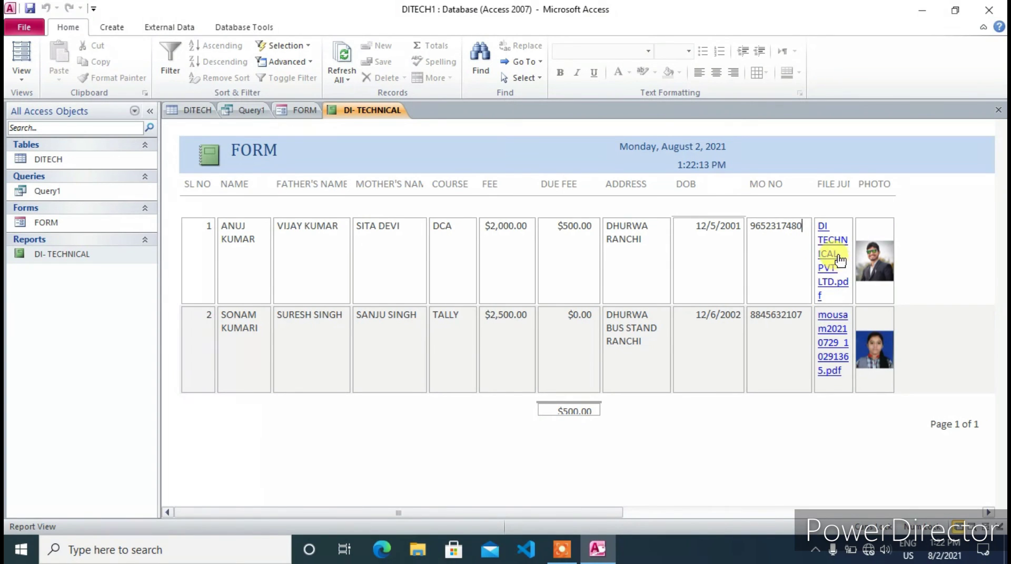
click(825, 240)
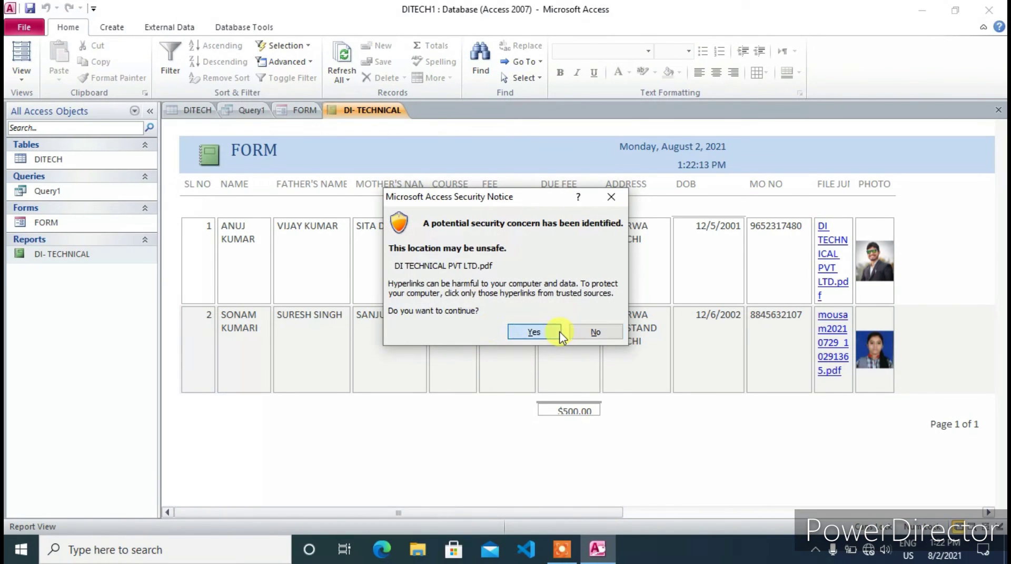
click(548, 336)
Open DI TECHNICAL PVT LTD.pdf from row 1's link, review its course fees in Edge, return to Access
click(545, 361)
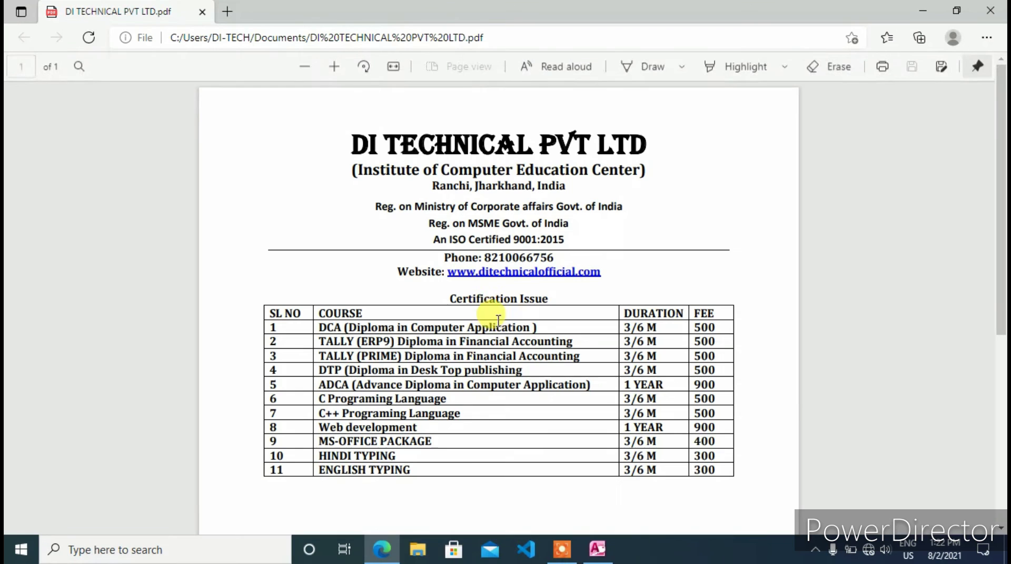
scroll(480, 289, down, 3)
scroll(487, 296, up, 1)
scroll(487, 296, down, 3)
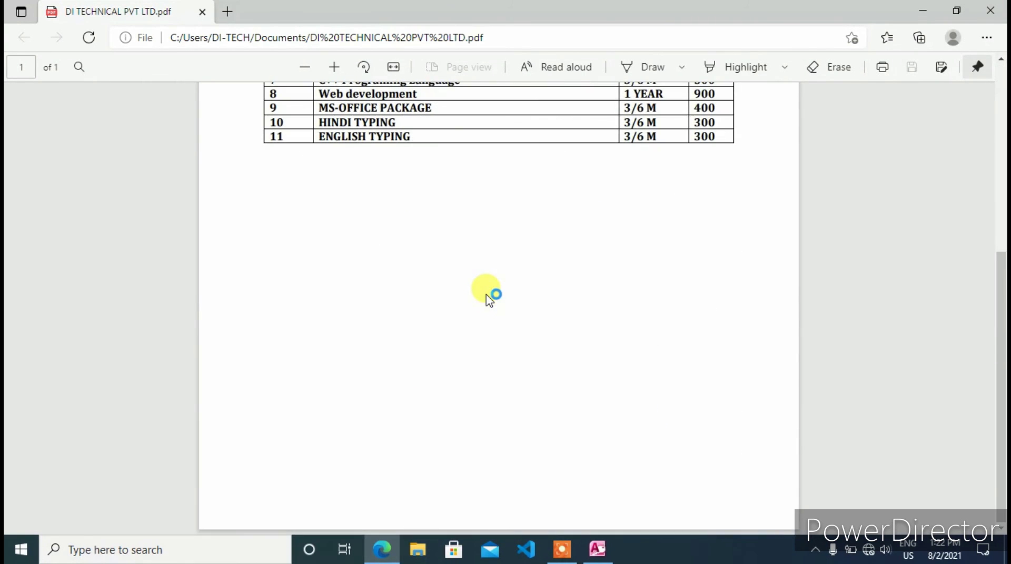
scroll(487, 296, up, 4)
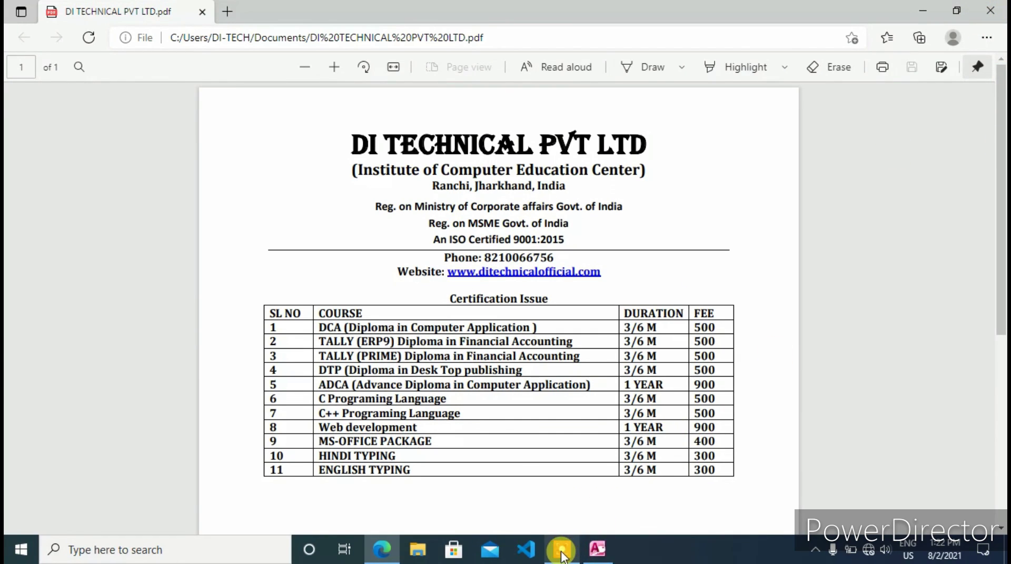
click(597, 549)
View row 1's attachment My image - Copy.jpg full size in Photos, then close Photos
click(874, 266)
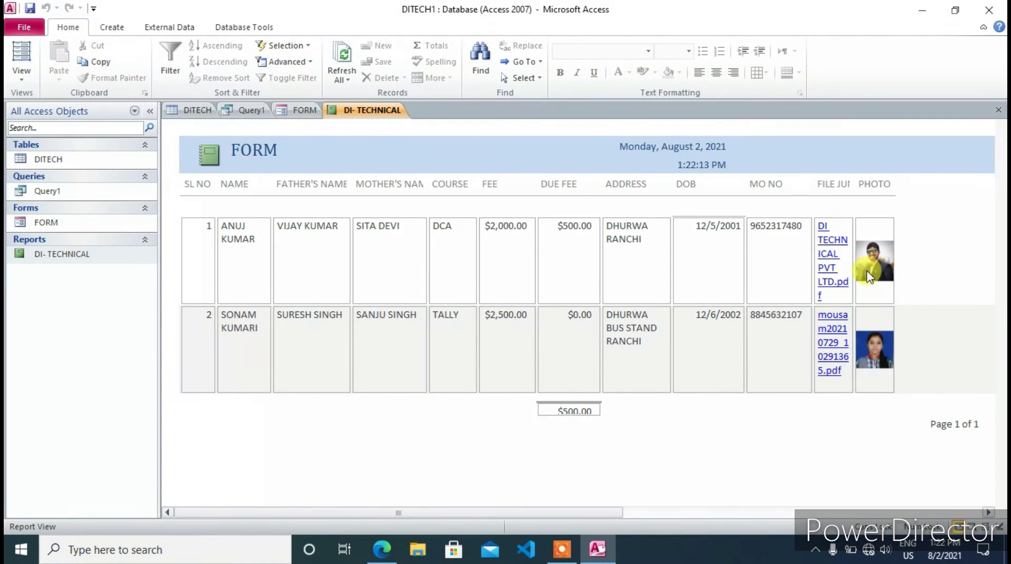
right_click(874, 265)
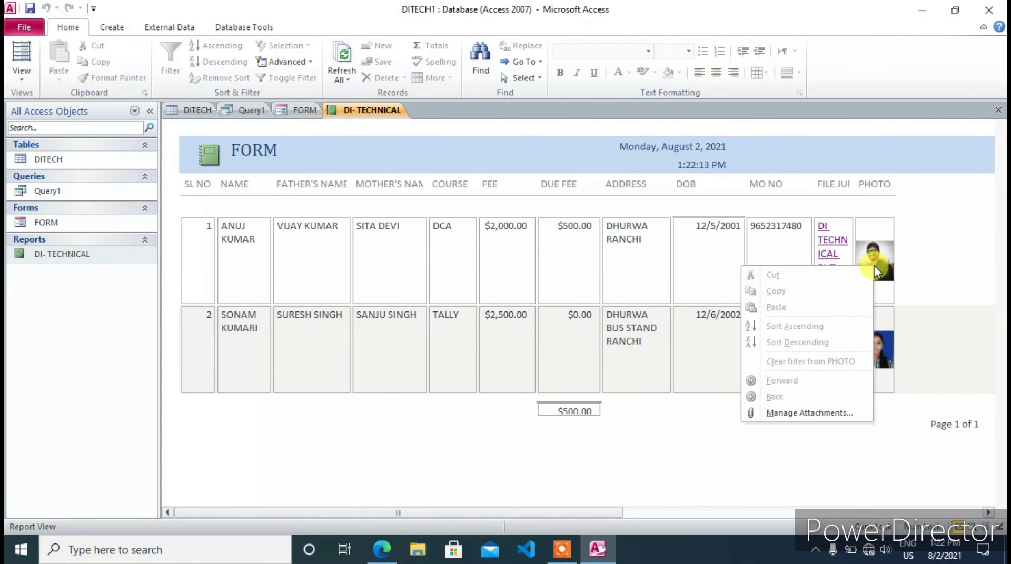
click(793, 414)
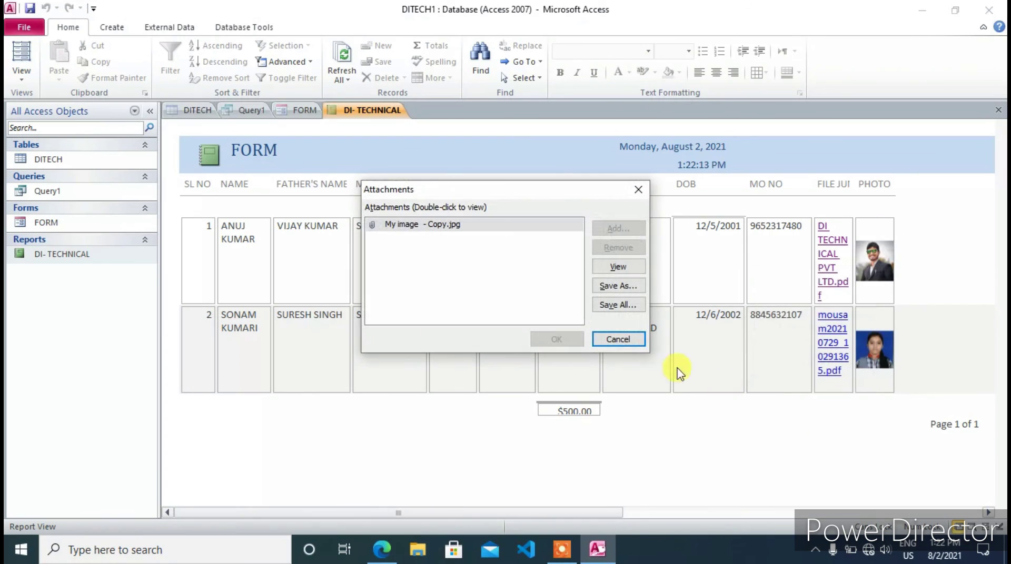
click(607, 267)
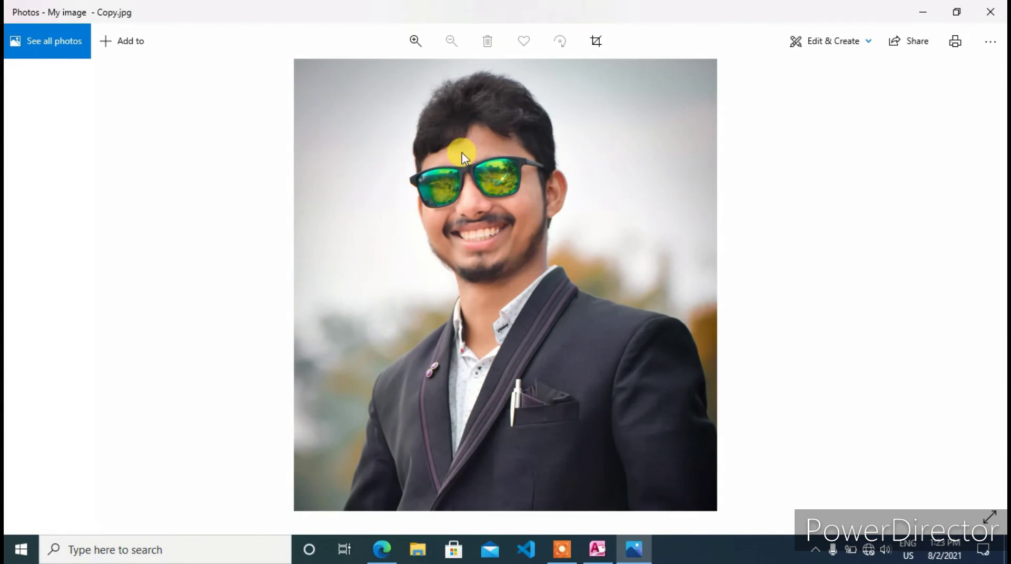
click(991, 16)
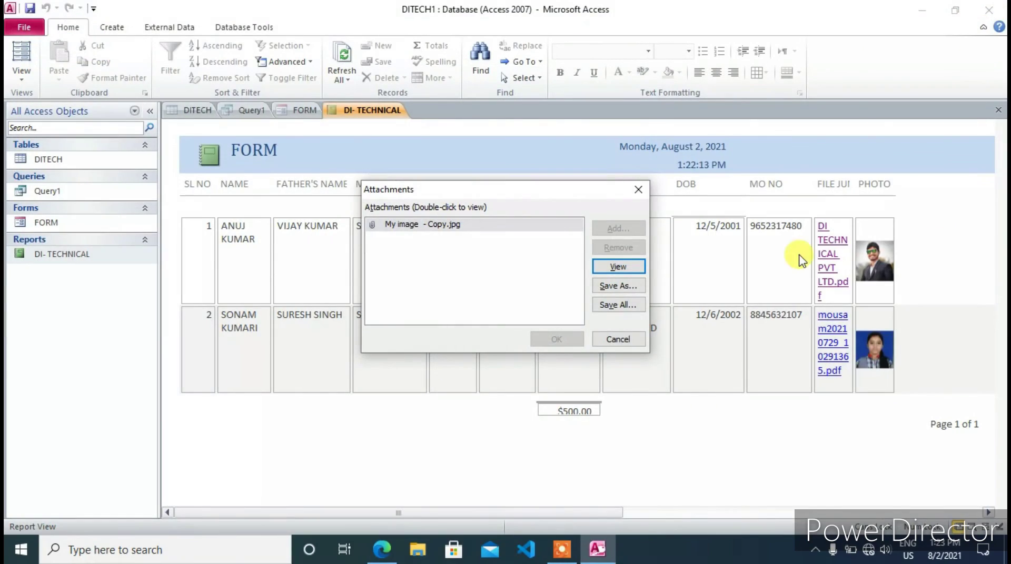
Cancel the Attachments dialog and check the page footer and the $500.00 report-footer total
click(621, 340)
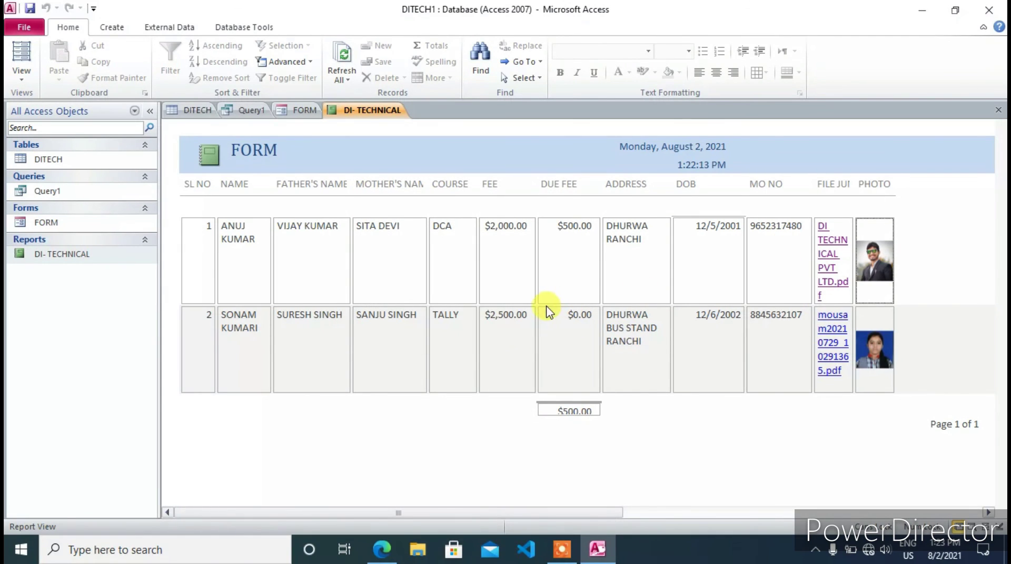
click(483, 424)
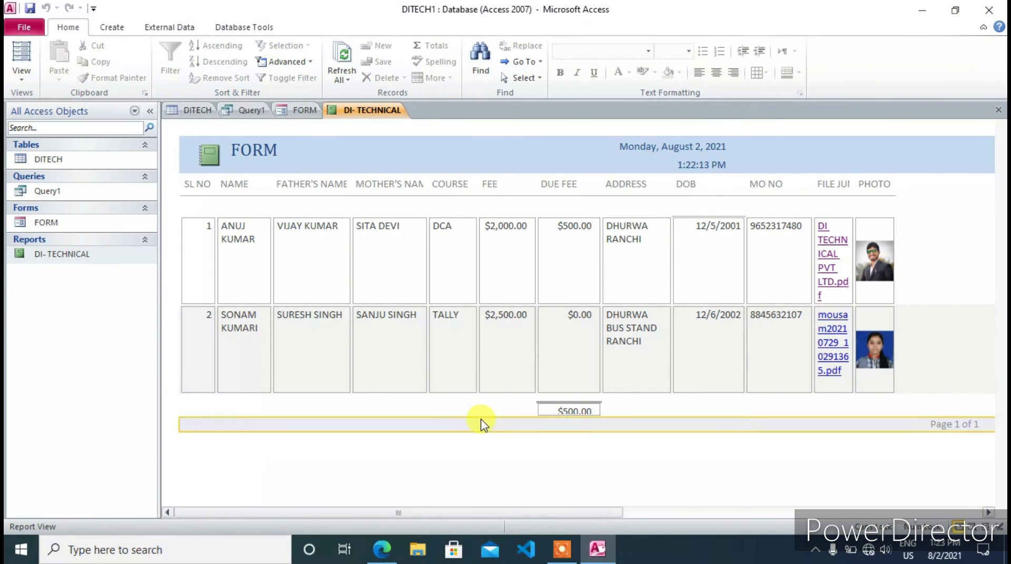
click(695, 410)
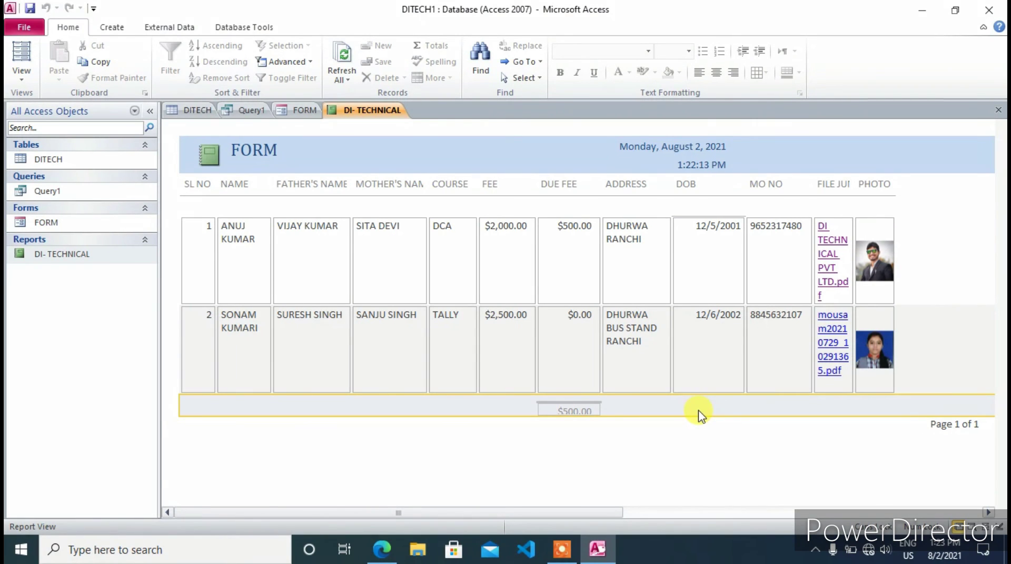
click(562, 549)
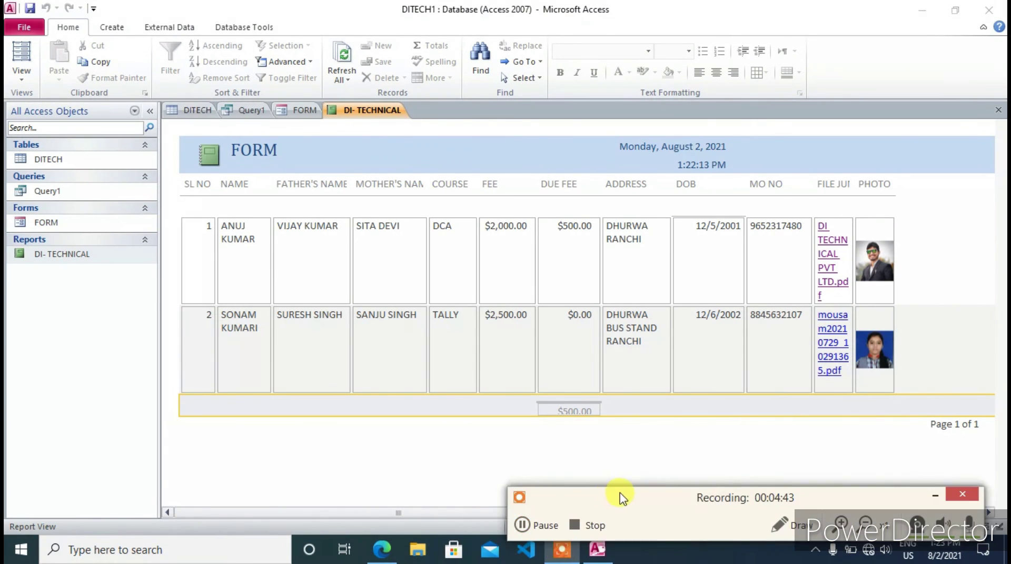